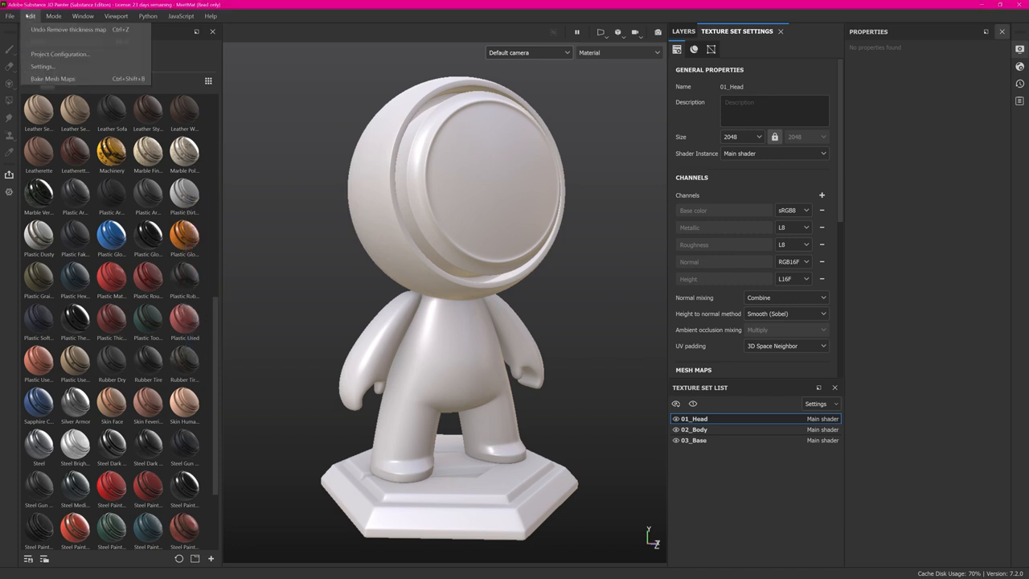
# - Set the viewport scaling to None in the application's general settings
pyautogui.click(48, 66)
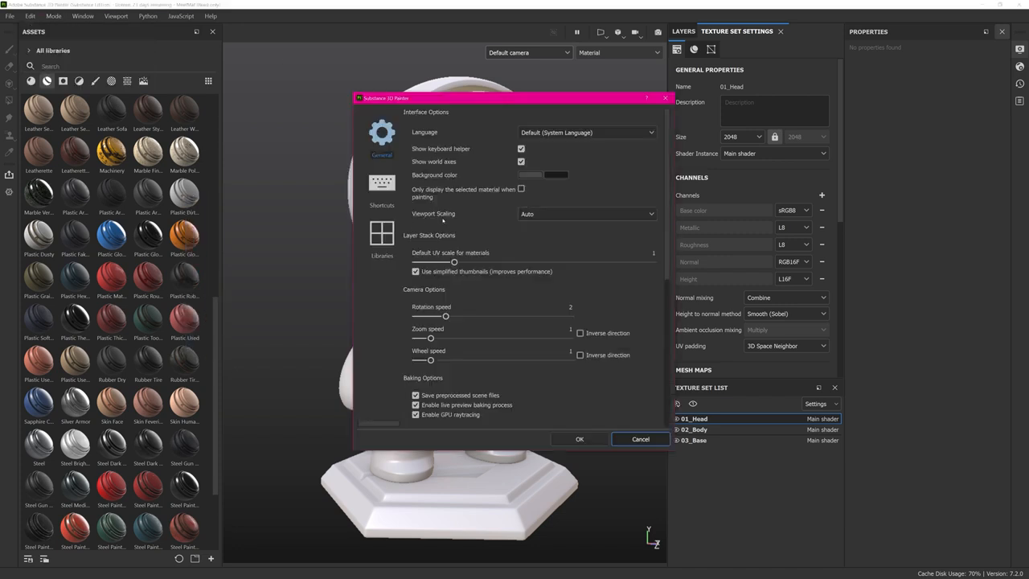
pyautogui.click(535, 214)
pyautogui.click(534, 240)
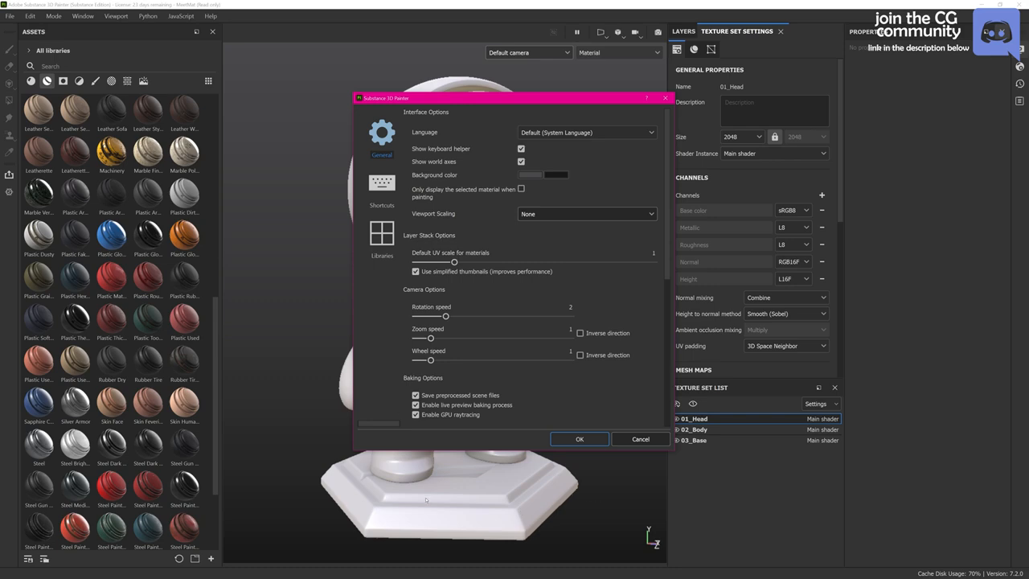
pyautogui.click(580, 439)
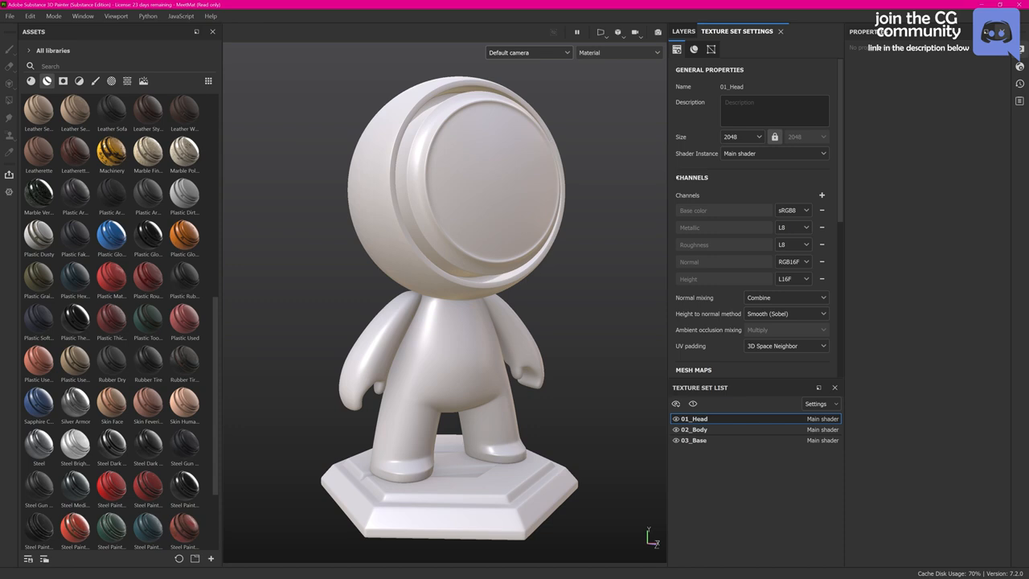
# - Change the display environment map to hdristudio_2k
pyautogui.click(1019, 49)
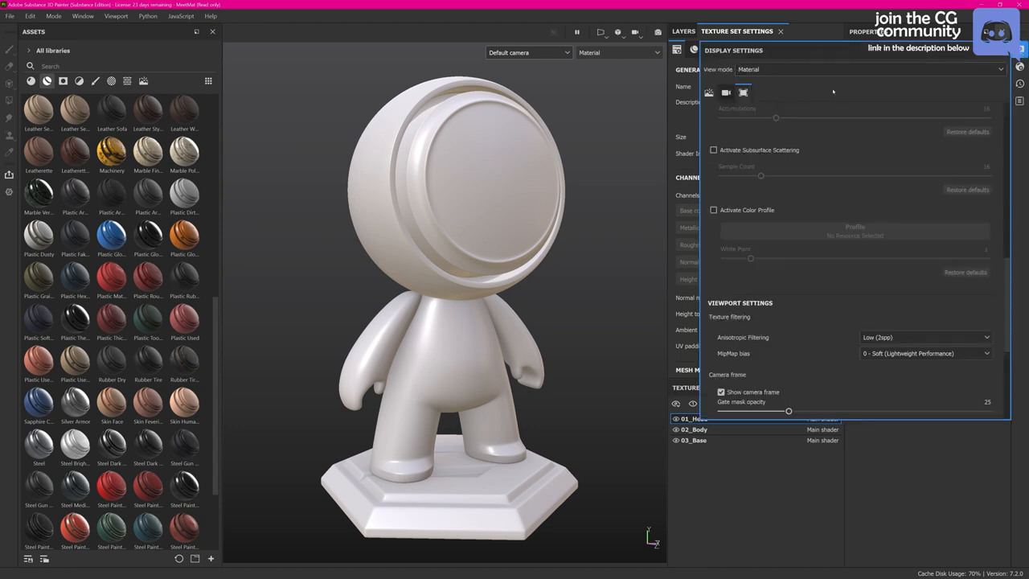
pyautogui.scroll(10, 968, 235)
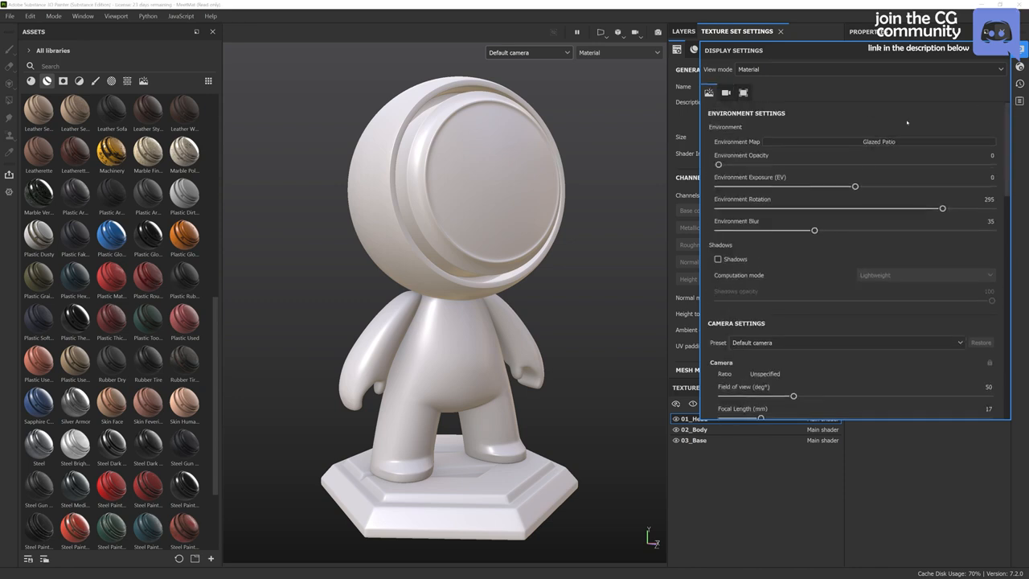
pyautogui.click(876, 142)
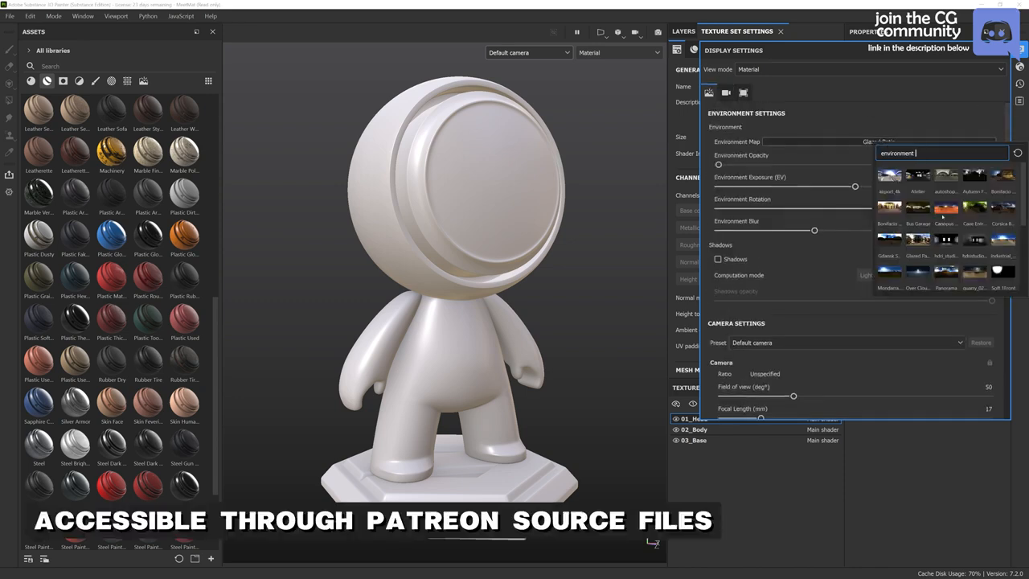
pyautogui.click(974, 241)
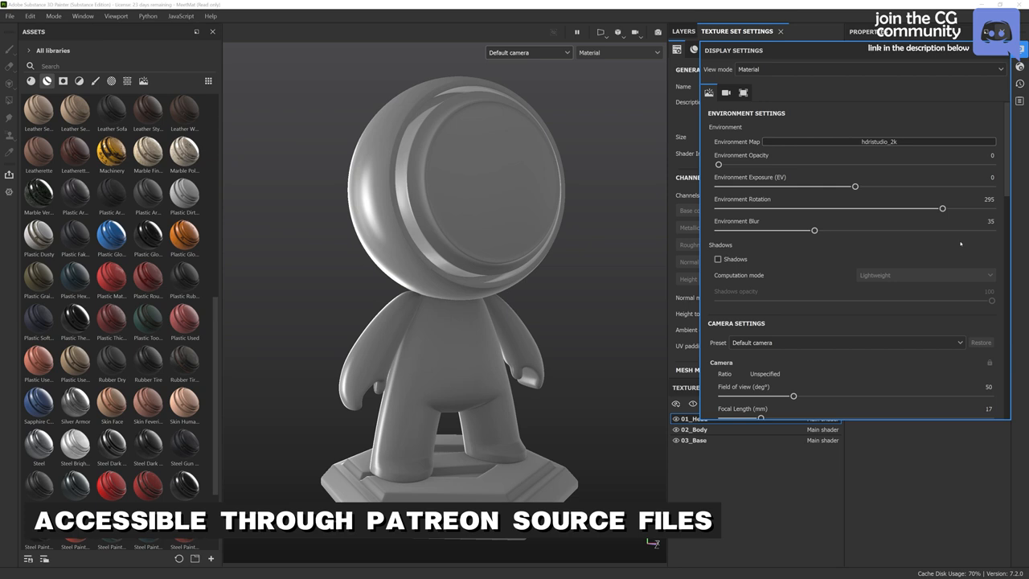
# - Activate temporal anti-aliasing and set the viewport's anisotropic filtering to High (8spp)
pyautogui.scroll(-10, 747, 149)
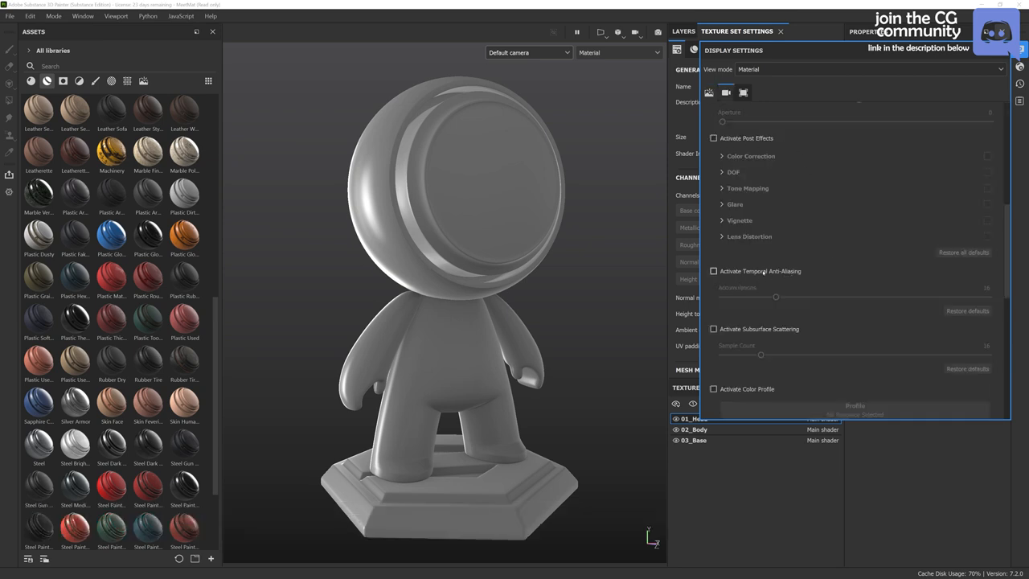
pyautogui.click(762, 274)
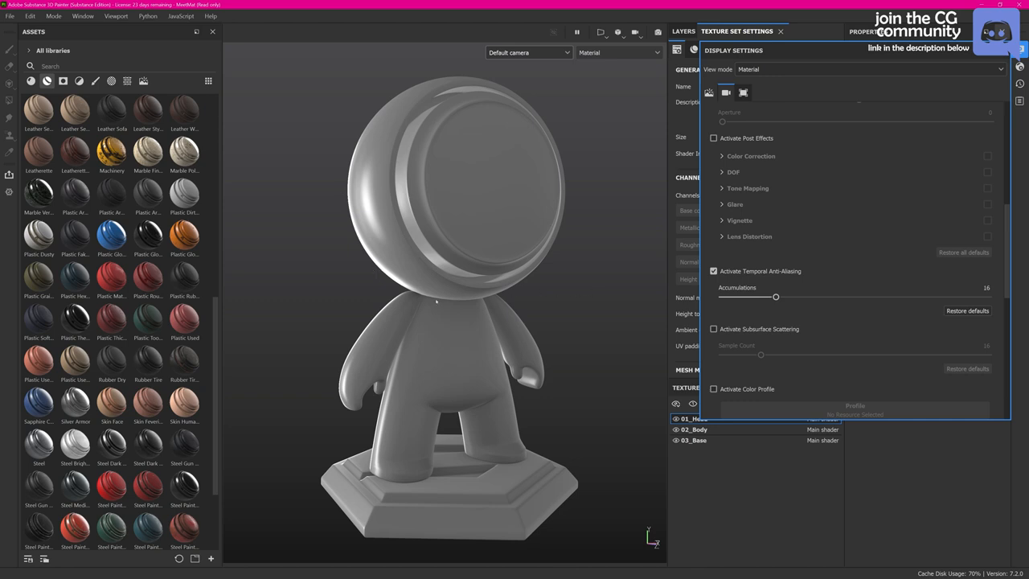
pyautogui.scroll(-4, 996, 258)
pyautogui.click(957, 243)
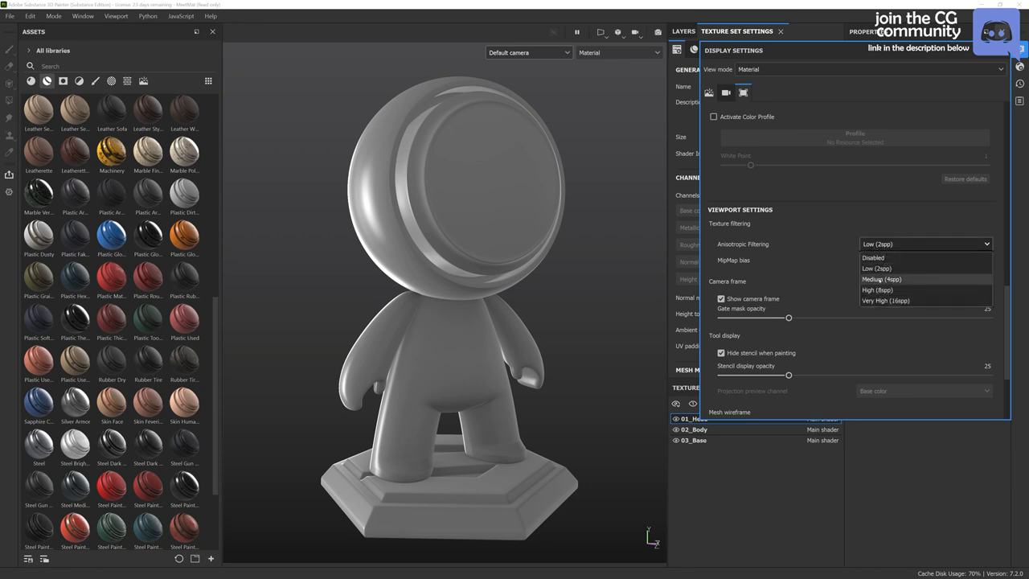
pyautogui.click(877, 289)
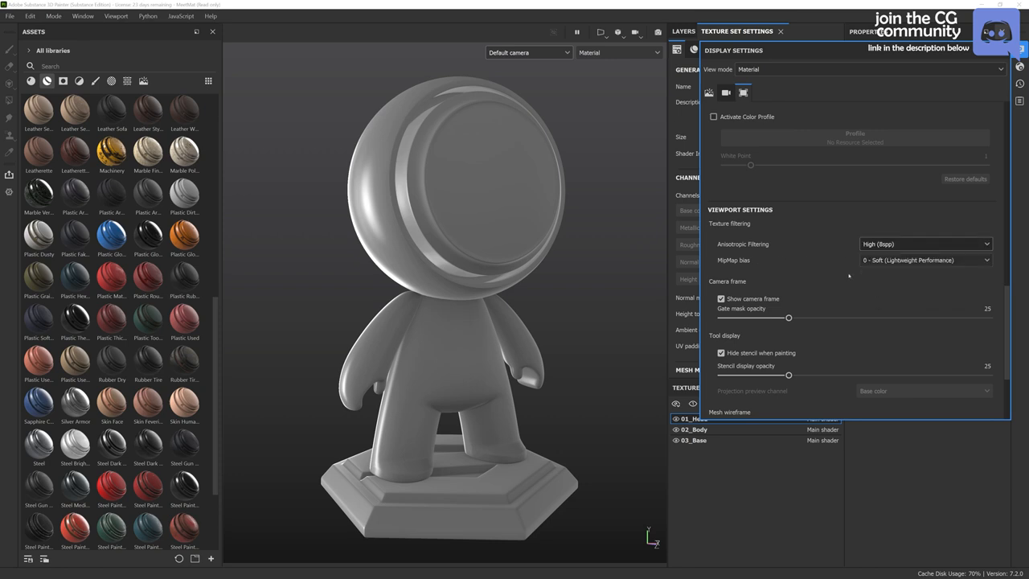
# - Raise the main shader's AO intensity to 1 and set its quality to Very high (128 spp)
pyautogui.click(1019, 66)
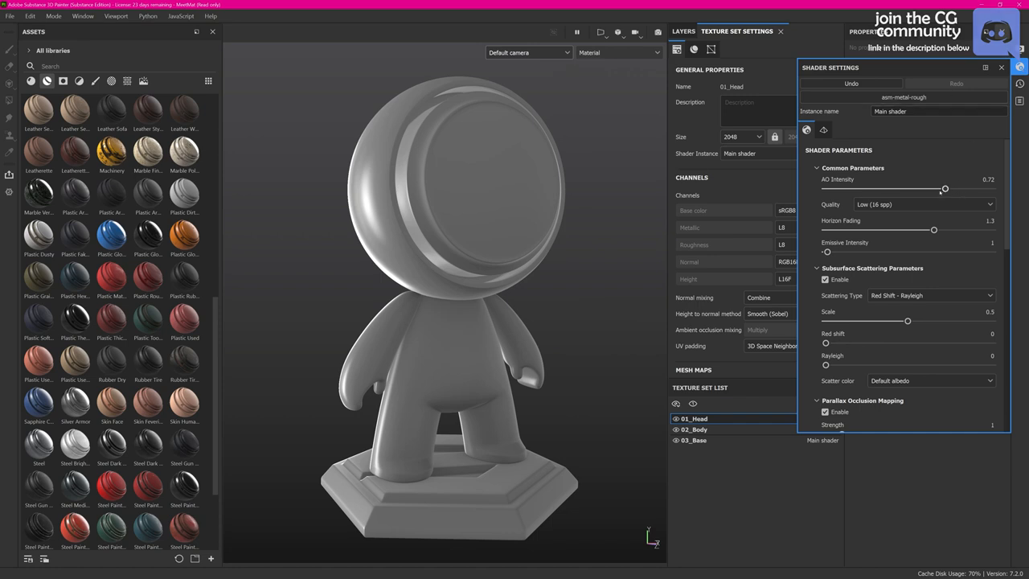
pyautogui.moveTo(944, 189); pyautogui.dragTo(991, 188)
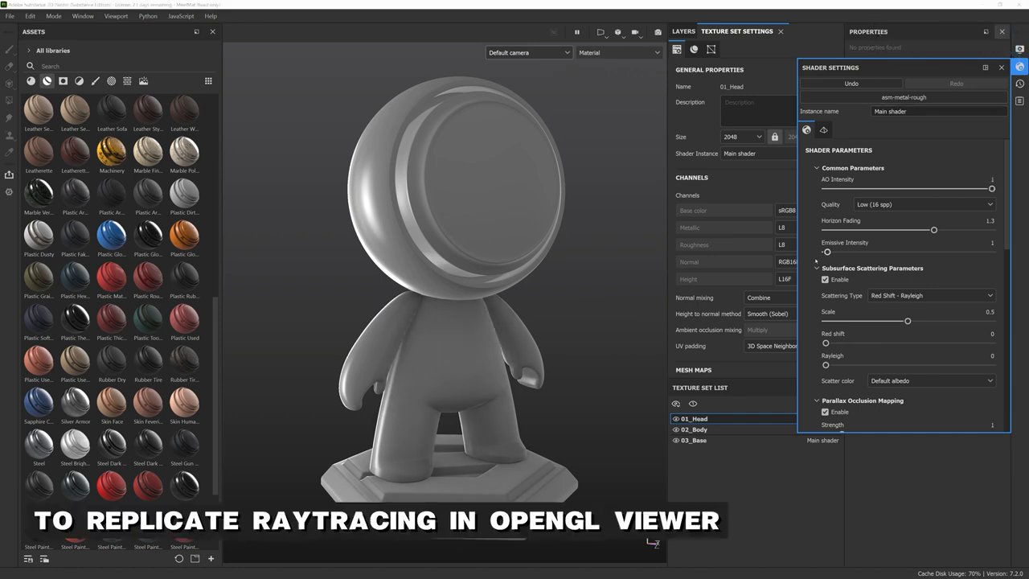
pyautogui.click(409, 320)
pyautogui.click(857, 204)
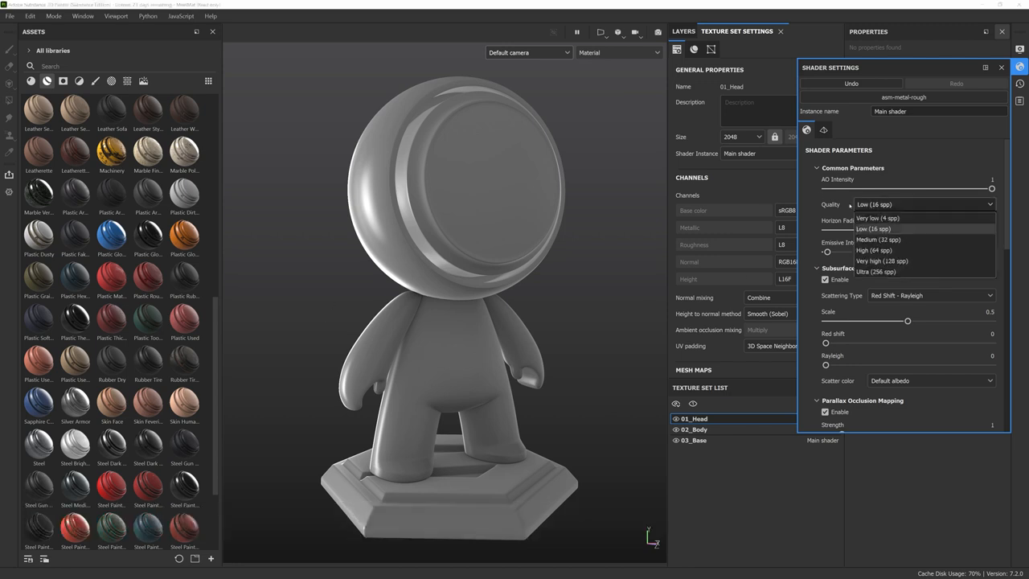
pyautogui.click(882, 261)
# - Disable subsurface scattering, parallax occlusion mapping, and displacement and tessellation in the main shader, and close its settings
pyautogui.scroll(-3, 843, 199)
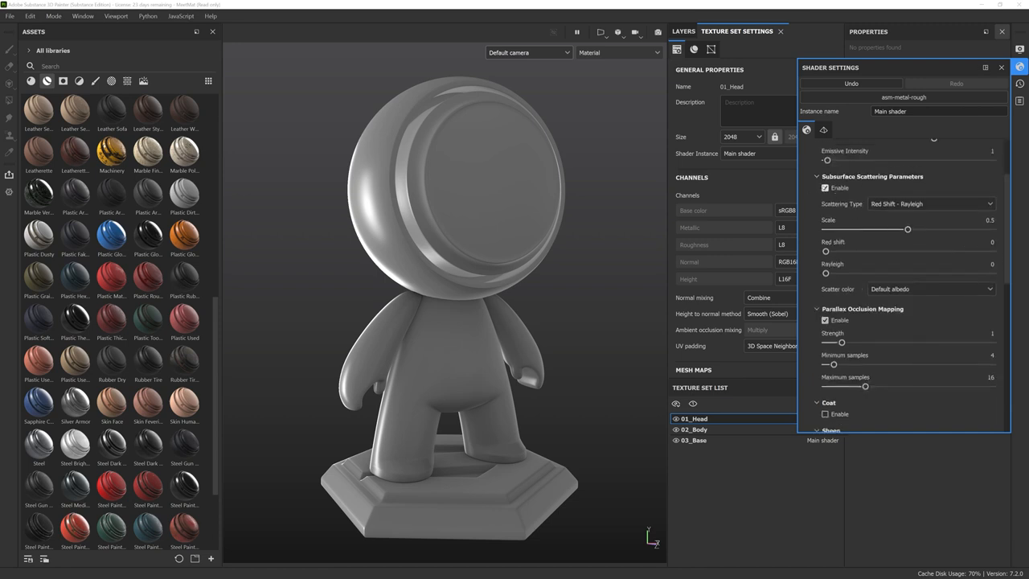
pyautogui.click(825, 188)
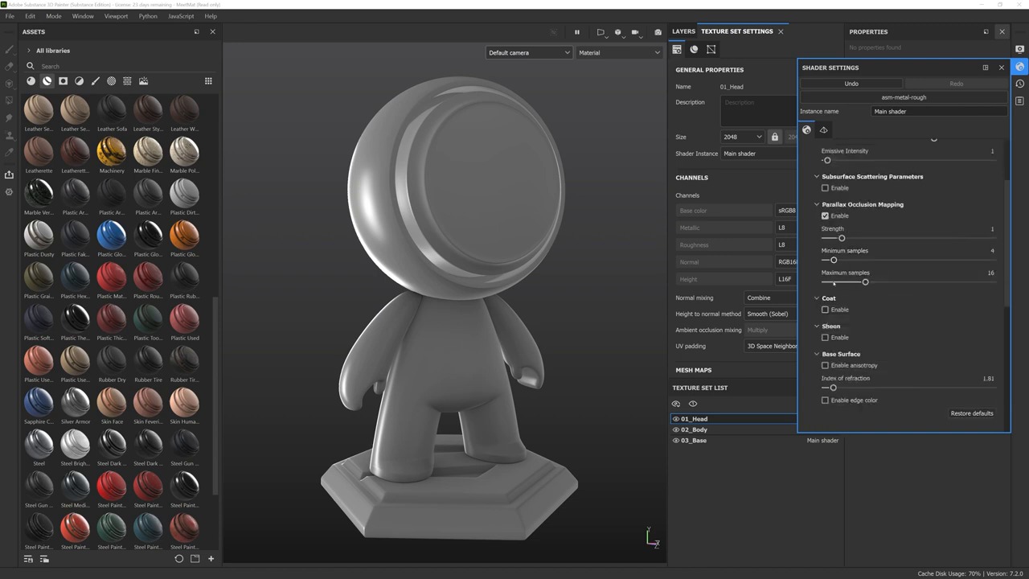
pyautogui.click(824, 215)
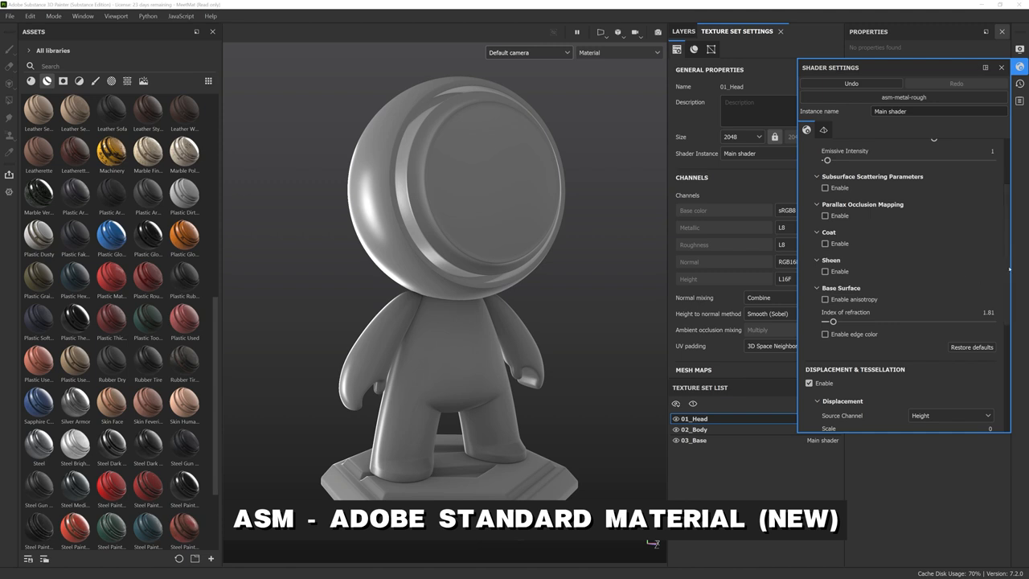
pyautogui.scroll(-4, 817, 235)
pyautogui.click(809, 231)
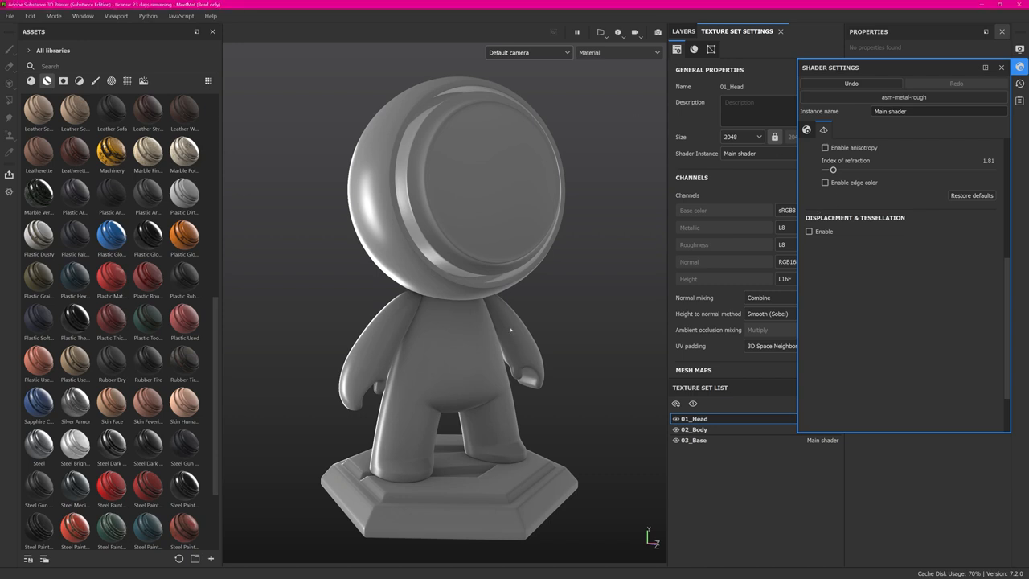
pyautogui.click(1001, 67)
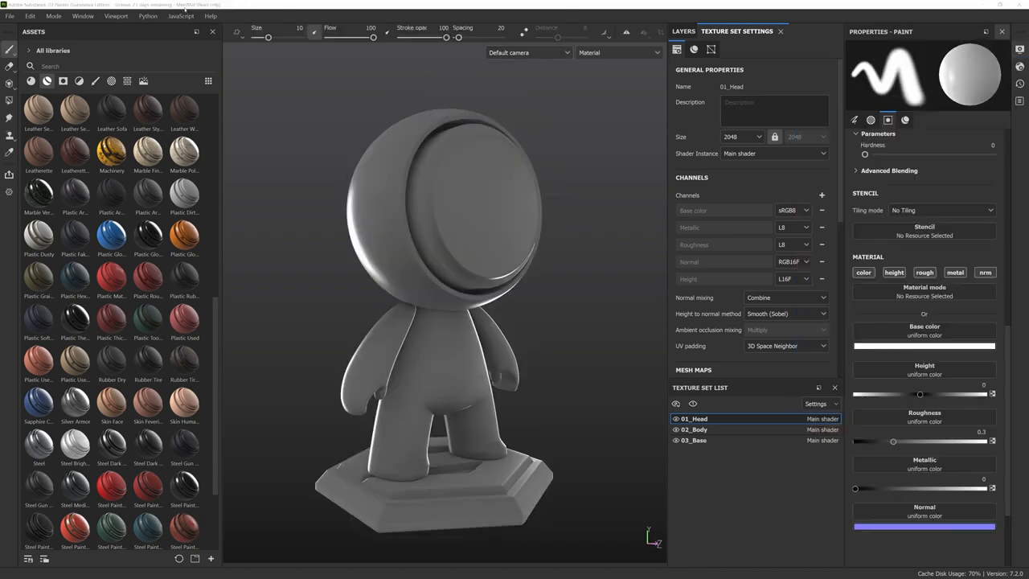
pyautogui.click(9, 16)
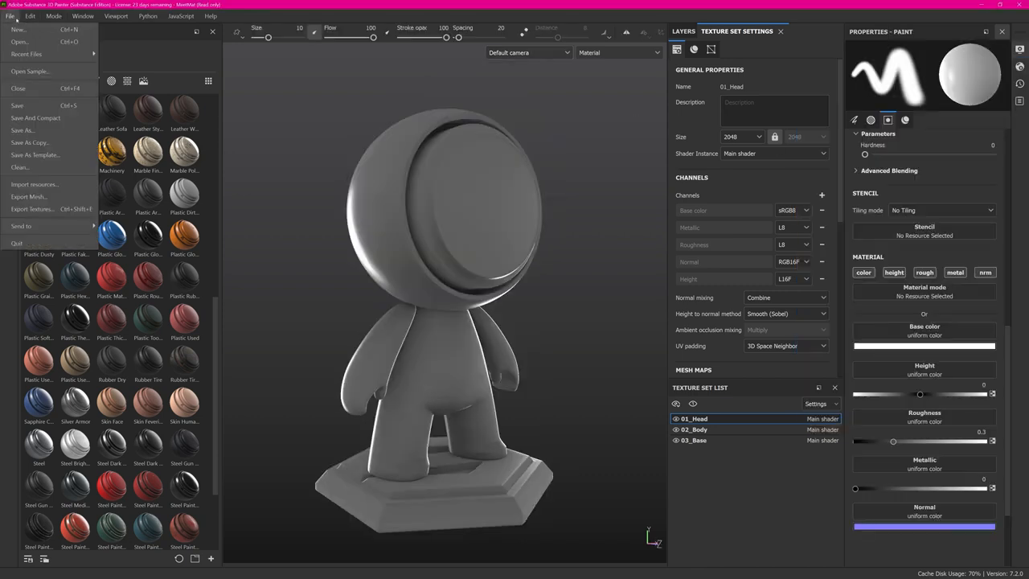
pyautogui.click(24, 70)
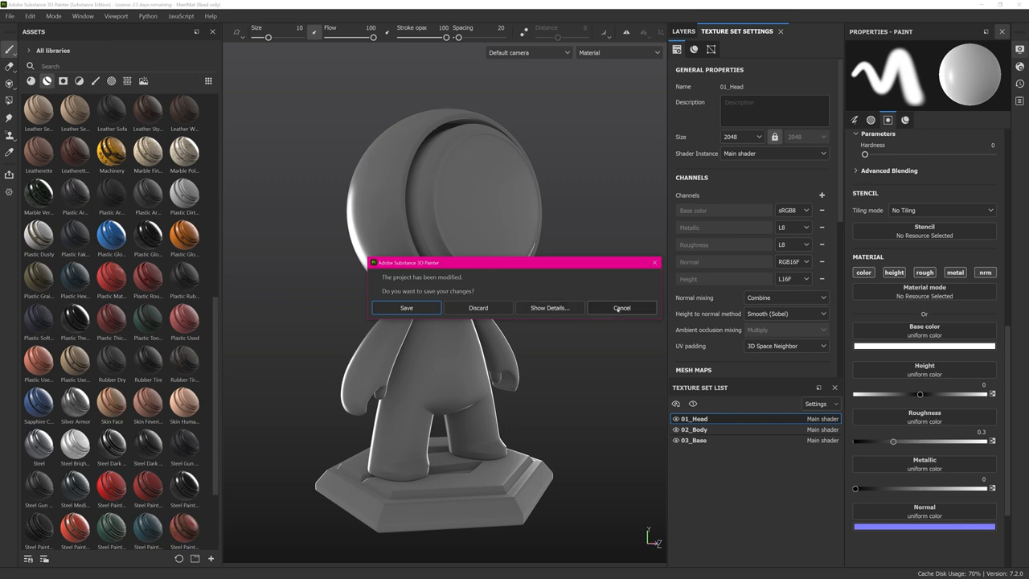
pyautogui.click(621, 308)
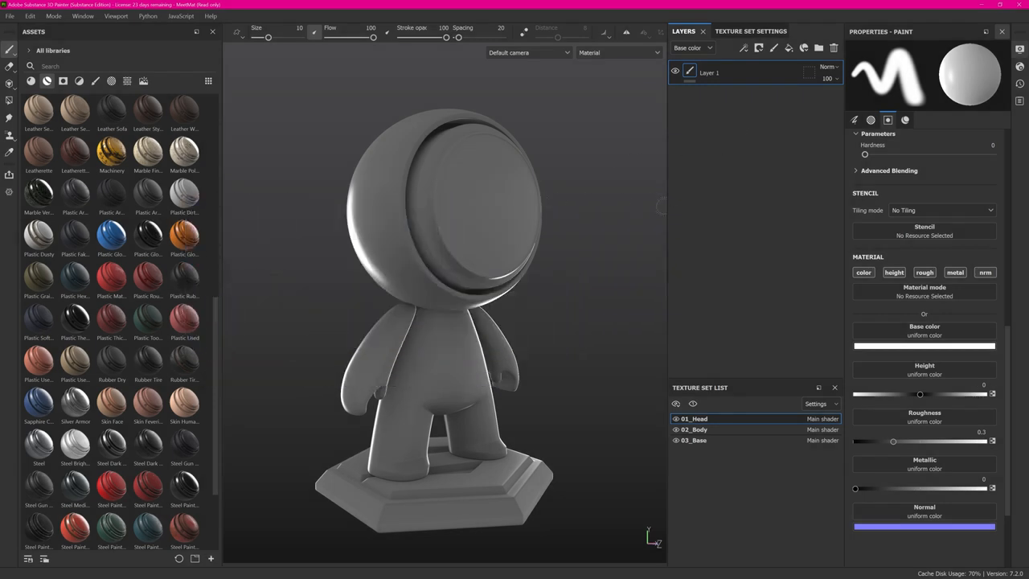
# - Add a fill layer to the 01_Head texture set
pyautogui.click(695, 440)
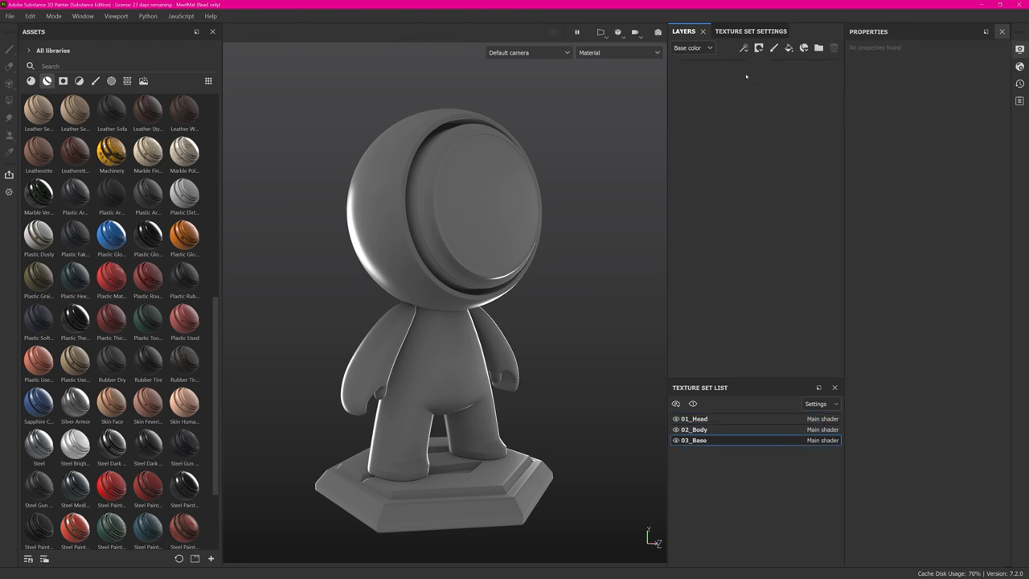
pyautogui.click(694, 419)
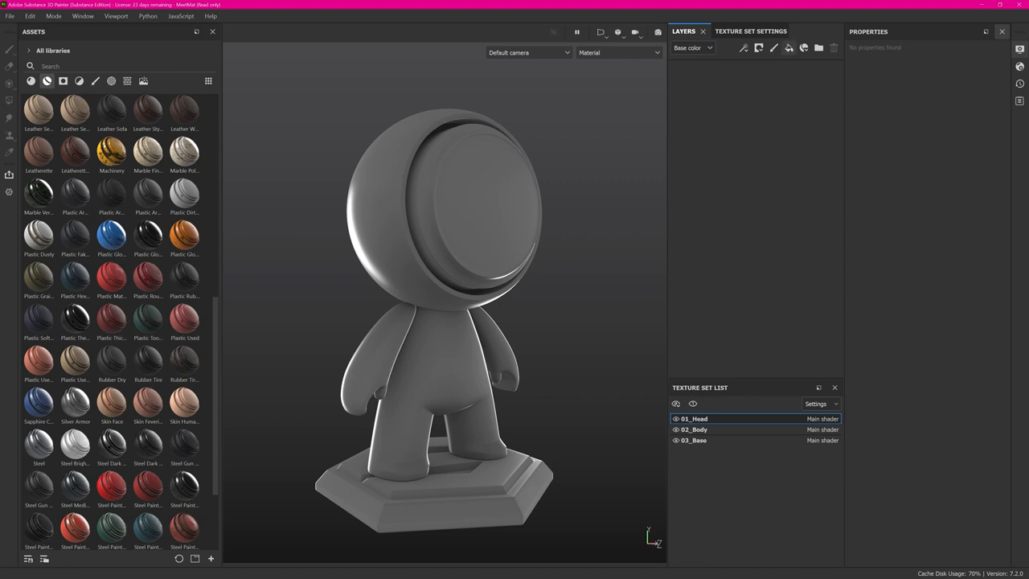
pyautogui.click(788, 48)
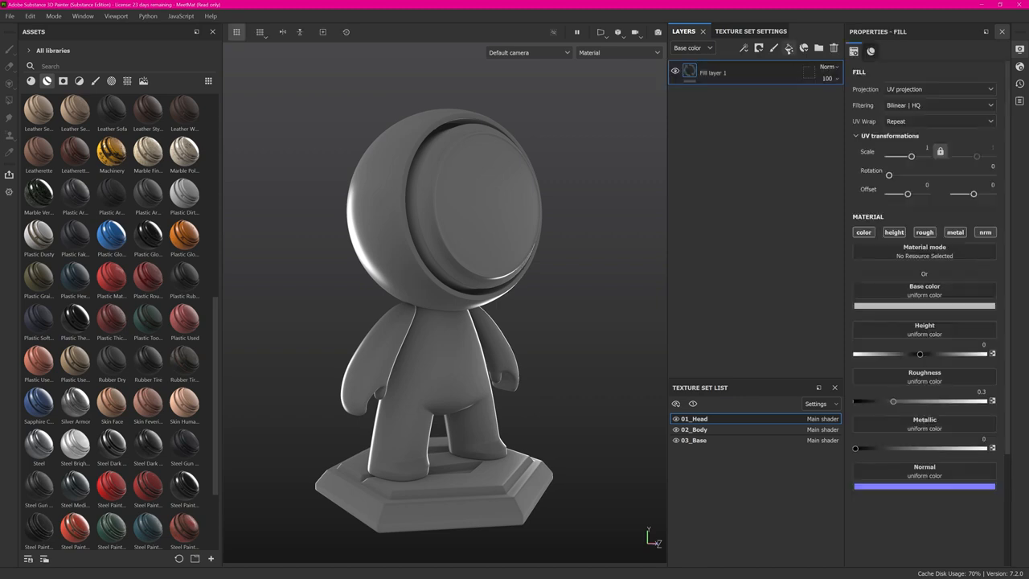
# - Give the head's fill layer a base colour with an HSV value of 0.2 and a roughness of 0.65
pyautogui.click(924, 305)
pyautogui.click(1014, 434)
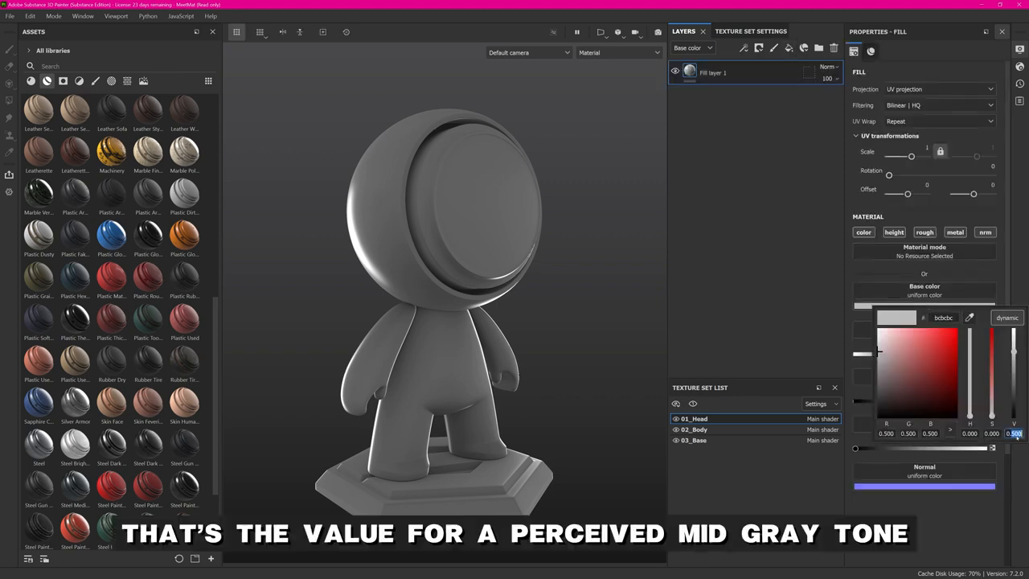
pyautogui.write('0.2')
pyautogui.press('Return')
pyautogui.moveTo(894, 401); pyautogui.dragTo(941, 400)
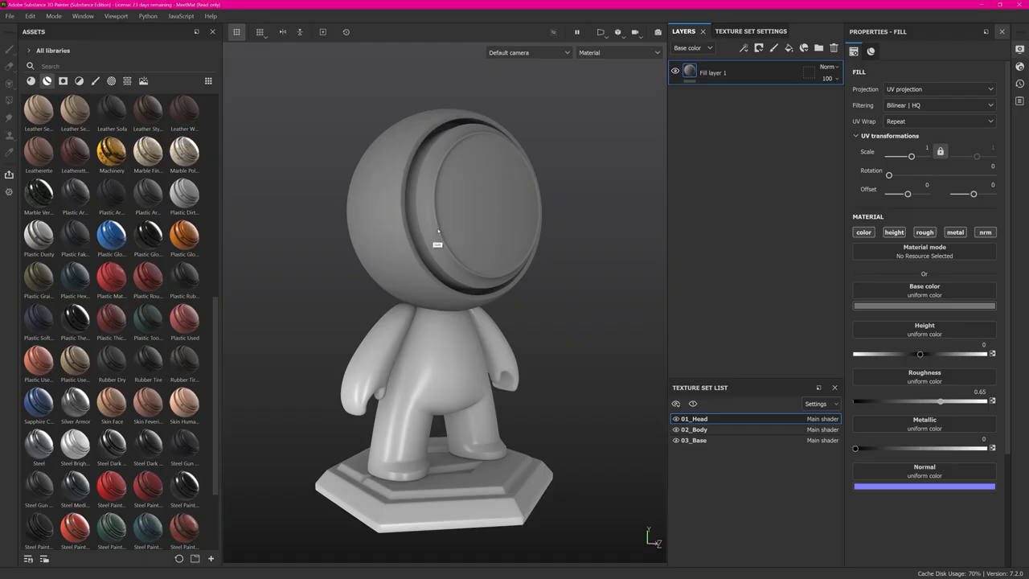
pyautogui.moveTo(416, 236)
pyautogui.keyDown('shift'); pyautogui.mouseDown(button='right')
pyautogui.moveTo(467, 238)
pyautogui.moveTo(382, 248)
pyautogui.moveTo(431, 258)
pyautogui.moveTo(474, 249)
pyautogui.moveTo(443, 249)
pyautogui.moveTo(418, 230)
pyautogui.mouseUp(button='right'); pyautogui.keyUp('shift')
# - Rename the head's fill layer as BASE
pyautogui.doubleClick(710, 77)
pyautogui.write('BASE')
pyautogui.press('Return')
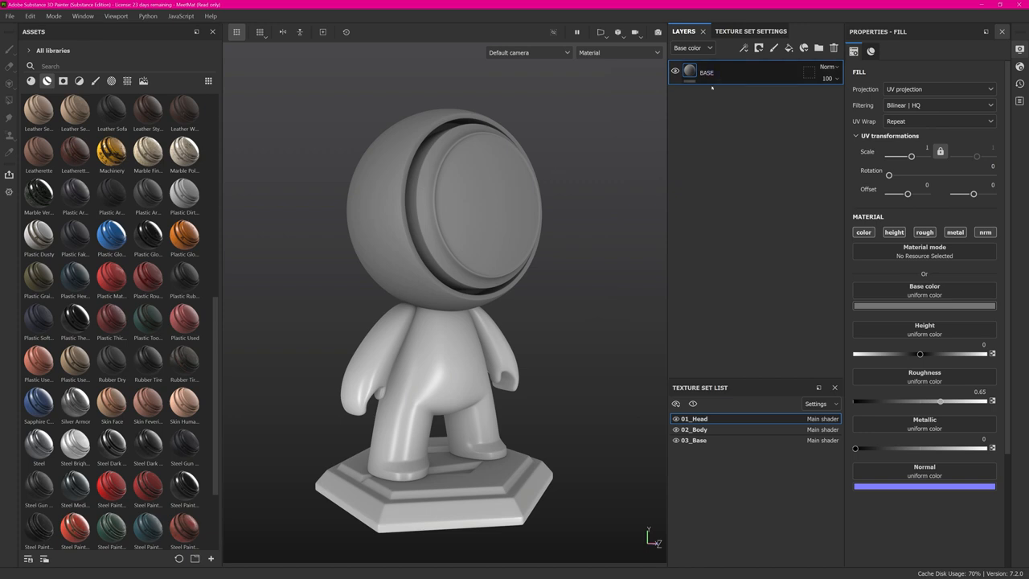
# - Instantiate the BASE layer across the 02_Body and 03_Base texture sets
pyautogui.rightClick(733, 74)
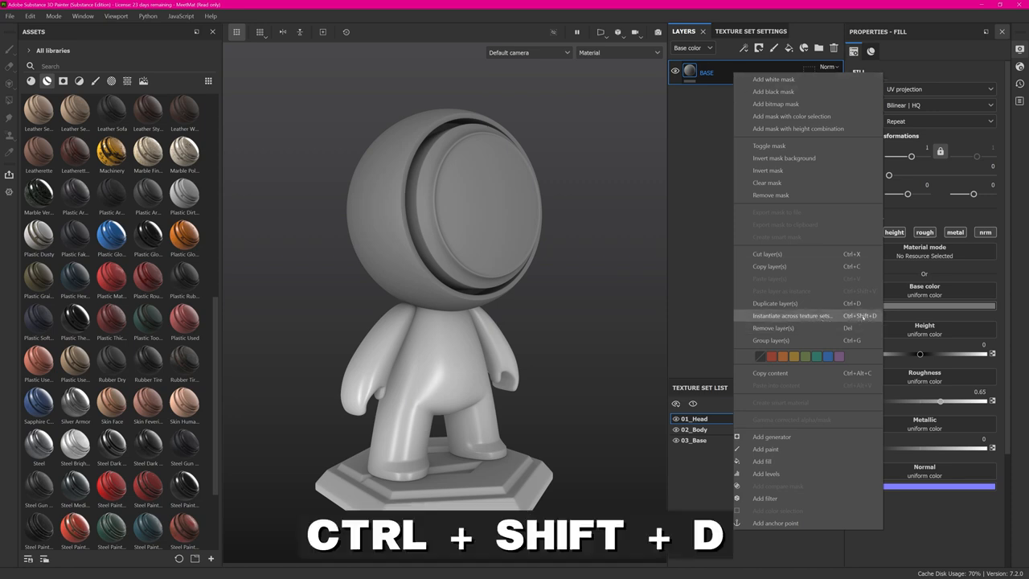
pyautogui.click(727, 122)
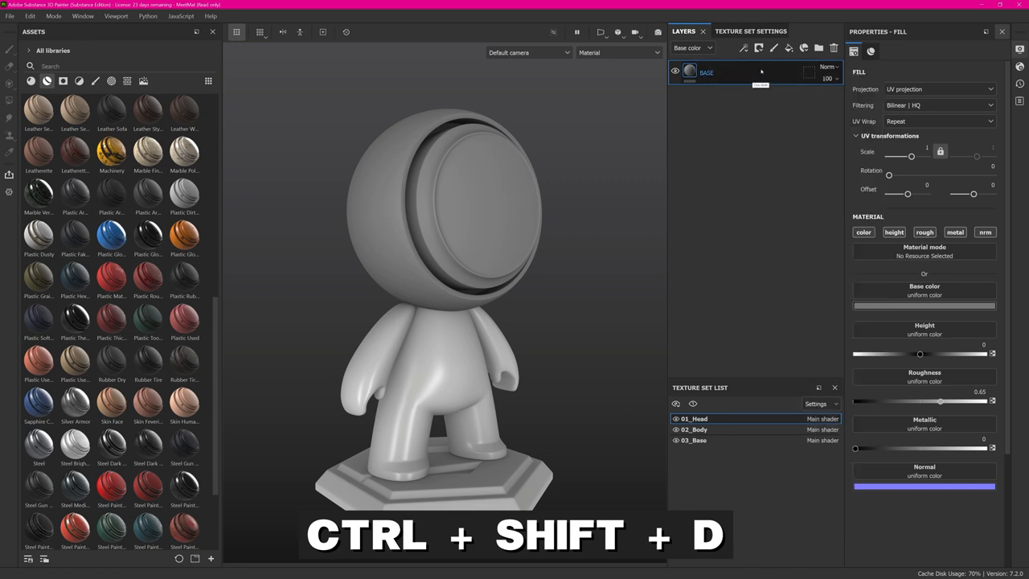
pyautogui.hotkey('ctrl', 'shift', 'd')
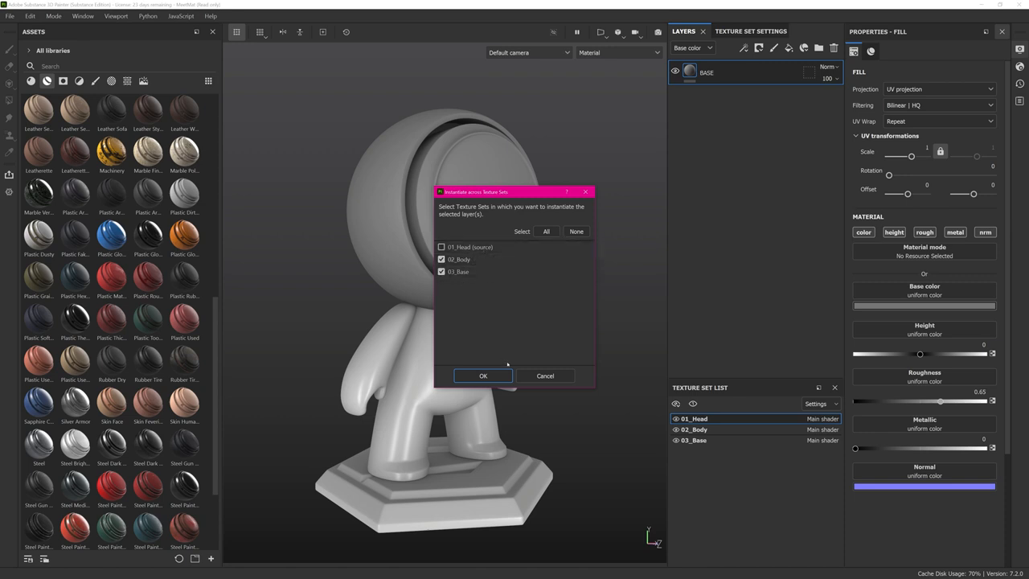
pyautogui.click(481, 381)
# - Open the mesh map baking settings and set the output size to 4096
pyautogui.keyDown('alt'); pyautogui.moveTo(569, 294); pyautogui.dragTo(447, 304); pyautogui.keyUp('alt')
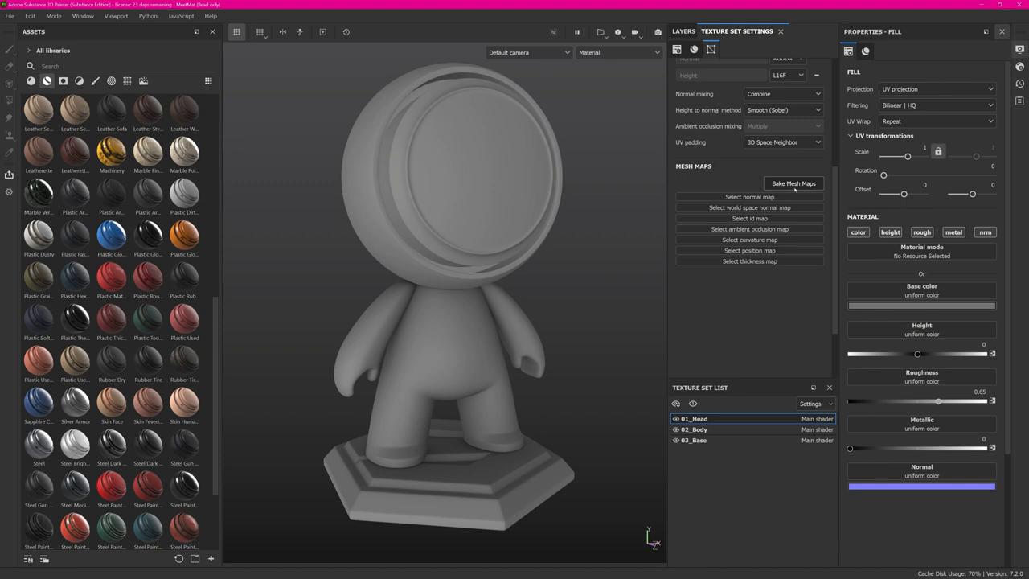
pyautogui.hotkey('ctrl', 'shift', 'b')
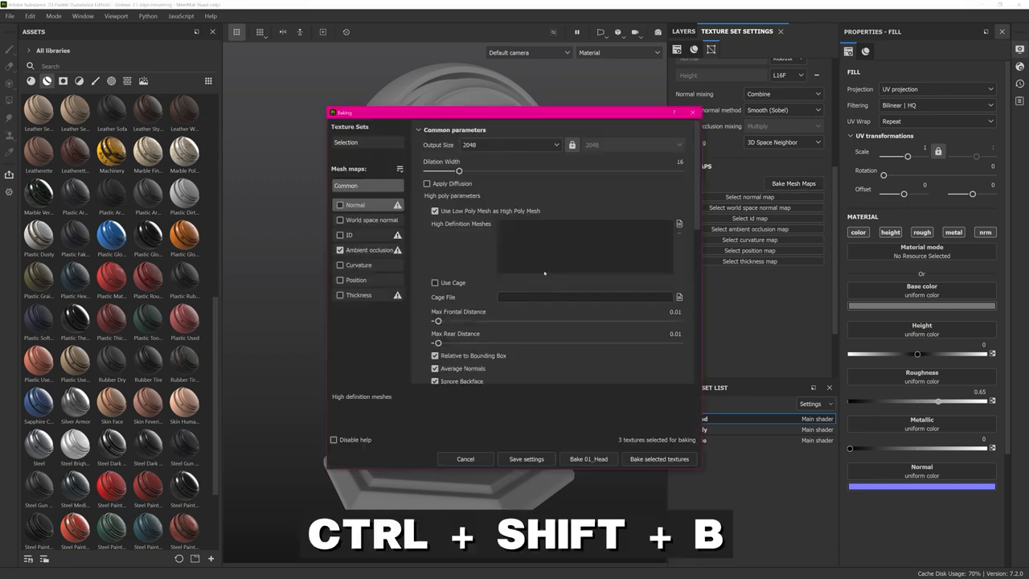
pyautogui.moveTo(486, 116); pyautogui.dragTo(555, 112)
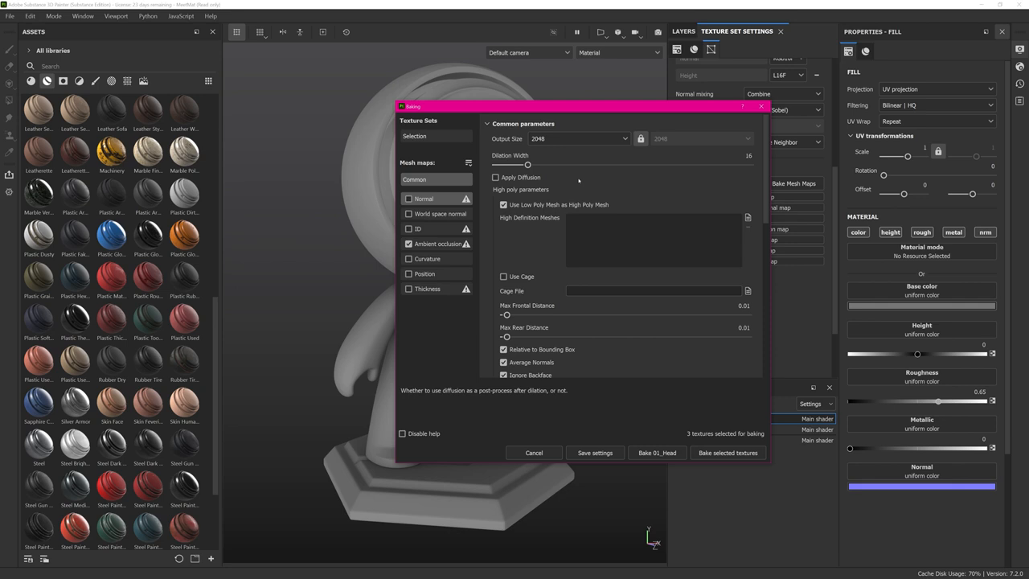
pyautogui.click(567, 138)
pyautogui.click(554, 207)
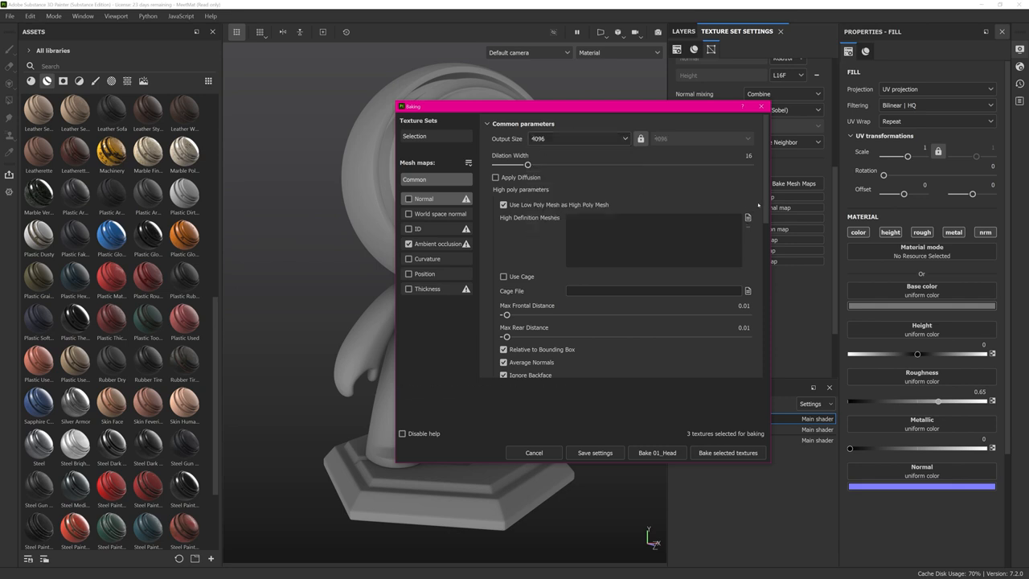
# - Set the common baking antialiasing to Subsampling 4x4
pyautogui.scroll(-3, 611, 257)
pyautogui.click(595, 273)
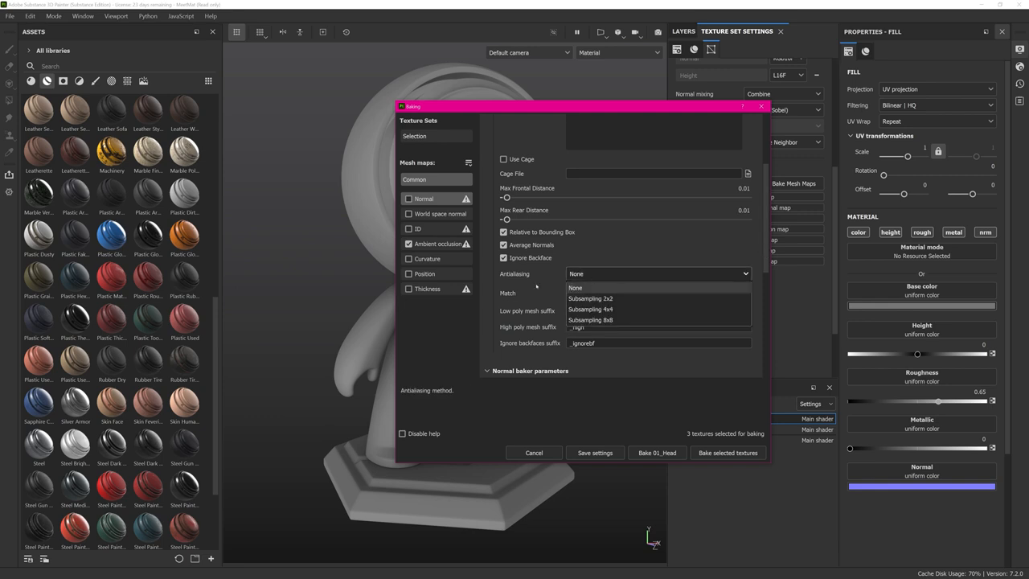
pyautogui.click(597, 309)
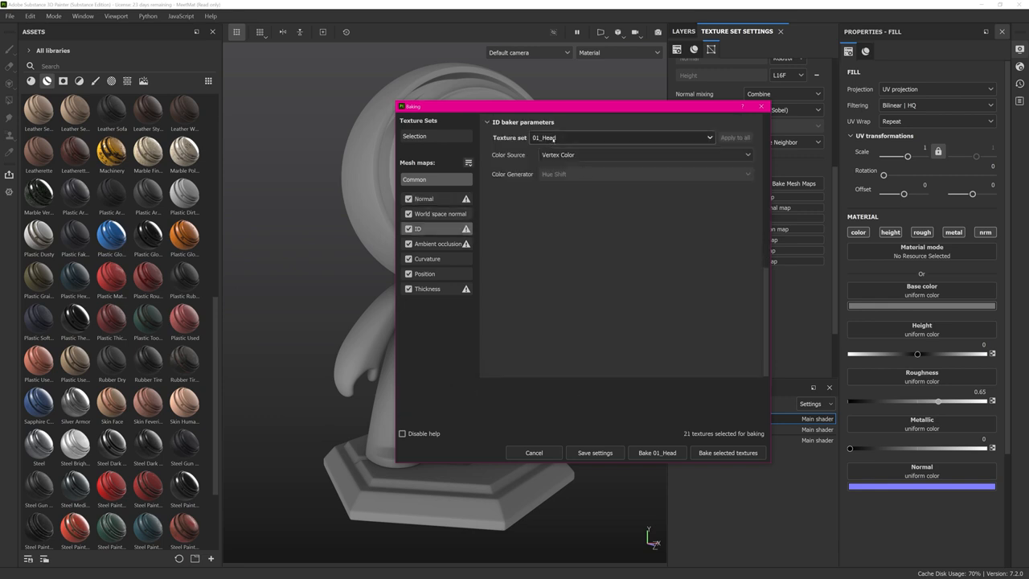
# - Set the ID baker's color source to Mesh ID / Polygroup and its color generator to Random
pyautogui.click(555, 155)
pyautogui.click(565, 138)
pyautogui.click(564, 155)
pyautogui.click(560, 200)
pyautogui.click(562, 174)
pyautogui.click(600, 180)
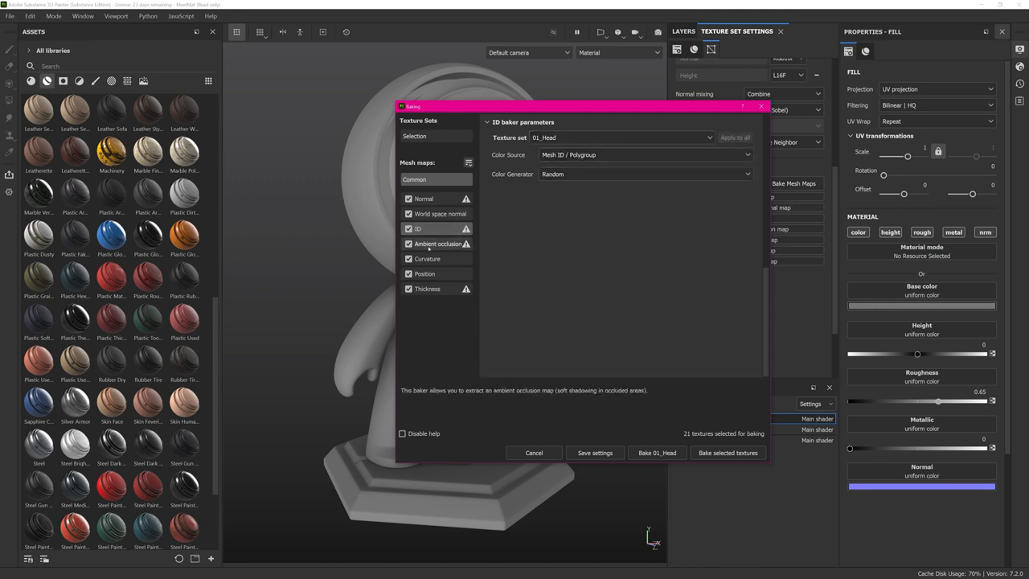
# - Set ambient occlusion to 256 secondary rays with a max occluder distance of 0.25, and curvature to 256 secondary rays
pyautogui.click(437, 244)
pyautogui.moveTo(526, 161); pyautogui.dragTo(751, 160)
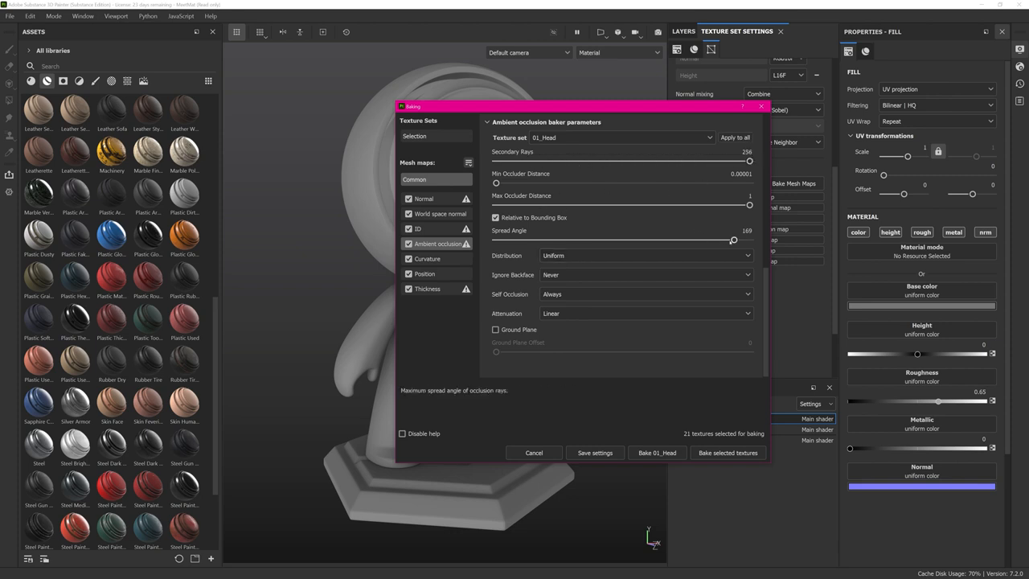
pyautogui.moveTo(749, 205); pyautogui.dragTo(561, 211)
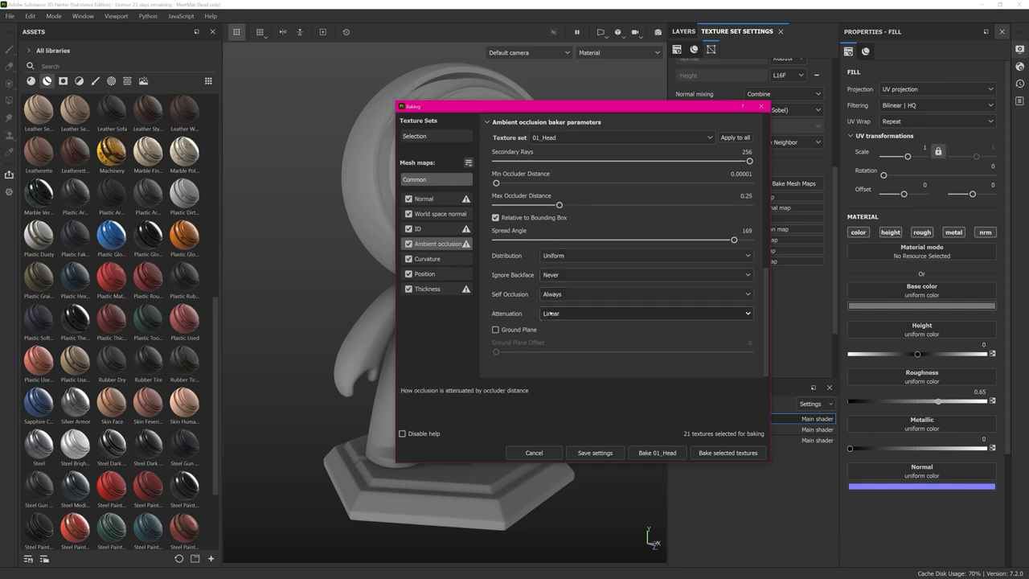
pyautogui.click(427, 259)
pyautogui.moveTo(749, 178)
pyautogui.mouseDown()
pyautogui.moveTo(727, 179)
pyautogui.moveTo(749, 177)
pyautogui.mouseUp()
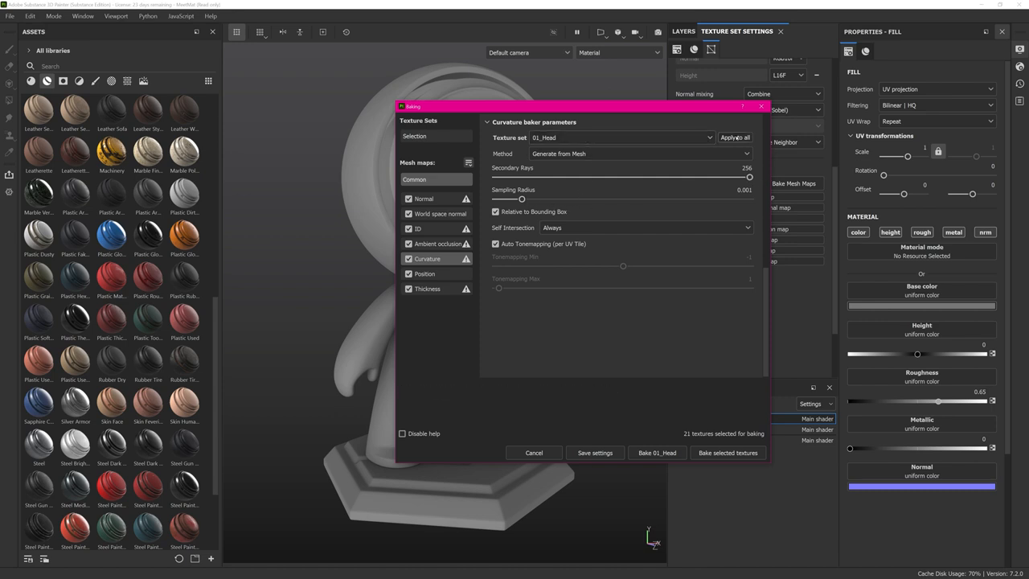
# - Set the thickness baker to 256 secondary rays and bake the selected mesh maps for all texture sets
pyautogui.click(426, 274)
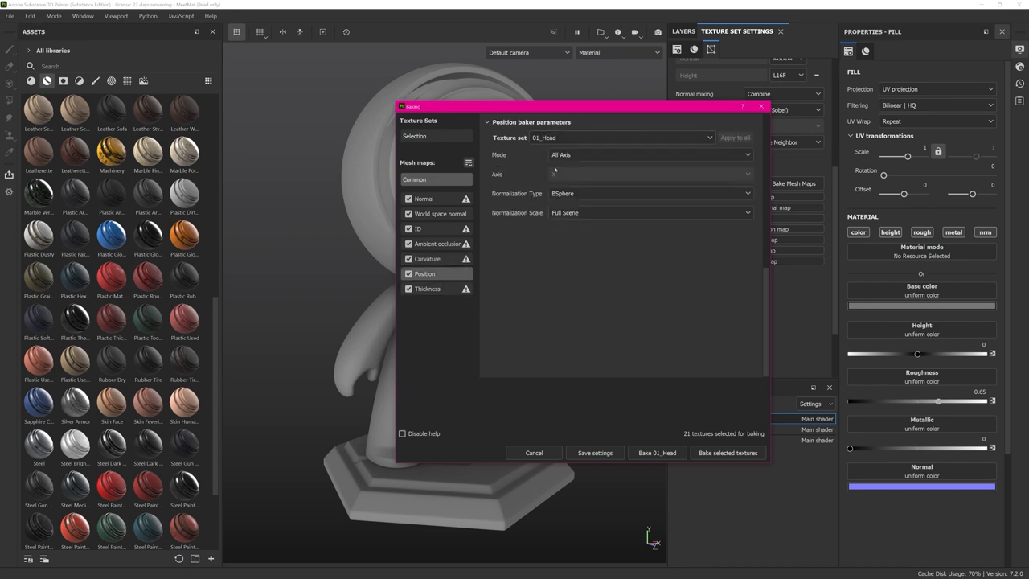
pyautogui.click(461, 288)
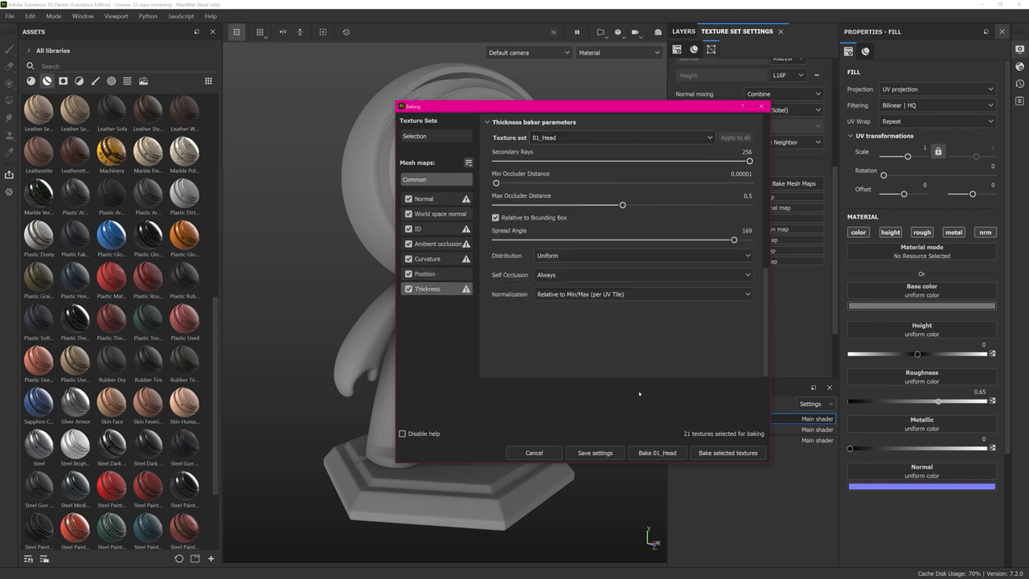
pyautogui.click(728, 452)
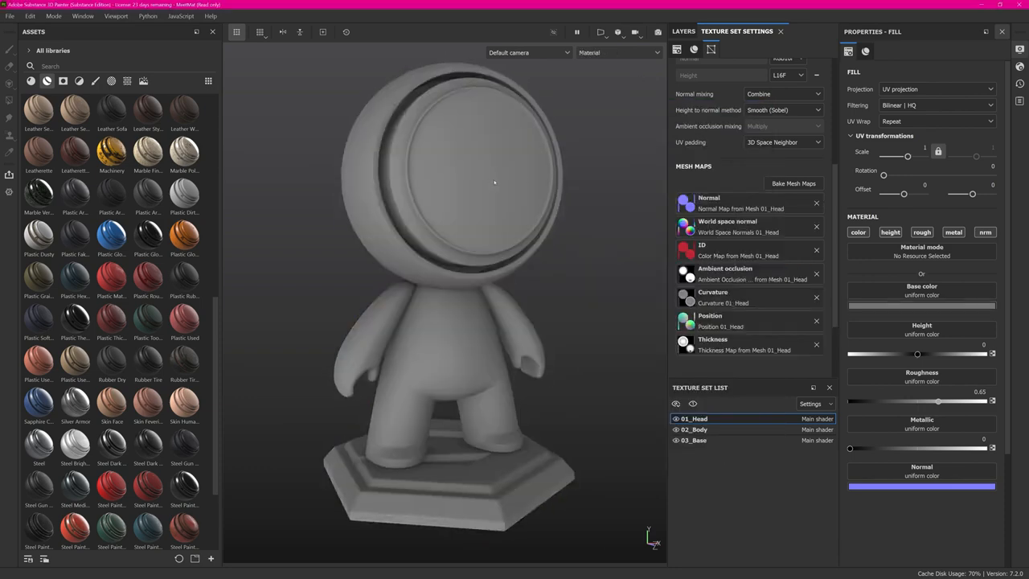
# - Cycle forward and backward through the baked mesh maps on the model and return to the material view
pyautogui.press('b')
pyautogui.press('b')
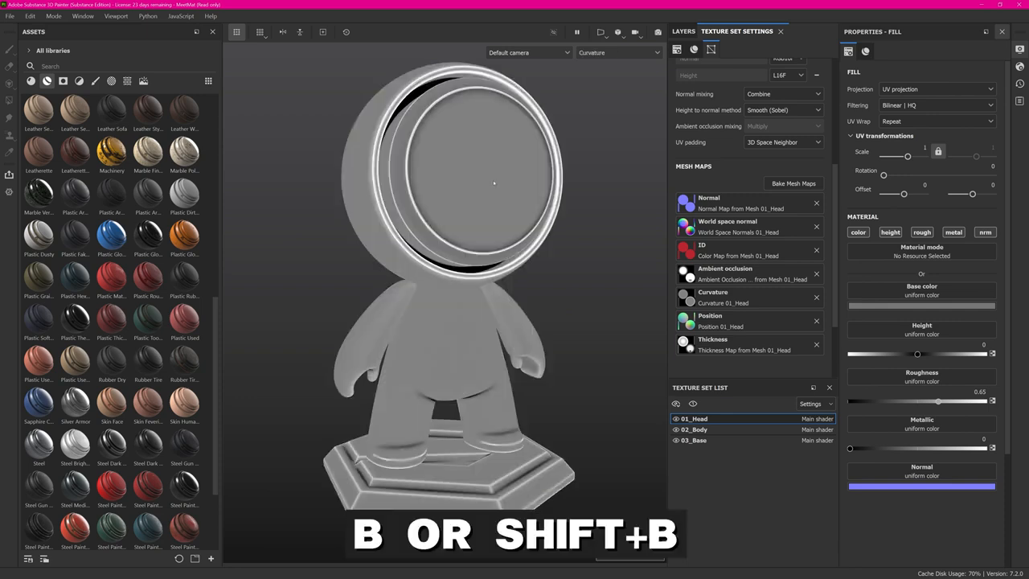
pyautogui.press('b')
pyautogui.press('b')
pyautogui.hotkey('shift', 'b')
pyautogui.press('b')
pyautogui.press('b')
pyautogui.press('b')
pyautogui.press('b')
pyautogui.press('b')
pyautogui.press('b')
pyautogui.press('b')
pyautogui.press('b')
pyautogui.press('b')
pyautogui.press('b')
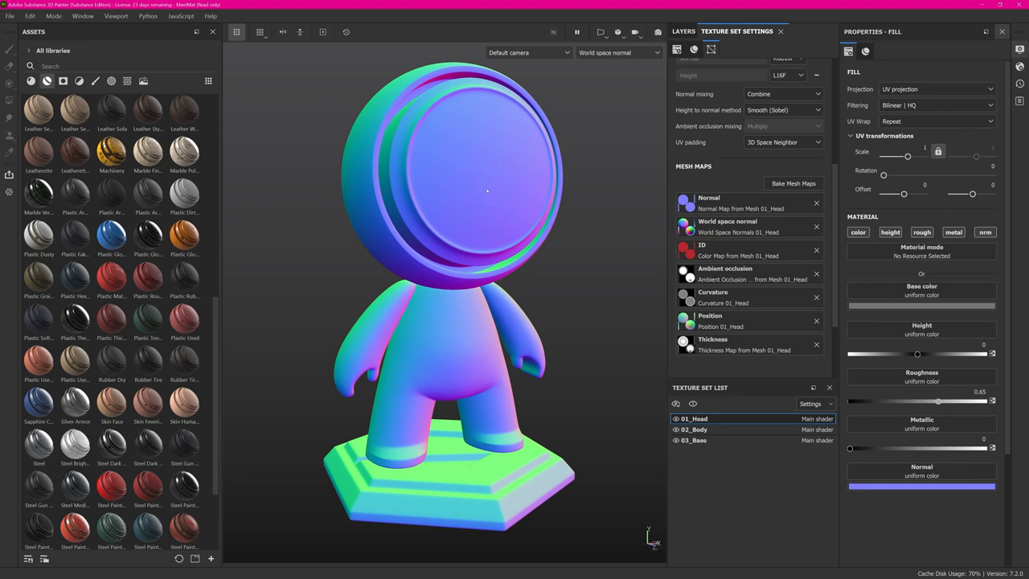
pyautogui.press('b')
pyautogui.hotkey('shift', 'b')
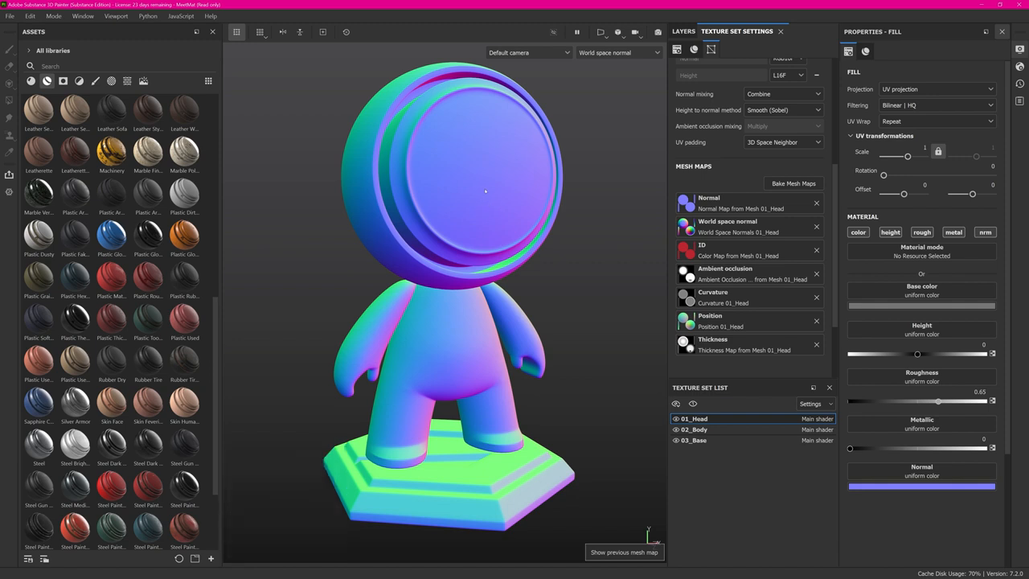
pyautogui.press('b')
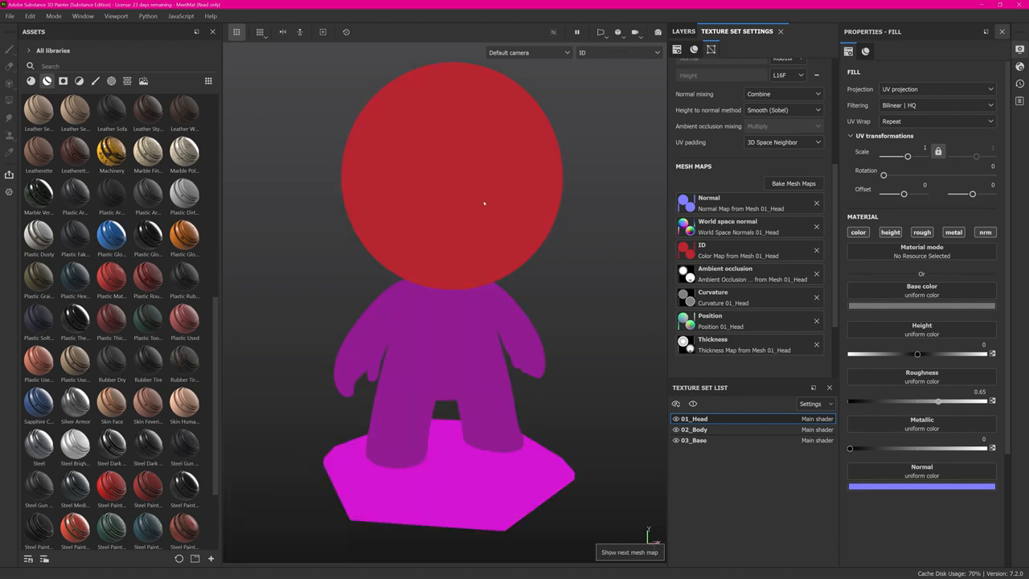
pyautogui.press('m')
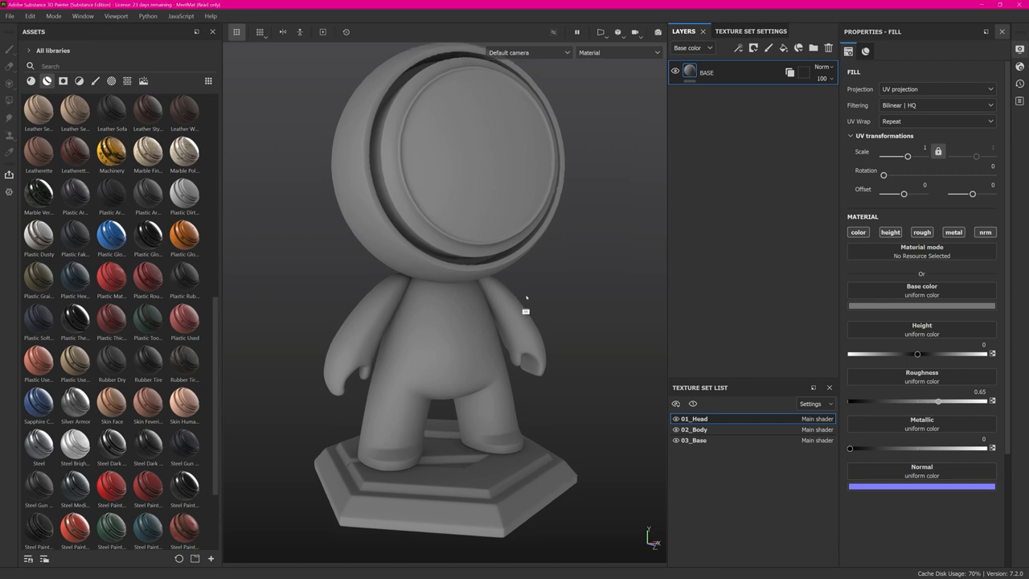
# - Switch between the Head, Body and Base texture sets in the texture set list, ending on 01_Head
pyautogui.click(695, 429)
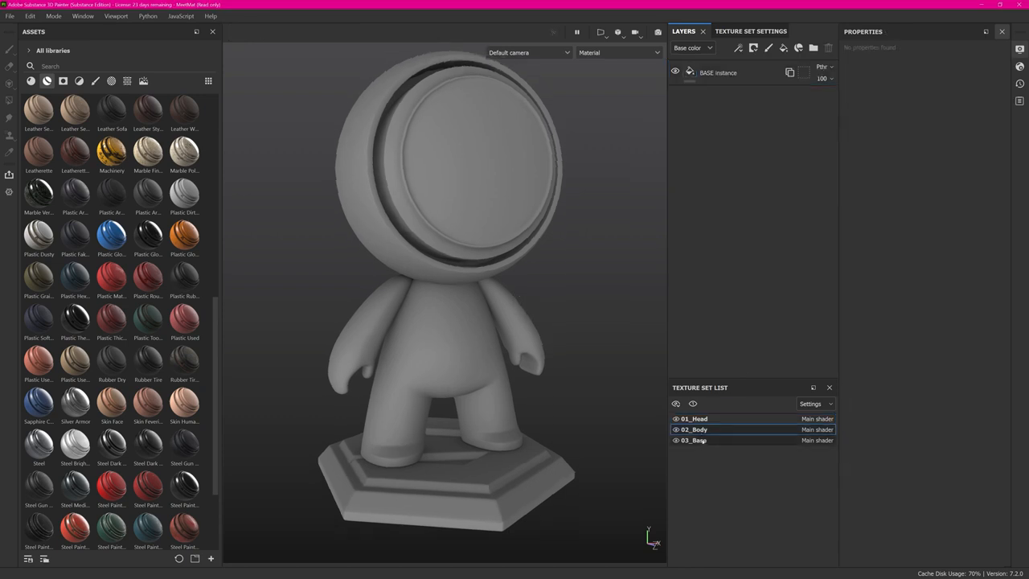
pyautogui.click(694, 418)
pyautogui.click(705, 430)
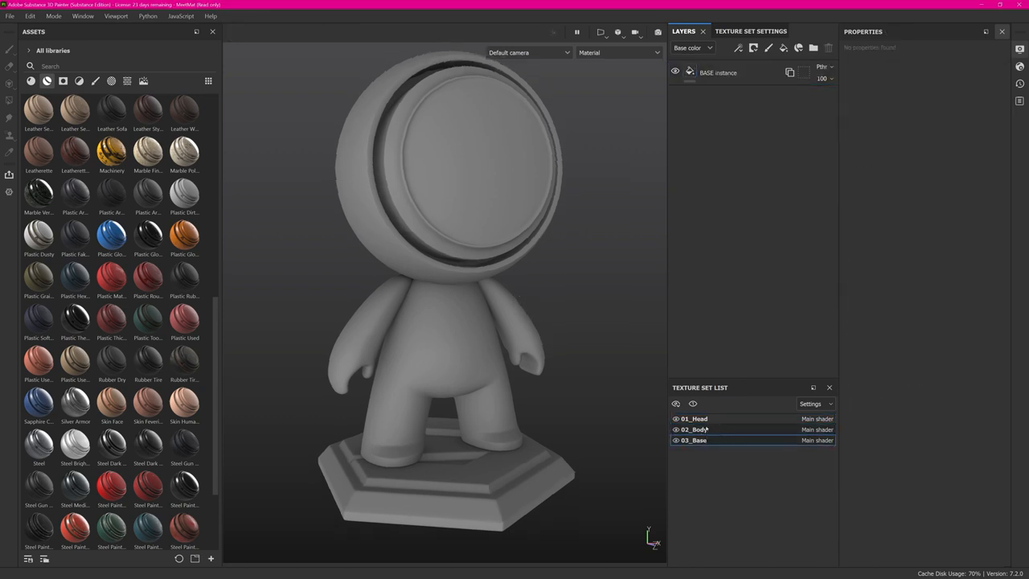
pyautogui.click(694, 418)
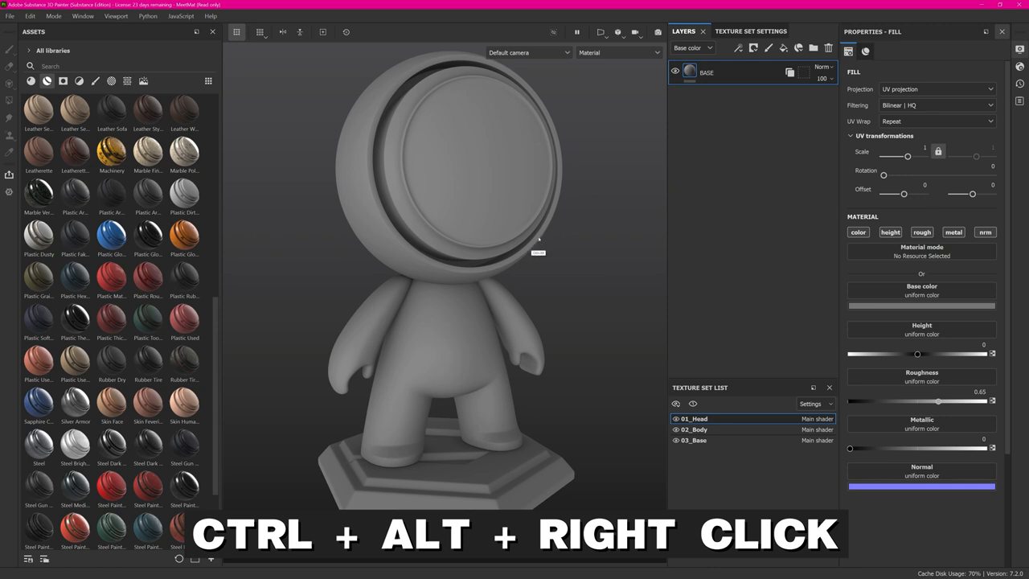
# - Switch texture sets by picking the body, base and head directly on the model, ending on 01_Head
pyautogui.keyDown('ctrl'); pyautogui.keyDown('alt'); pyautogui.rightClick(465, 323); pyautogui.keyUp('alt'); pyautogui.keyUp('ctrl')
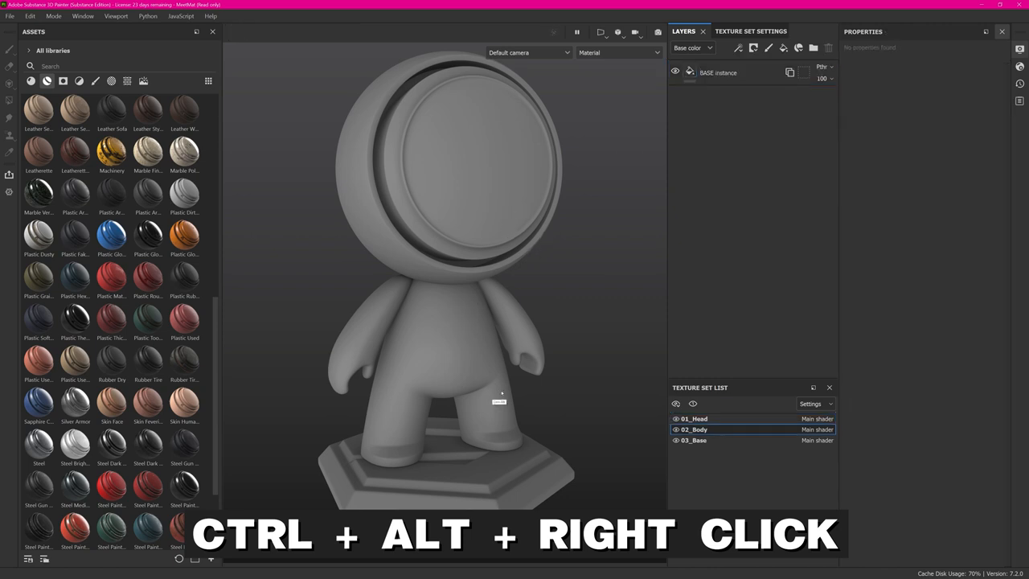
pyautogui.keyDown('ctrl'); pyautogui.keyDown('alt'); pyautogui.rightClick(523, 486); pyautogui.keyUp('alt'); pyautogui.keyUp('ctrl')
pyautogui.keyDown('ctrl'); pyautogui.keyDown('alt'); pyautogui.rightClick(477, 364); pyautogui.keyUp('alt'); pyautogui.keyUp('ctrl')
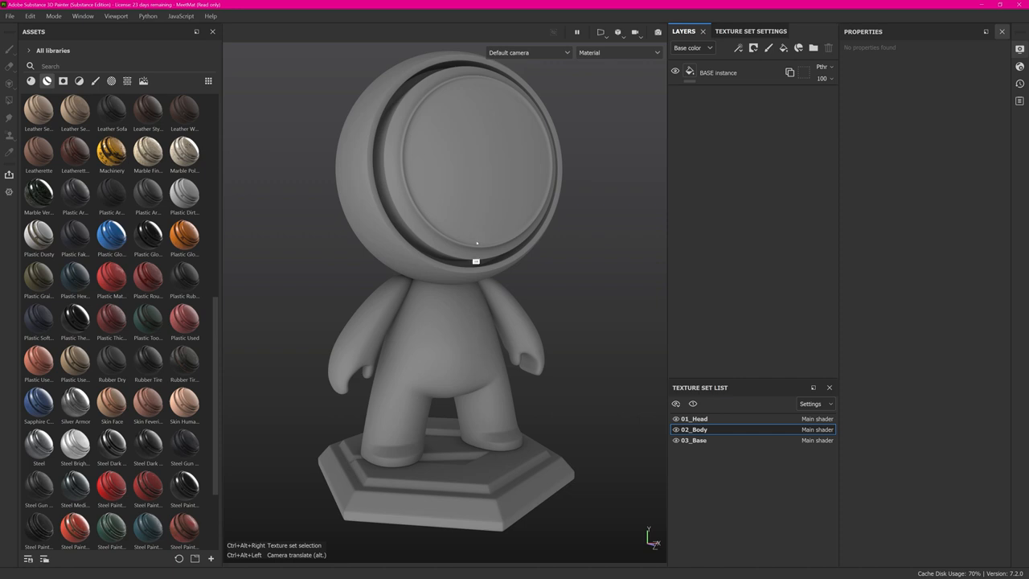
pyautogui.keyDown('ctrl'); pyautogui.keyDown('alt'); pyautogui.rightClick(487, 183); pyautogui.keyUp('alt'); pyautogui.keyUp('ctrl')
pyautogui.keyDown('ctrl'); pyautogui.keyDown('alt'); pyautogui.rightClick(465, 331); pyautogui.keyUp('alt'); pyautogui.keyUp('ctrl')
pyautogui.keyDown('ctrl'); pyautogui.keyDown('alt'); pyautogui.rightClick(480, 180); pyautogui.keyUp('alt'); pyautogui.keyUp('ctrl')
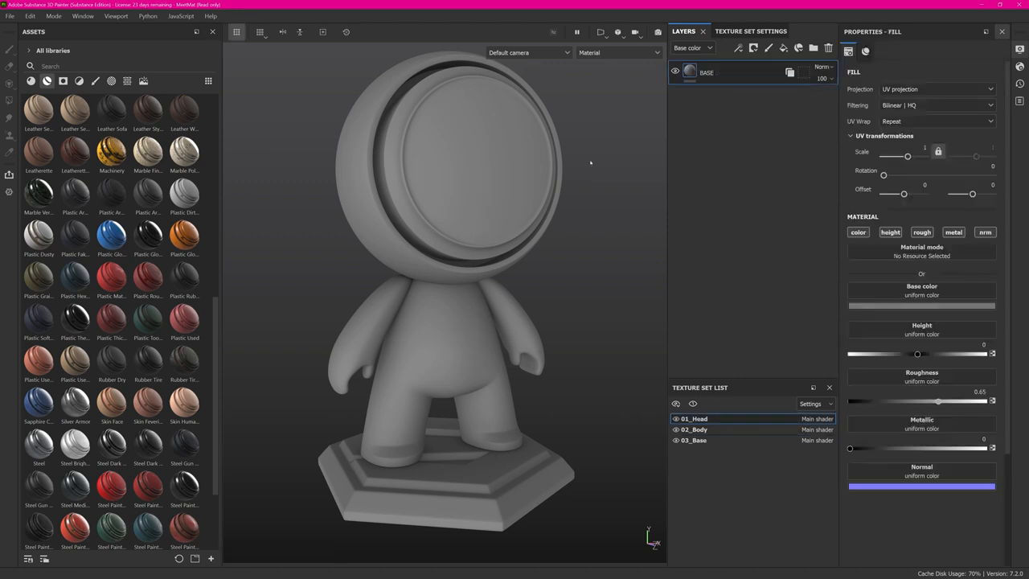
# - Isolate the 01_Head texture set in the viewport and restore the full model, and do the same for 02_Body
pyautogui.click(553, 32)
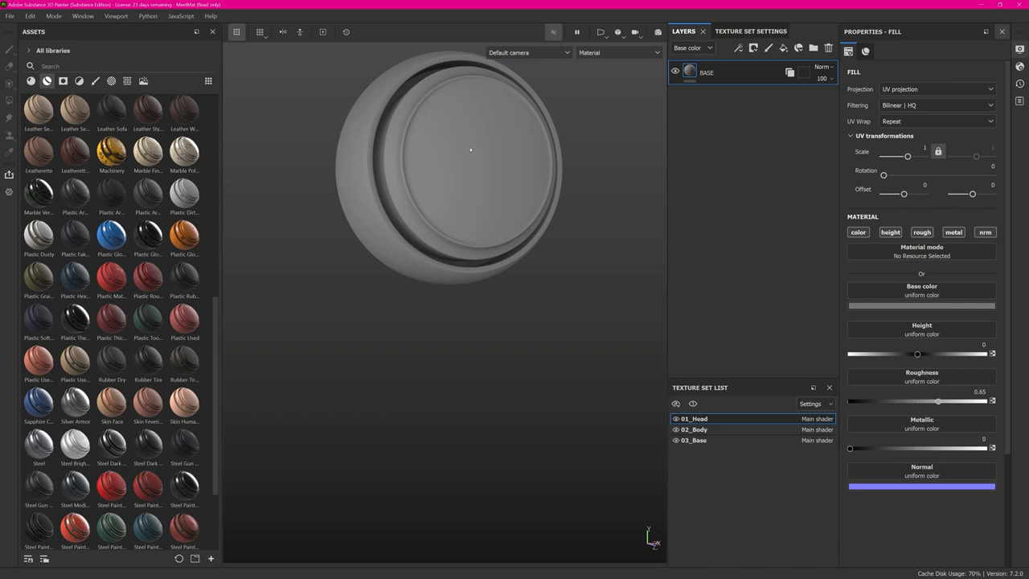
pyautogui.click(553, 32)
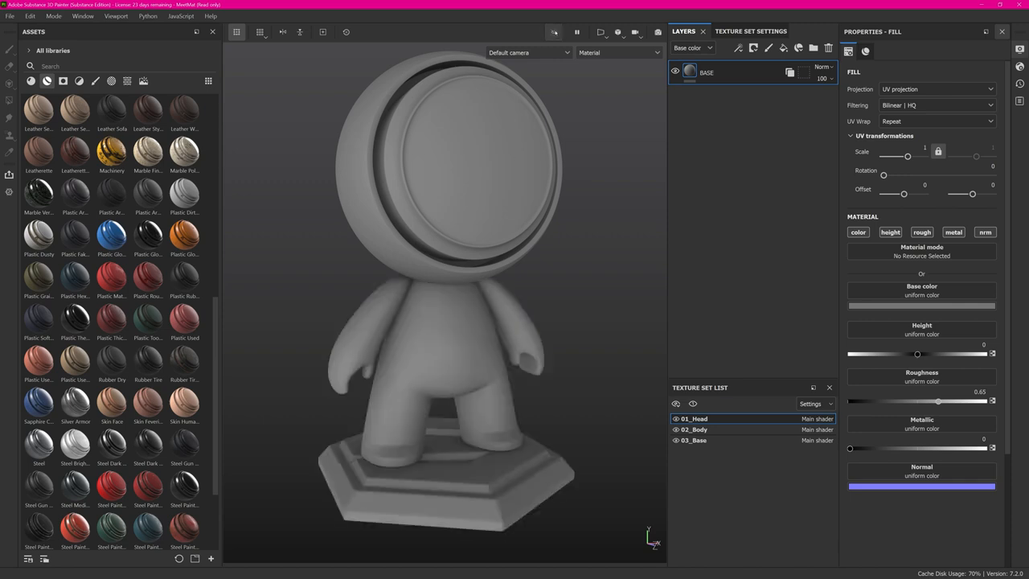
pyautogui.keyDown('ctrl'); pyautogui.keyDown('alt'); pyautogui.rightClick(467, 324); pyautogui.keyUp('alt'); pyautogui.keyUp('ctrl')
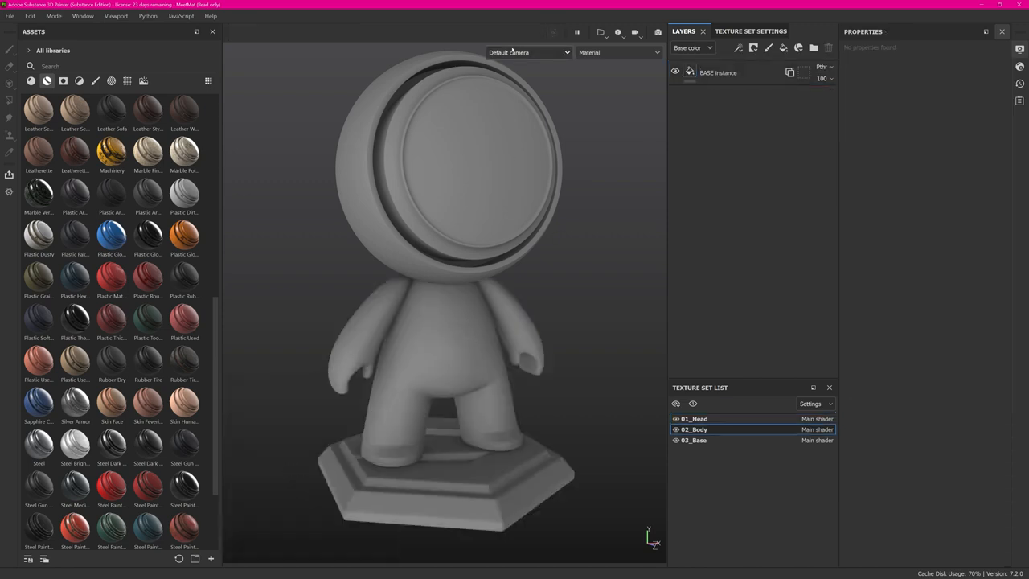
pyautogui.click(721, 78)
pyautogui.click(554, 33)
pyautogui.click(554, 33)
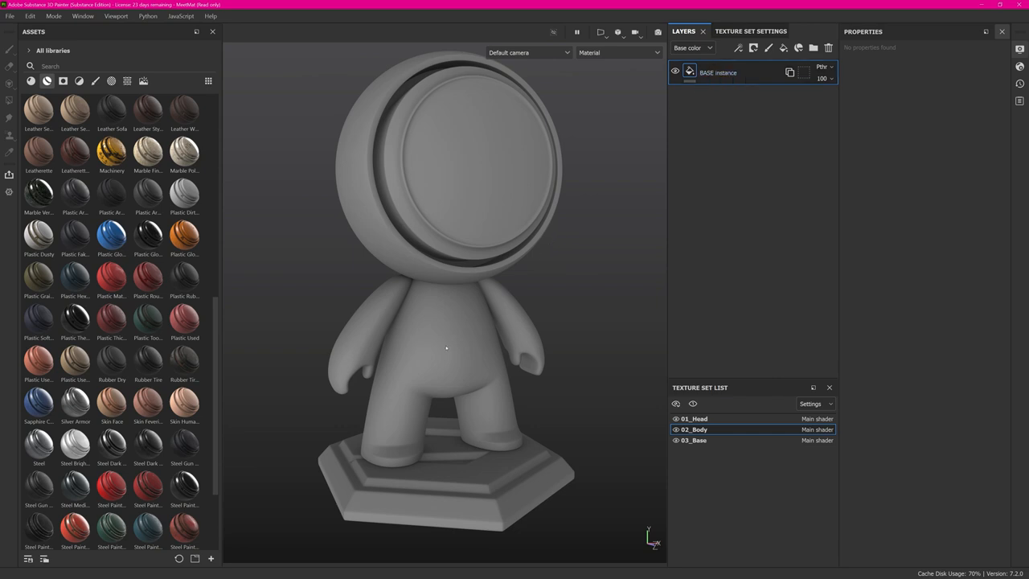
# - Review the keyboard shortcuts for mesh maps, quick mask and texture set isolation in the settings, and close them
pyautogui.click(29, 16)
pyautogui.click(49, 67)
pyautogui.click(382, 184)
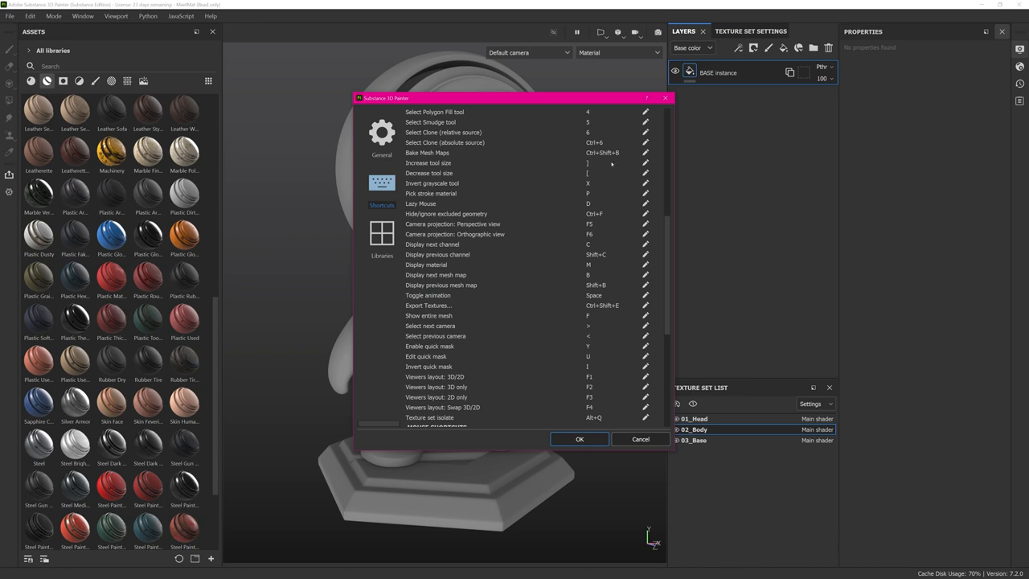
pyautogui.press('Return')
# - Close the texture set list and make 01_Head active by picking the head on the model
pyautogui.click(830, 387)
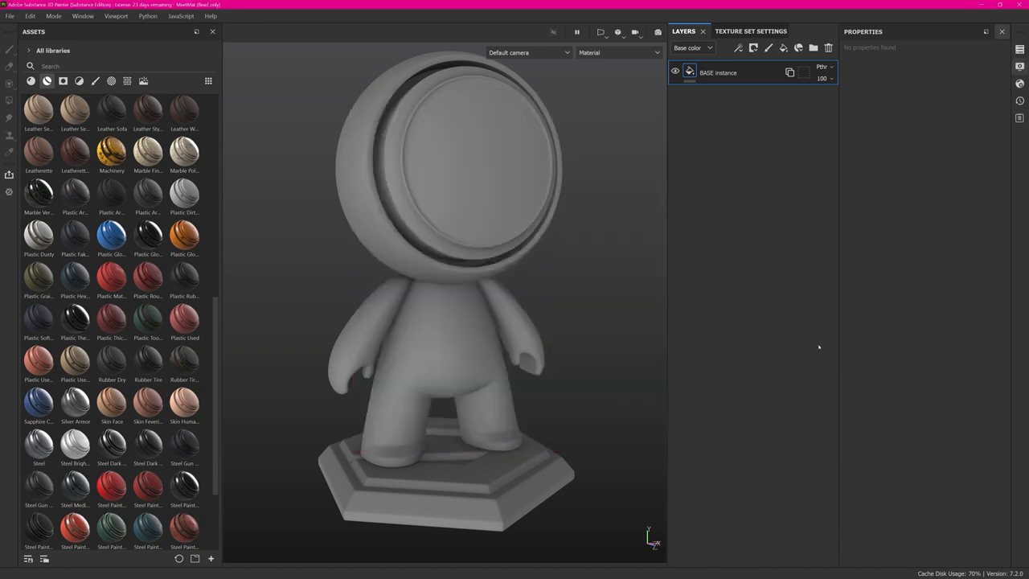
pyautogui.click(504, 197)
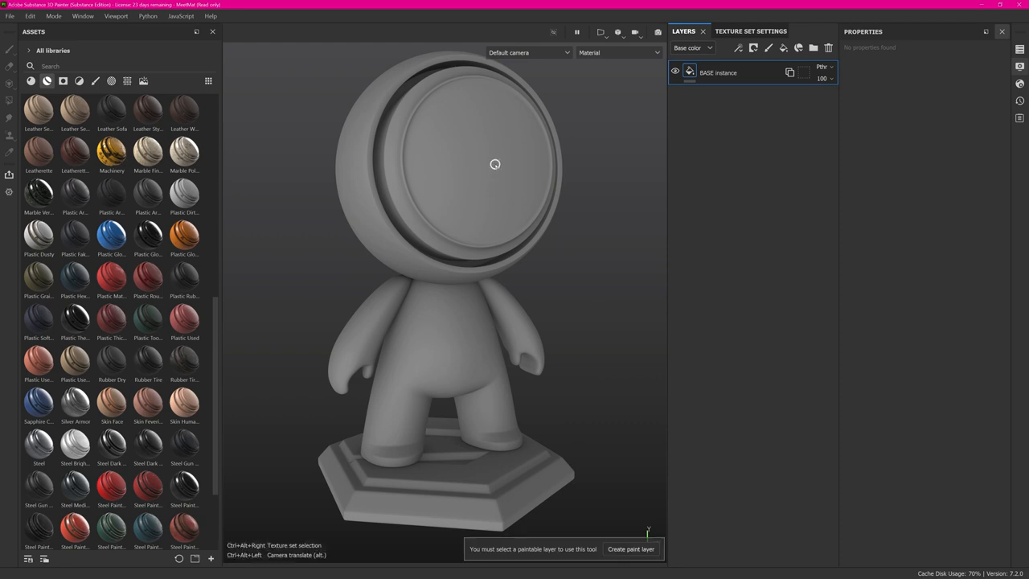
pyautogui.keyDown('ctrl'); pyautogui.keyDown('alt'); pyautogui.rightClick(496, 166); pyautogui.keyUp('alt'); pyautogui.keyUp('ctrl')
pyautogui.keyDown('alt'); pyautogui.moveTo(475, 151); pyautogui.dragTo(573, 153, button='right'); pyautogui.keyUp('alt')
pyautogui.keyDown('alt'); pyautogui.moveTo(515, 161); pyautogui.dragTo(450, 221); pyautogui.keyUp('alt')
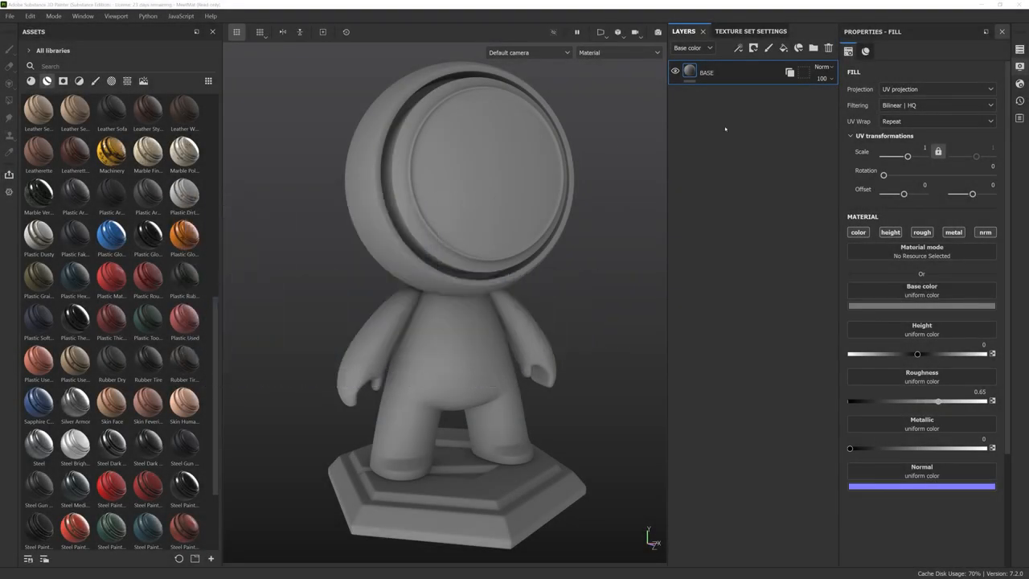
# - Add a paint layer above BASE on the head and paint white test strokes across the face
pyautogui.click(769, 48)
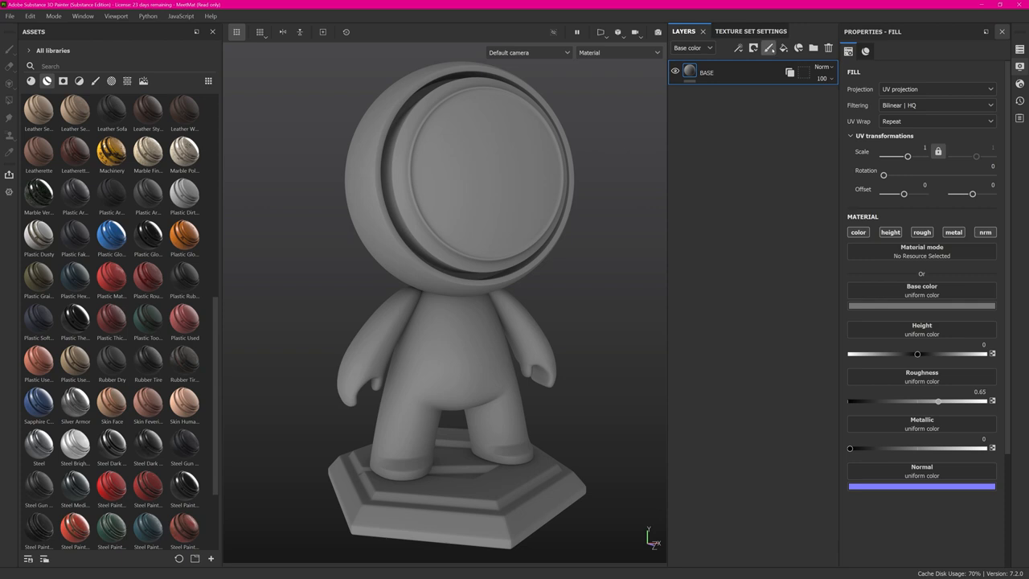
pyautogui.scroll(3, 501, 181)
pyautogui.moveTo(435, 254)
pyautogui.mouseDown()
pyautogui.moveTo(504, 357)
pyautogui.moveTo(518, 233)
pyautogui.moveTo(534, 318)
pyautogui.moveTo(522, 239)
pyautogui.mouseUp()
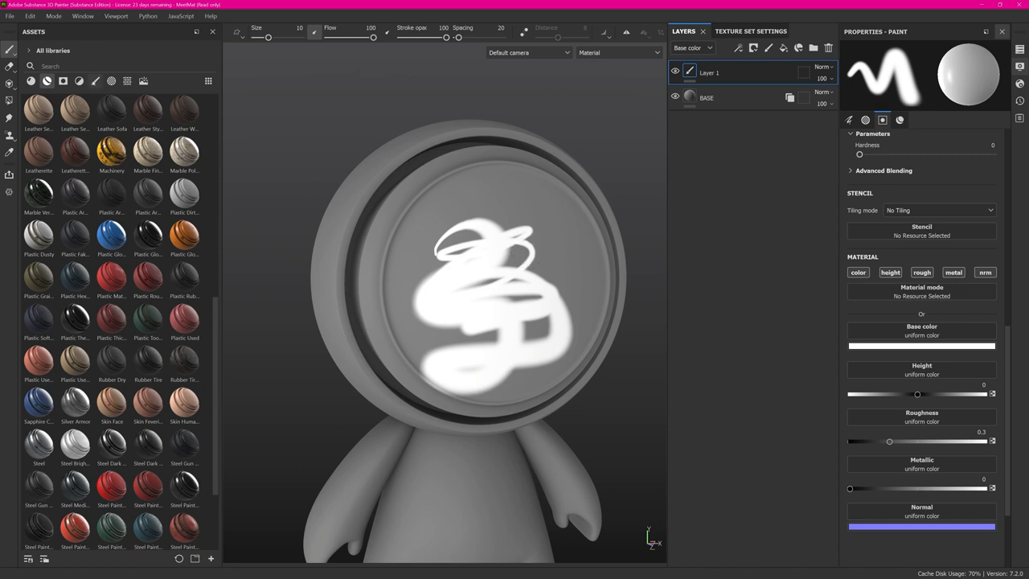
# - Choose the Fibers Jagged brush, try it on the face, and undo the test strokes
pyautogui.click(95, 80)
pyautogui.click(75, 151)
pyautogui.moveTo(450, 241)
pyautogui.mouseDown()
pyautogui.moveTo(490, 209)
pyautogui.moveTo(539, 249)
pyautogui.moveTo(492, 337)
pyautogui.mouseUp()
pyautogui.hotkey('ctrl', 'z')
pyautogui.hotkey('ctrl', 'z')
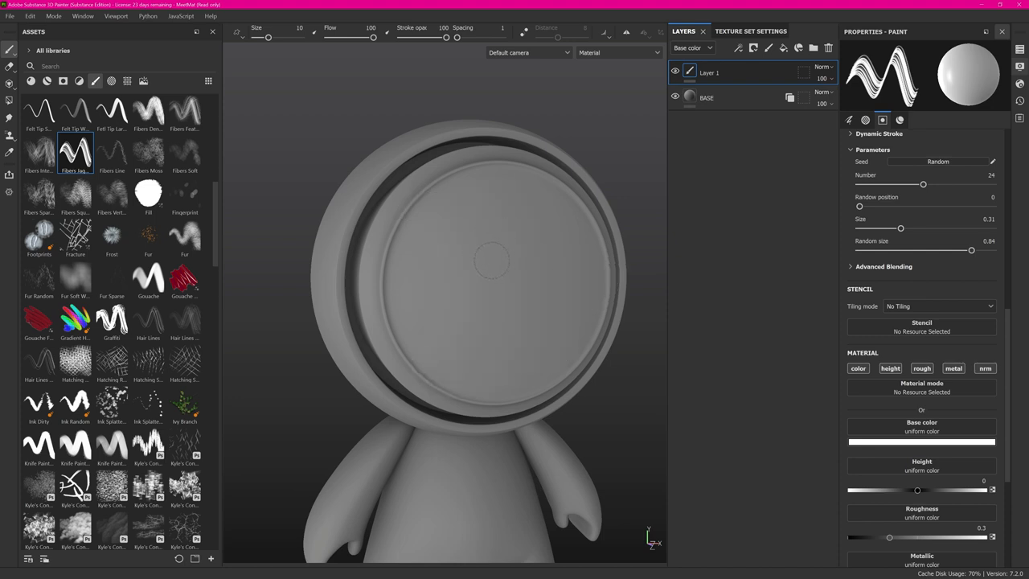
# - Enable the quick mask and paint a solid black patch over the face with the Felt Tip Large brush
pyautogui.press('t')
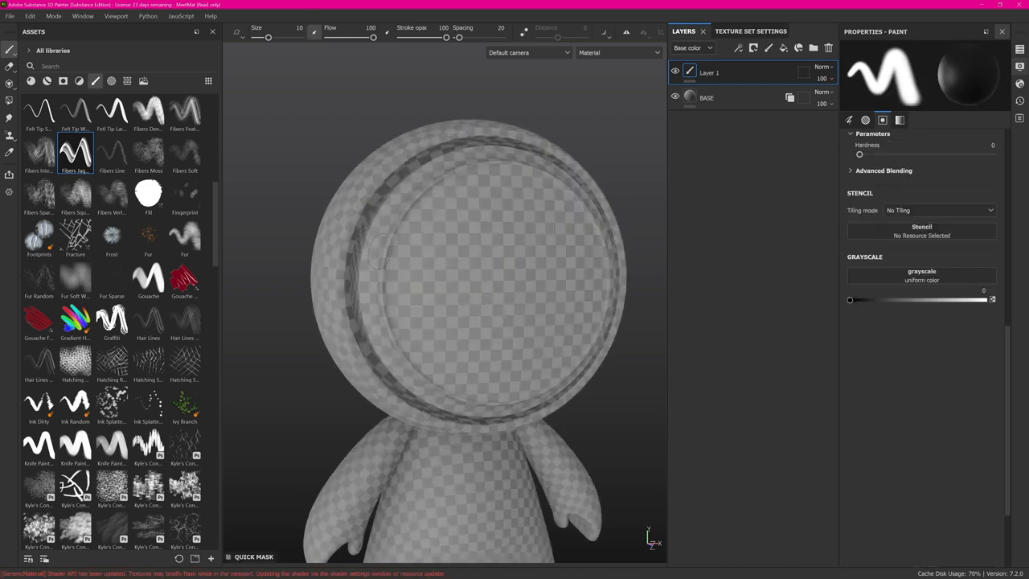
pyautogui.click(111, 113)
pyautogui.moveTo(456, 273)
pyautogui.mouseDown()
pyautogui.moveTo(519, 241)
pyautogui.moveTo(418, 242)
pyautogui.moveTo(514, 221)
pyautogui.moveTo(521, 267)
pyautogui.moveTo(418, 304)
pyautogui.moveTo(538, 311)
pyautogui.moveTo(406, 358)
pyautogui.moveTo(437, 305)
pyautogui.moveTo(443, 333)
pyautogui.moveTo(501, 332)
pyautogui.mouseUp()
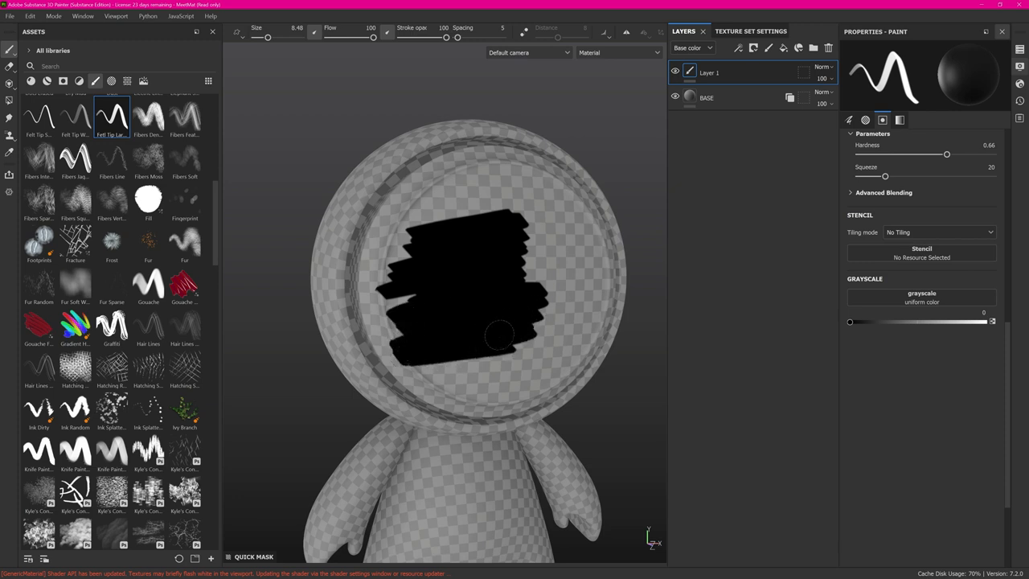
# - Leave quick mask editing and paint white and red strokes on the face around the masked patch
pyautogui.press('u')
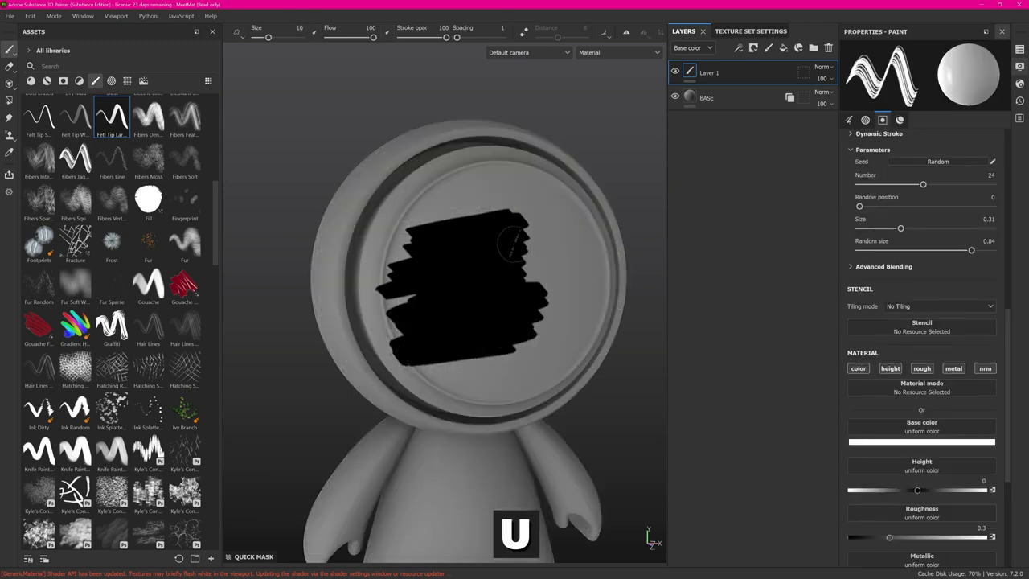
pyautogui.moveTo(458, 219)
pyautogui.mouseDown()
pyautogui.moveTo(426, 241)
pyautogui.moveTo(515, 211)
pyautogui.mouseUp()
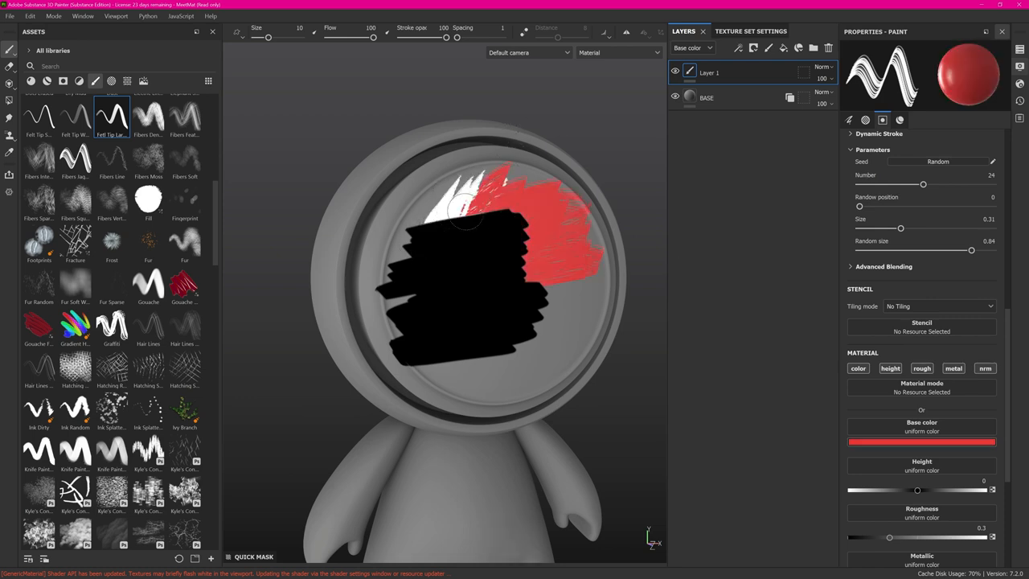
# - Paint red and dark green strokes on the face around the masked patch, and clear the quick mask
pyautogui.moveTo(463, 206)
pyautogui.mouseDown()
pyautogui.moveTo(547, 182)
pyautogui.moveTo(594, 237)
pyautogui.moveTo(540, 331)
pyautogui.mouseUp()
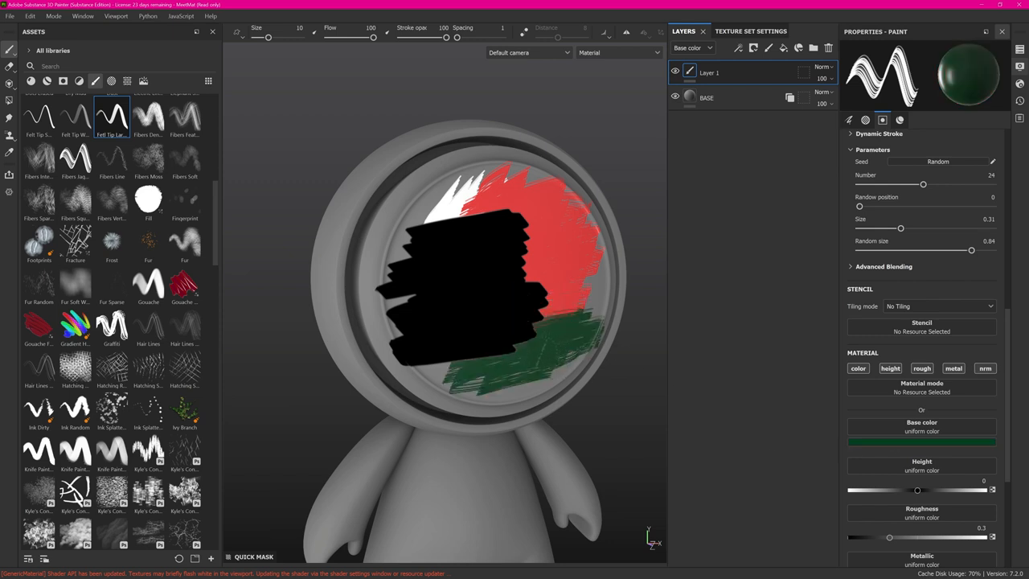
pyautogui.press('y')
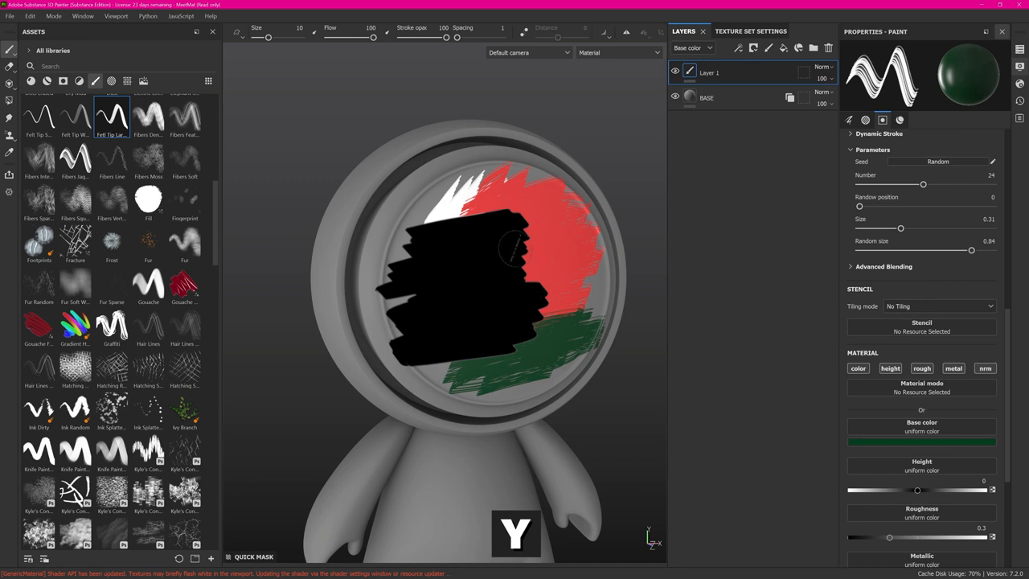
pyautogui.hotkey('ctrl', 'z')
pyautogui.moveTo(493, 287)
pyautogui.keyDown('alt'); pyautogui.mouseDown()
pyautogui.moveTo(430, 263)
pyautogui.moveTo(535, 294)
pyautogui.moveTo(498, 285)
pyautogui.mouseUp(); pyautogui.keyUp('alt')
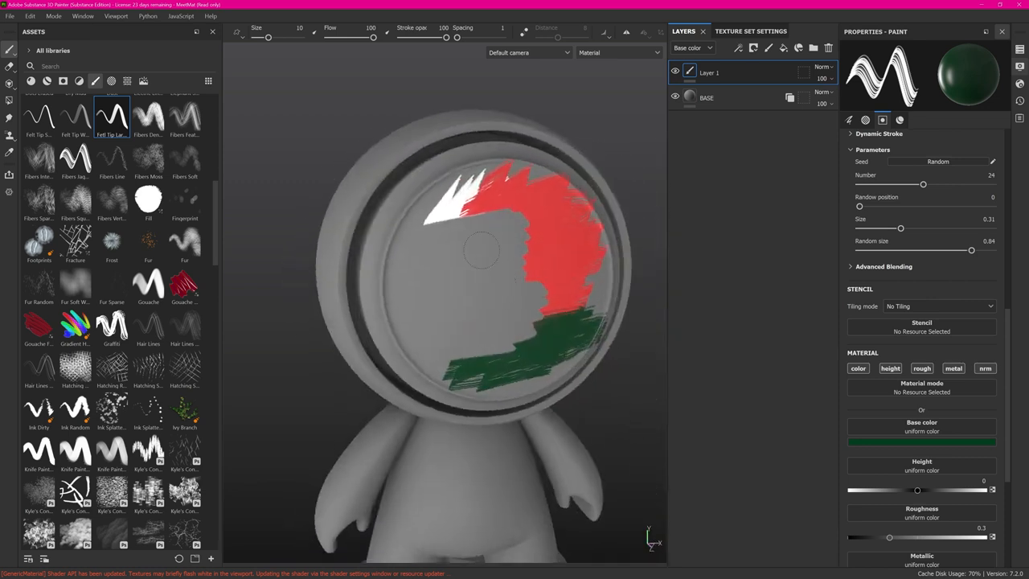
pyautogui.moveTo(430, 330)
pyautogui.keyDown('alt'); pyautogui.mouseDown()
pyautogui.moveTo(588, 259)
pyautogui.moveTo(544, 282)
pyautogui.moveTo(451, 298)
pyautogui.mouseUp(); pyautogui.keyUp('alt')
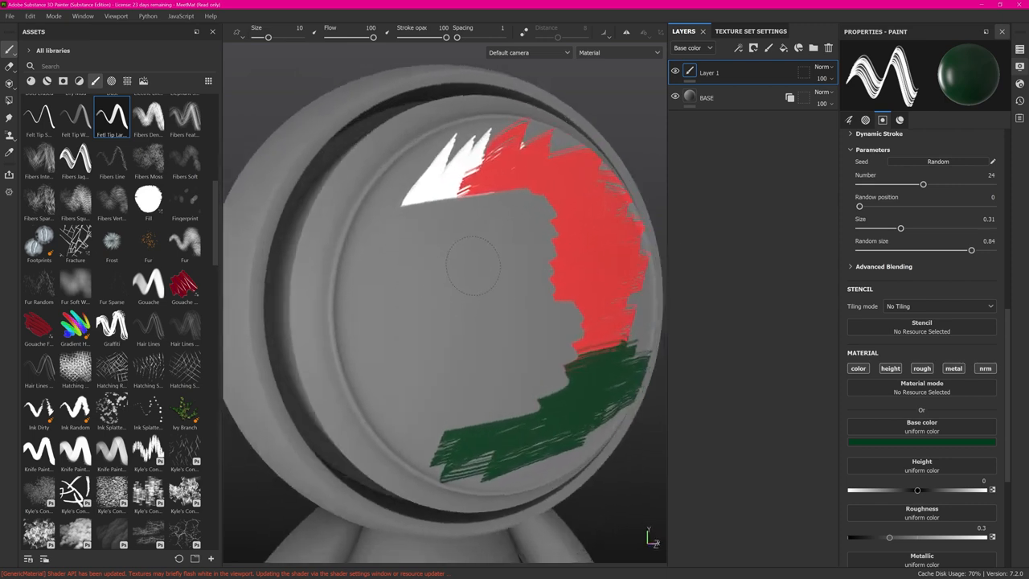
# - Edit the quick mask again, paint a black patch on the face with a Basic Hard brush, and invert the mask to paint through it
pyautogui.press('i')
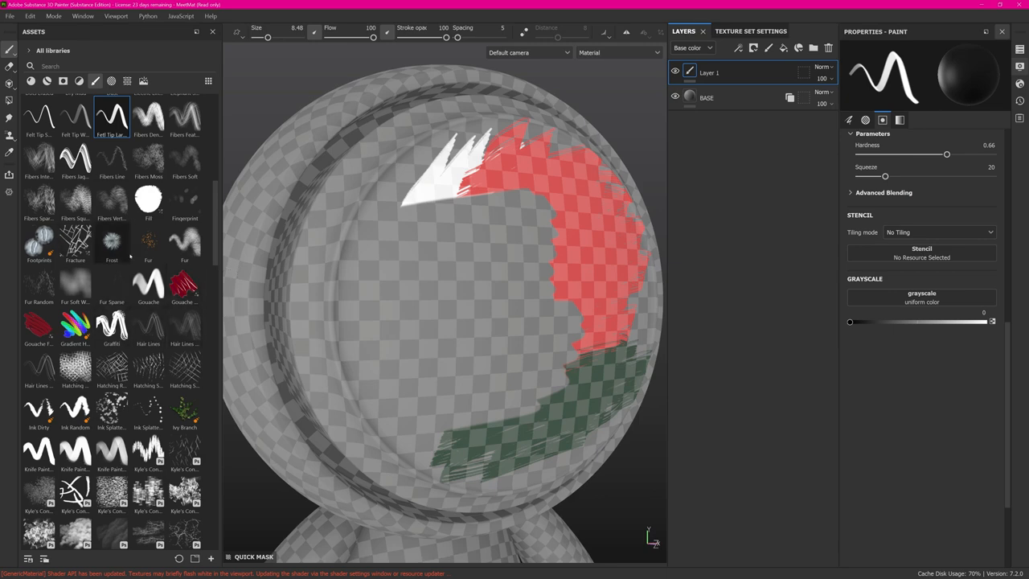
pyautogui.scroll(10, 150, 200)
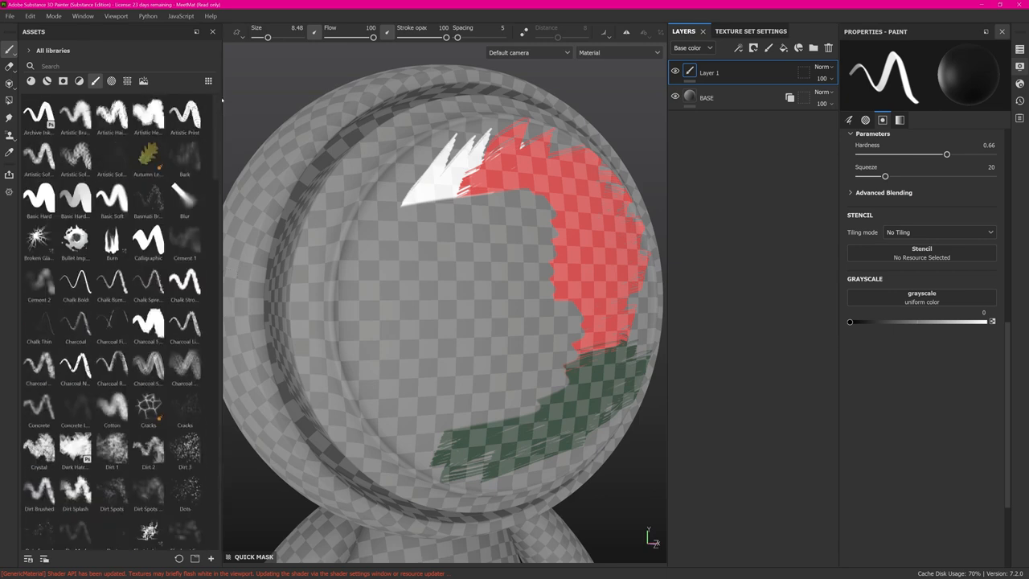
pyautogui.click(148, 240)
pyautogui.moveTo(402, 321)
pyautogui.mouseDown()
pyautogui.moveTo(422, 309)
pyautogui.moveTo(436, 329)
pyautogui.moveTo(362, 322)
pyautogui.moveTo(490, 288)
pyautogui.mouseUp()
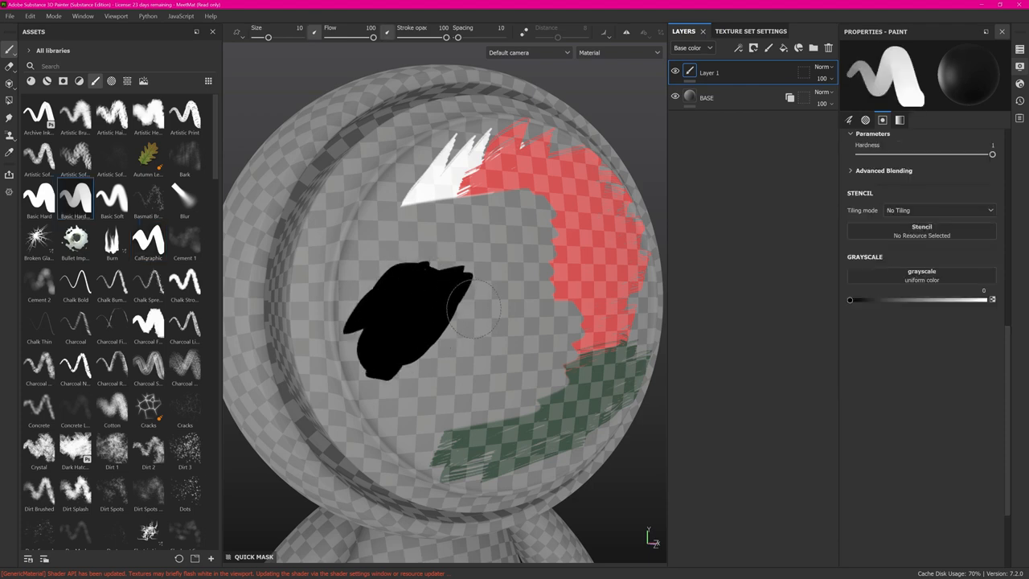
pyautogui.press('i')
pyautogui.moveTo(365, 277)
pyautogui.mouseDown()
pyautogui.moveTo(454, 250)
pyautogui.moveTo(338, 281)
pyautogui.moveTo(375, 259)
pyautogui.moveTo(378, 358)
pyautogui.moveTo(334, 390)
pyautogui.moveTo(434, 340)
pyautogui.moveTo(437, 322)
pyautogui.moveTo(522, 297)
pyautogui.mouseUp()
pyautogui.press('i')
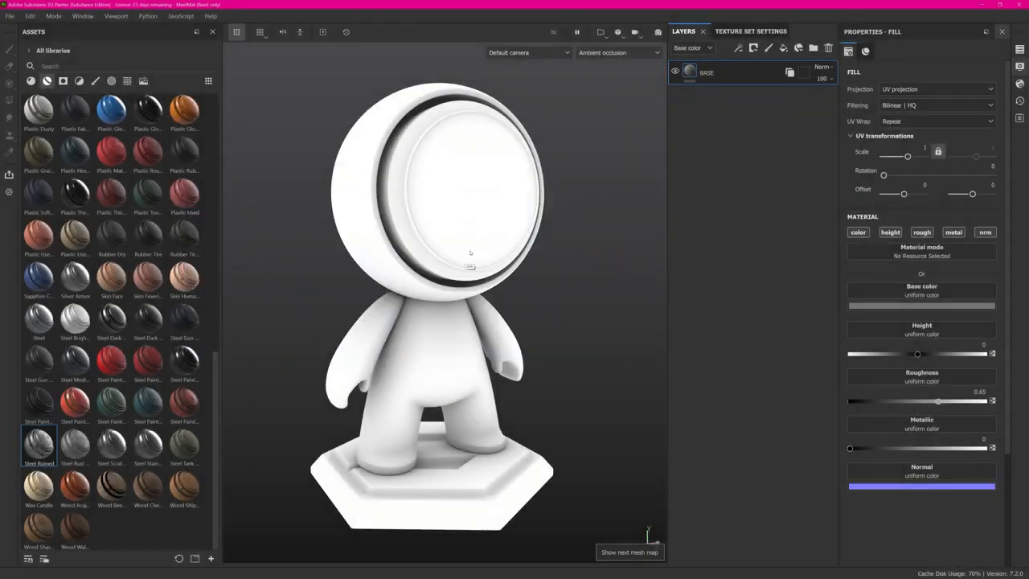
# - Cycle the viewport through the baked mesh maps to the ID map and return to the material view
pyautogui.hotkey('shift', 'b')
pyautogui.keyDown('alt'); pyautogui.moveTo(524, 296); pyautogui.dragTo(531, 222); pyautogui.keyUp('alt')
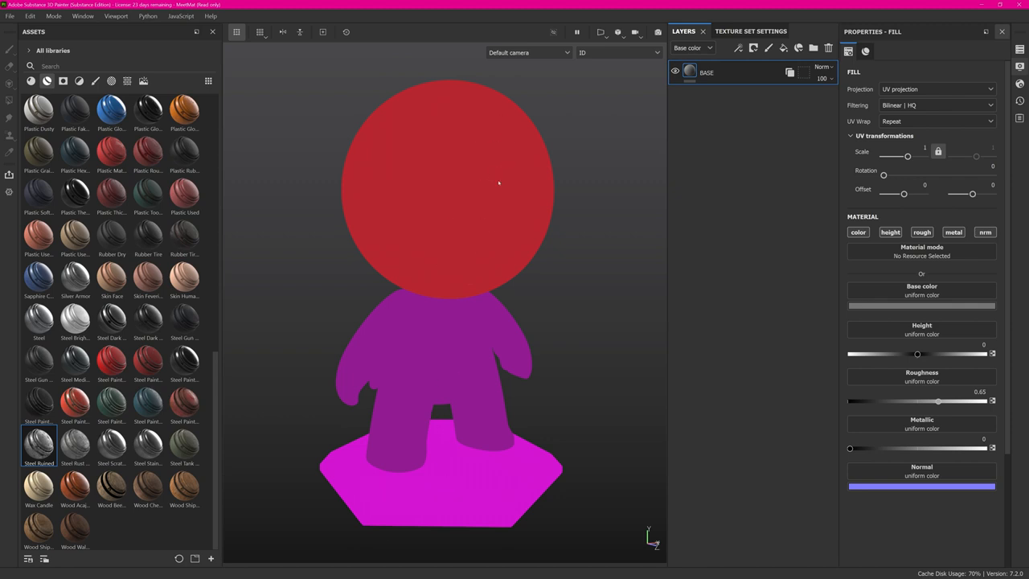
pyautogui.press('m')
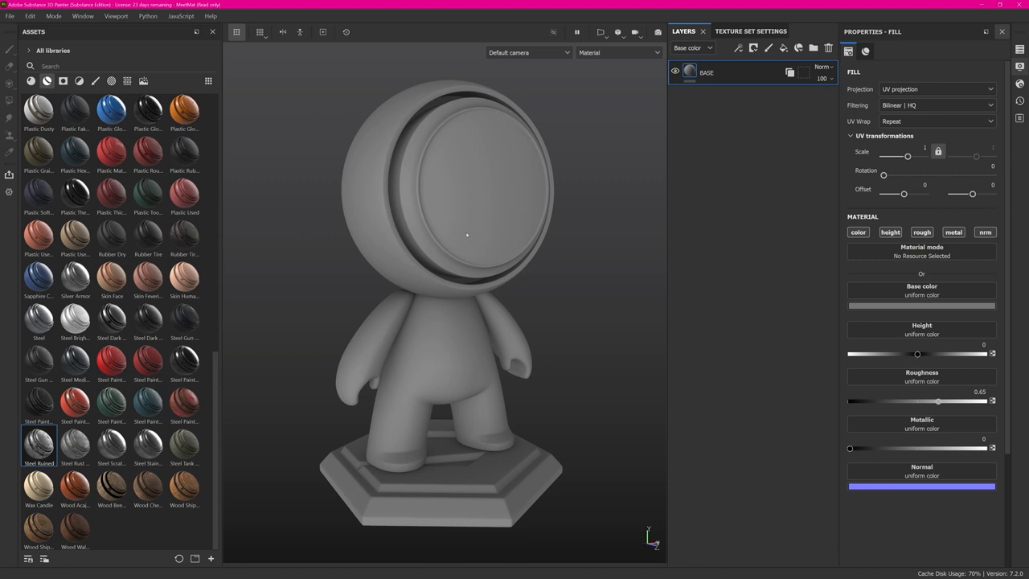
# - Apply the Steel Ruined material to the head through its red ID colour and open the mask's Color selection settings
pyautogui.moveTo(75, 441); pyautogui.dragTo(446, 337)
pyautogui.moveTo(451, 199); pyautogui.dragTo(475, 182)
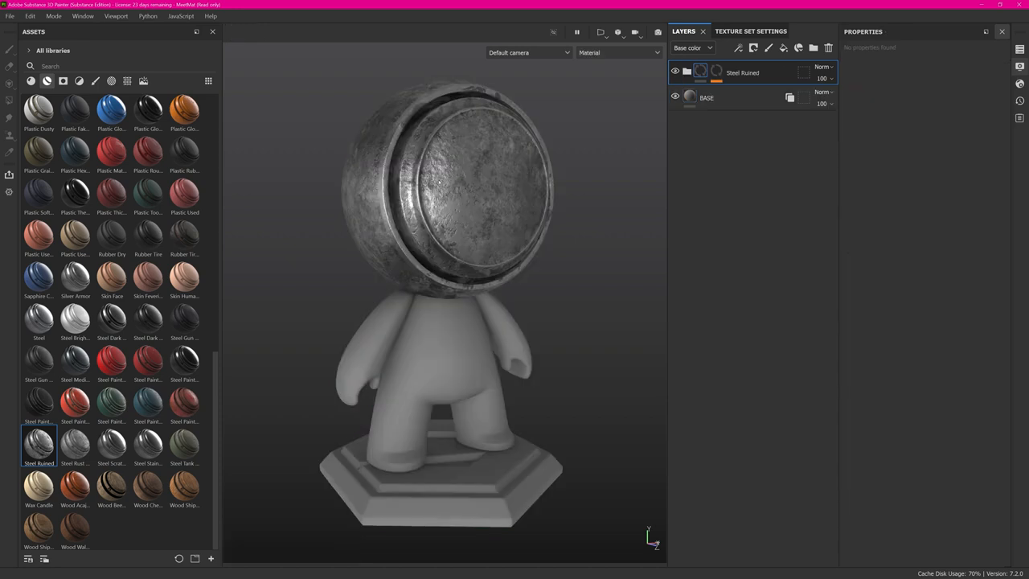
pyautogui.click(718, 74)
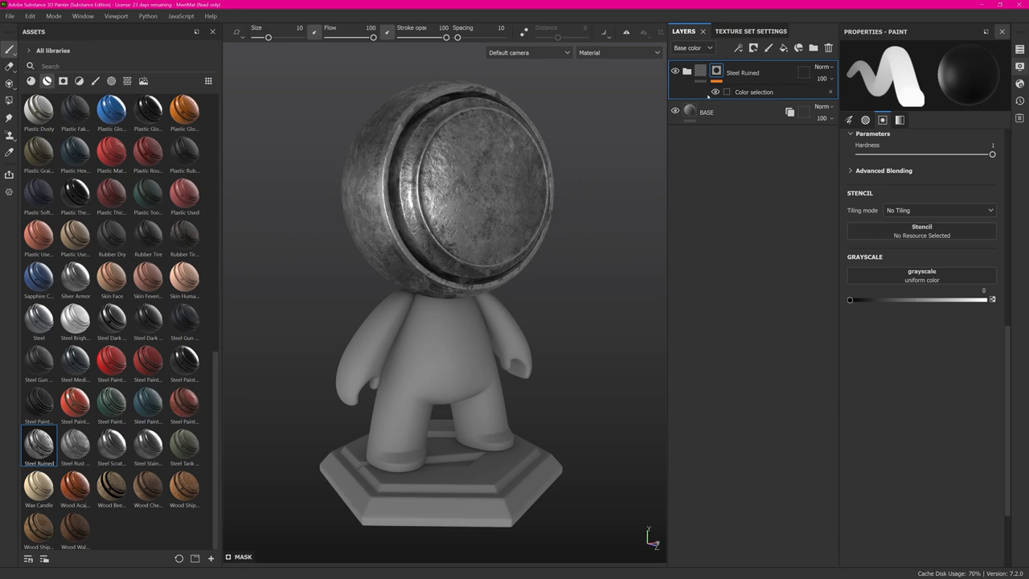
pyautogui.click(764, 92)
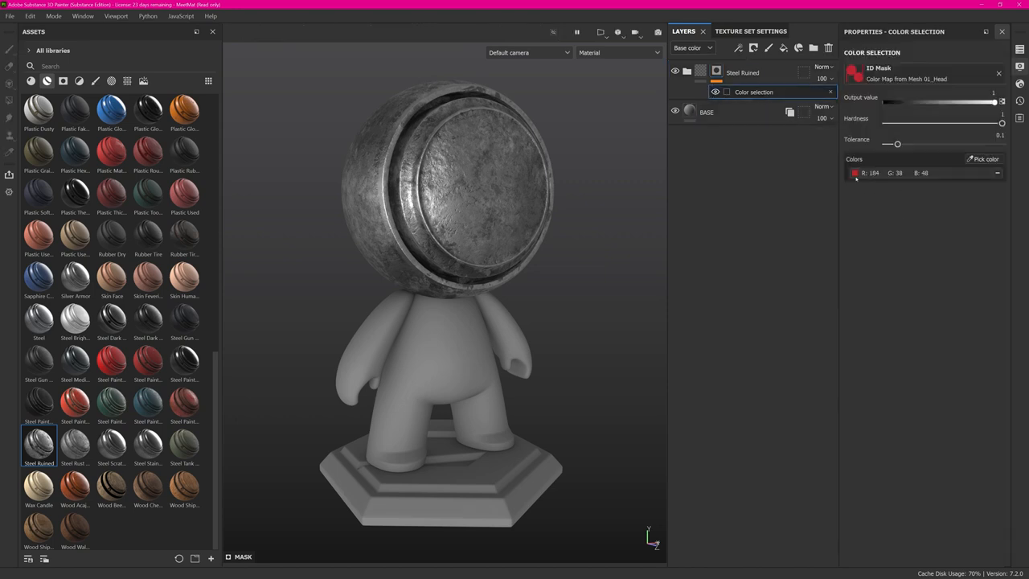
# - Pick the body's purple ID colour and the pedestal's ID colour for the Steel Ruined color selection mask
pyautogui.click(981, 159)
pyautogui.click(464, 344)
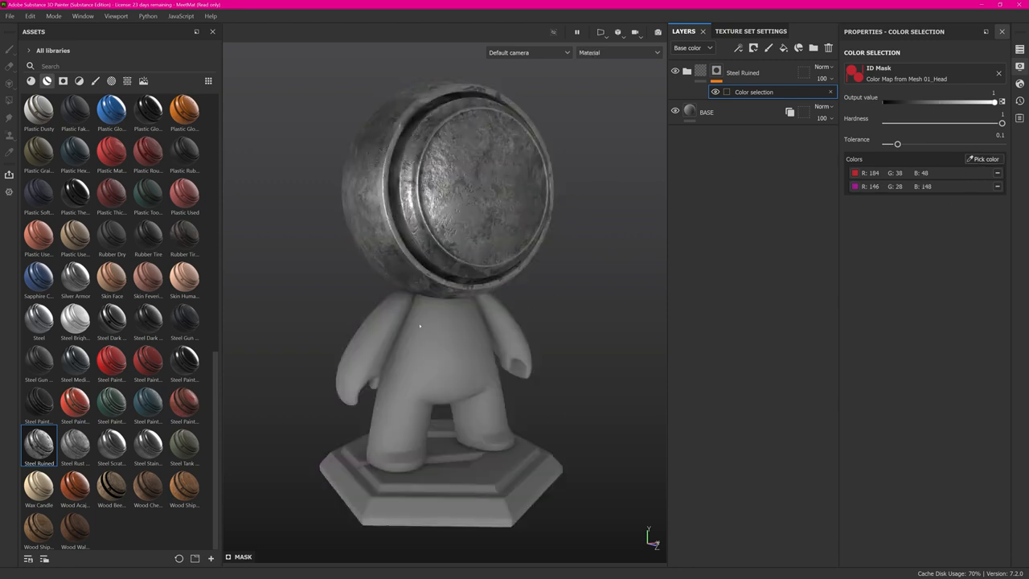
pyautogui.click(981, 159)
pyautogui.click(473, 465)
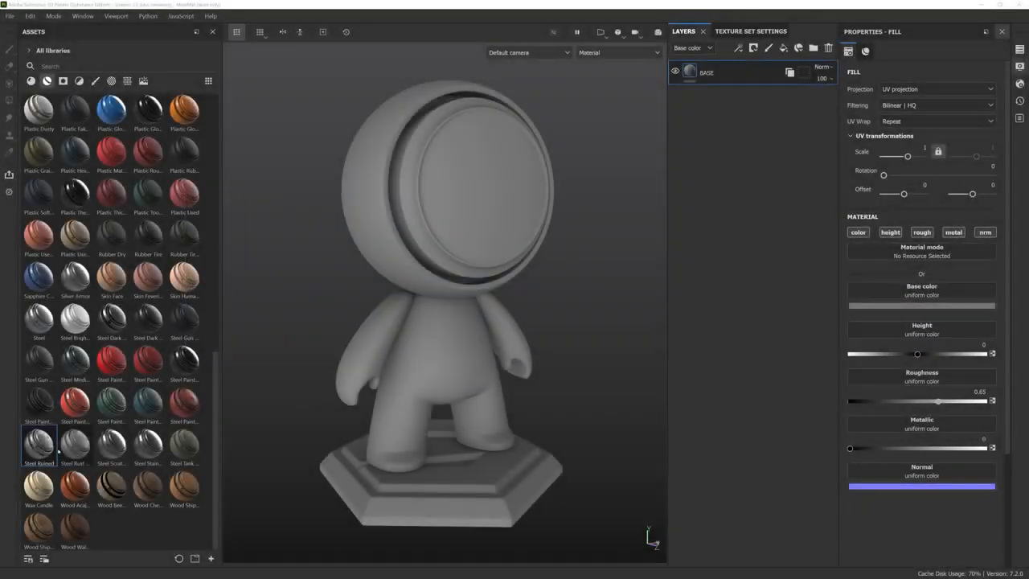
# - Add the Steel Ruined material above BASE and the Machinery material on top of it, for all texture sets
pyautogui.moveTo(112, 275); pyautogui.dragTo(471, 154)
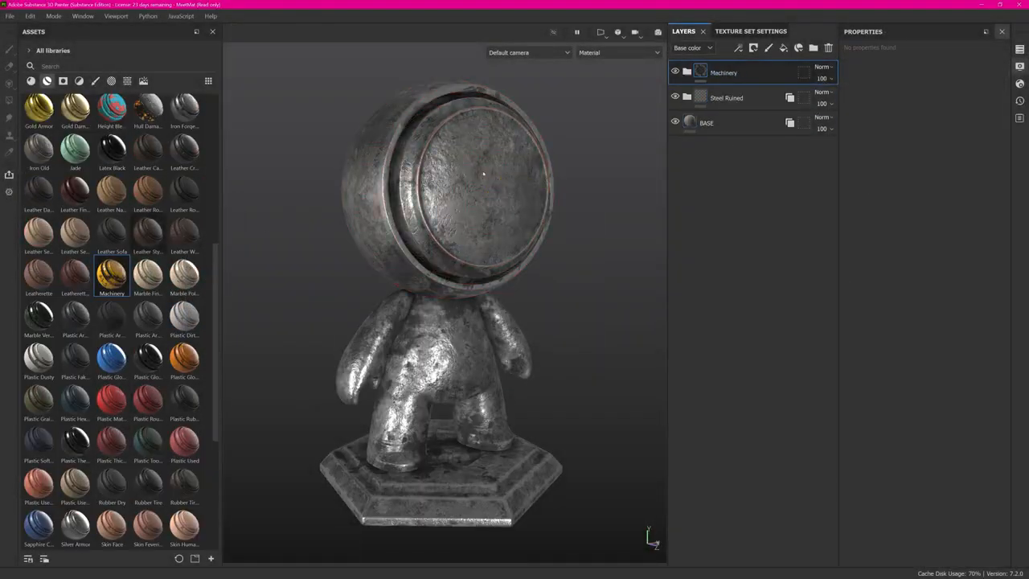
pyautogui.scroll(5, 439, 249)
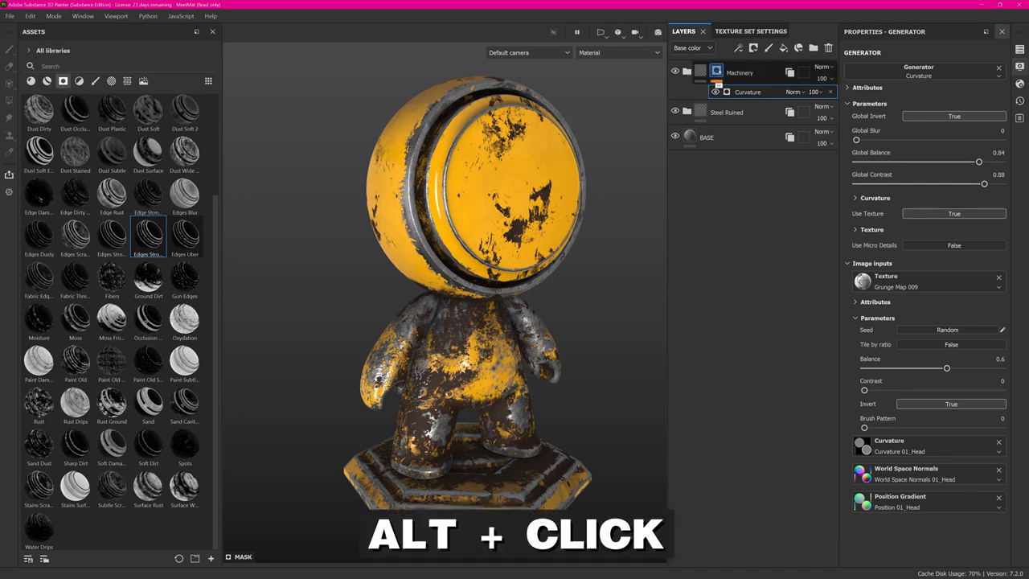
# - Display the Machinery layer's curvature mask alone on the head, examine its edges, and return to the material view
pyautogui.keyDown('alt'); pyautogui.click(716, 71); pyautogui.keyUp('alt')
pyautogui.scroll(3, 450, 198)
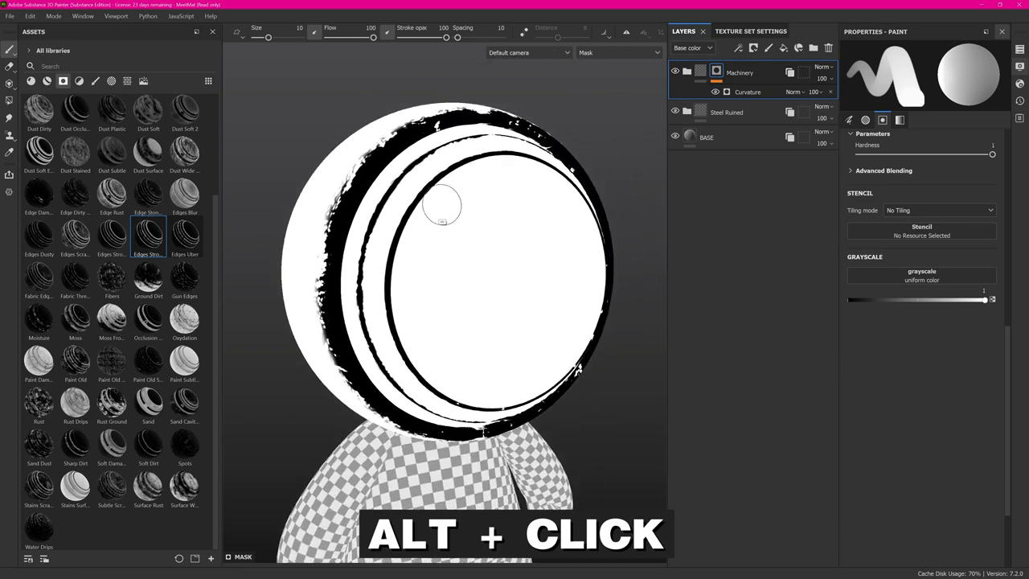
pyautogui.scroll(5, 450, 198)
pyautogui.scroll(-5, 455, 200)
pyautogui.scroll(2, 526, 207)
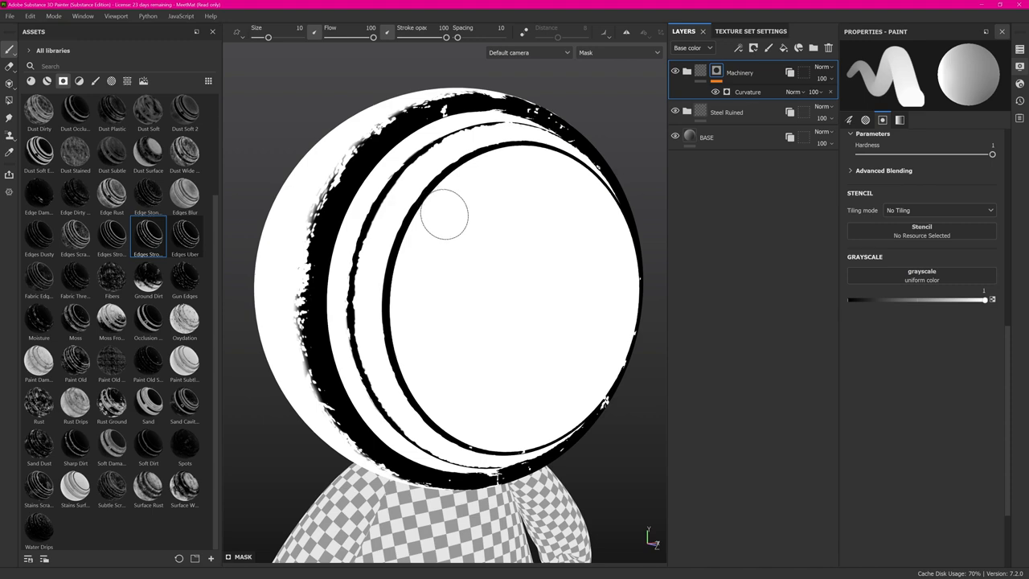
pyautogui.press('m')
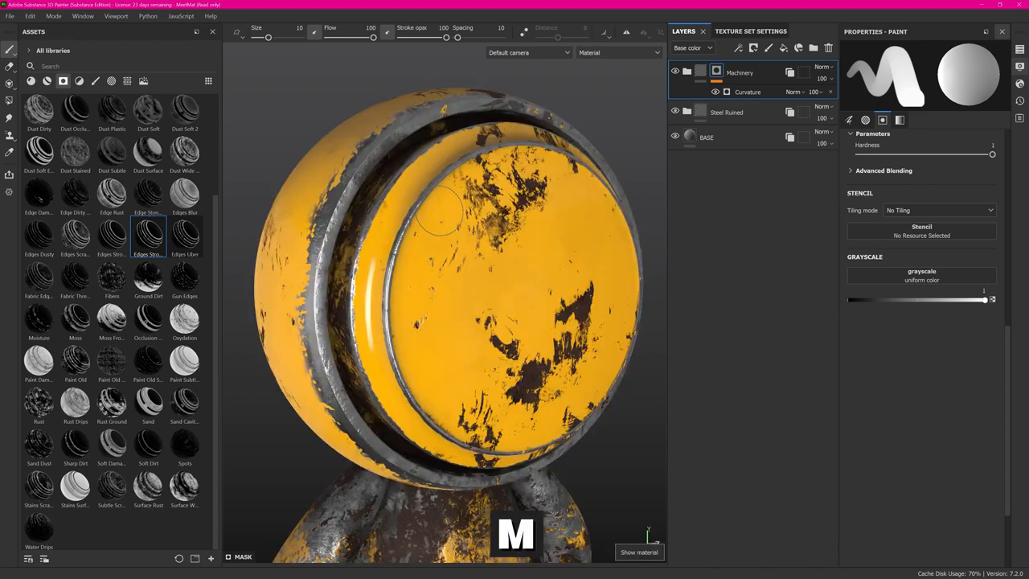
# - Compare the Machinery mask with the finished surface by alternating the viewport between the mask channel and the material view
pyautogui.press('c')
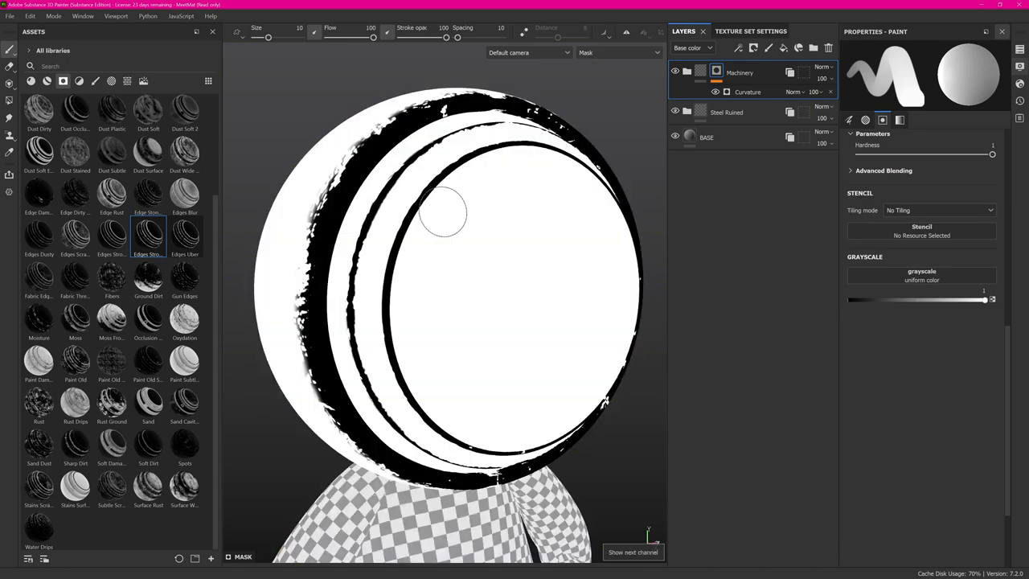
pyautogui.press('m')
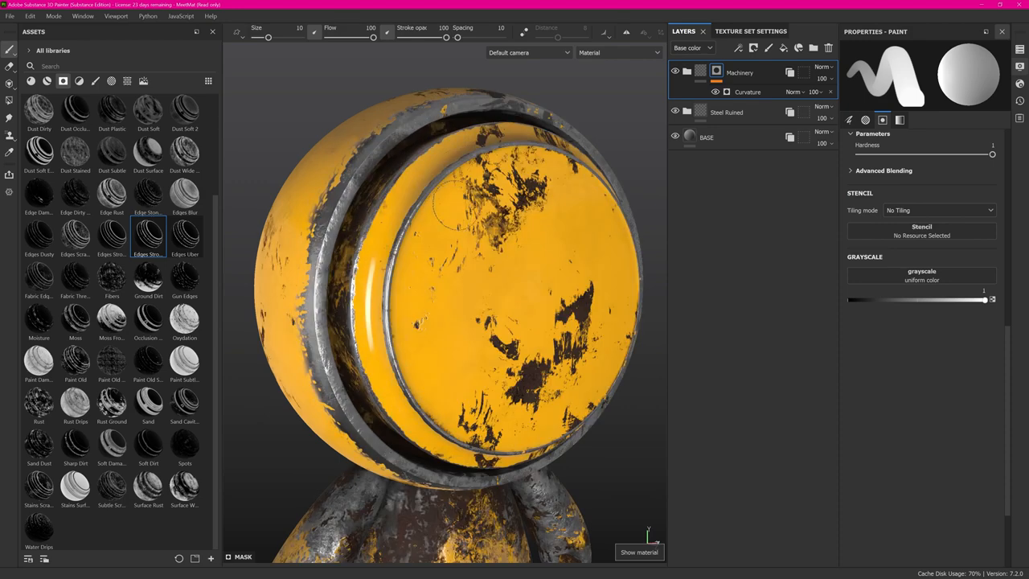
pyautogui.press('c')
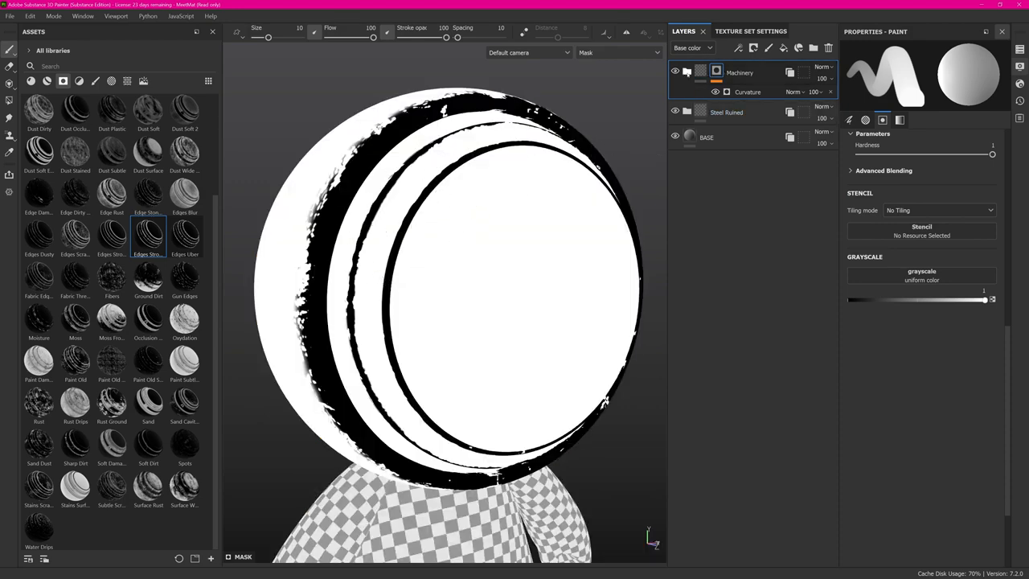
pyautogui.click(700, 71)
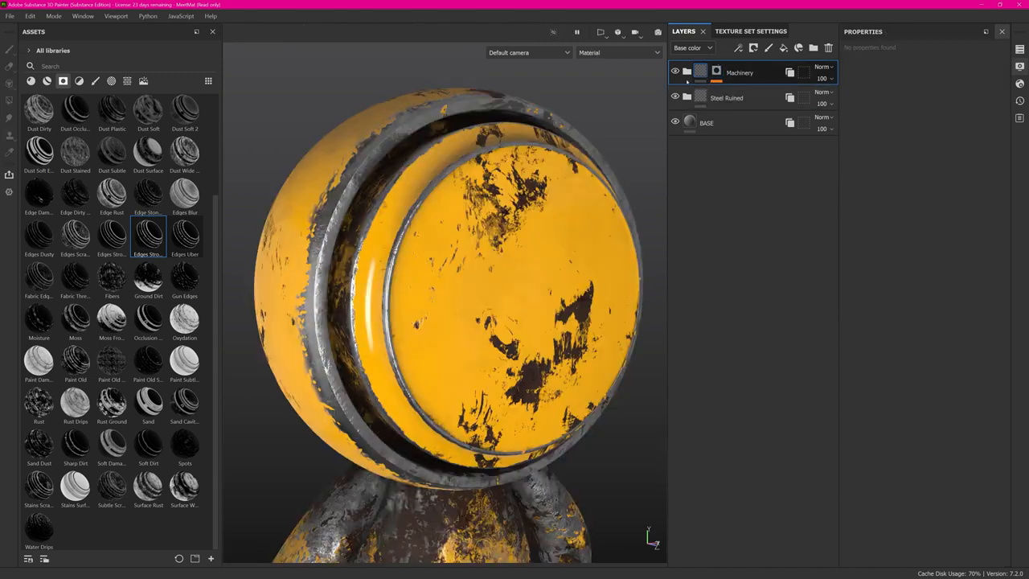
pyautogui.click(716, 70)
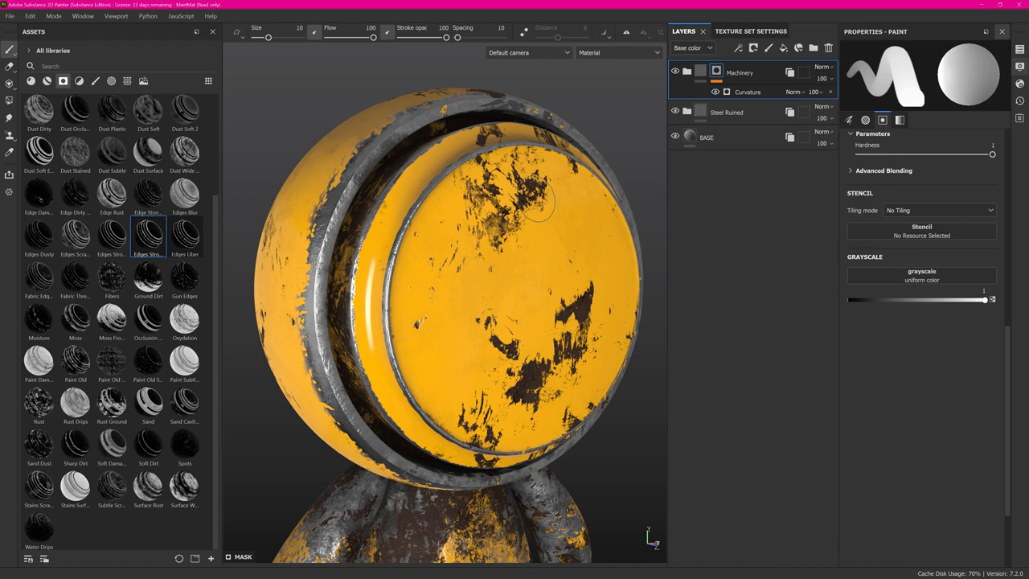
pyautogui.press('c')
pyautogui.press('m')
pyautogui.press('c')
pyautogui.press('m')
pyautogui.press('c')
pyautogui.press('m')
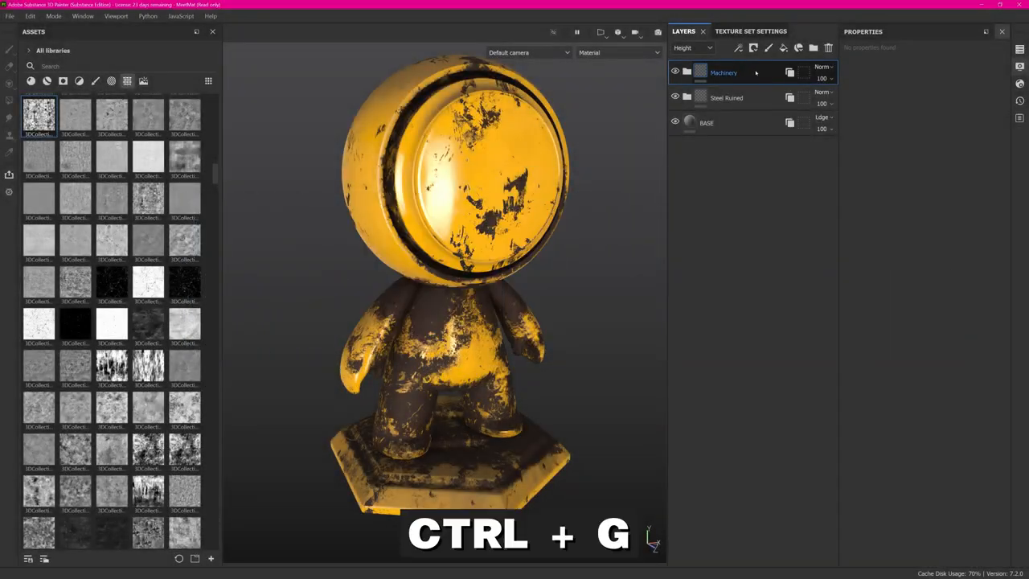
# - Group the Machinery folder into a parent folder named Machinery_parent with Normal blending, and colour-tag Machinery orange
pyautogui.hotkey('ctrl', 'g')
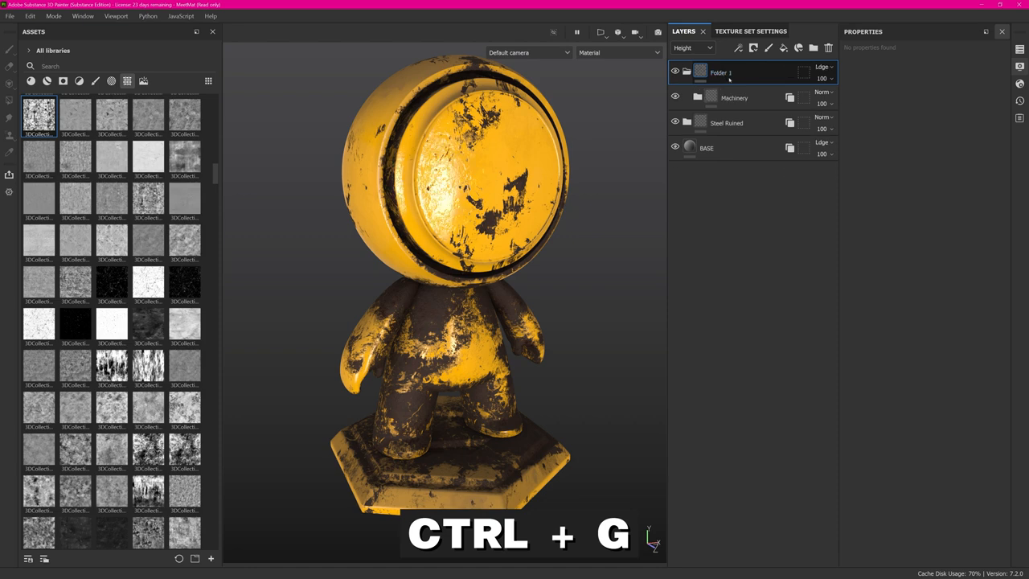
pyautogui.click(722, 100)
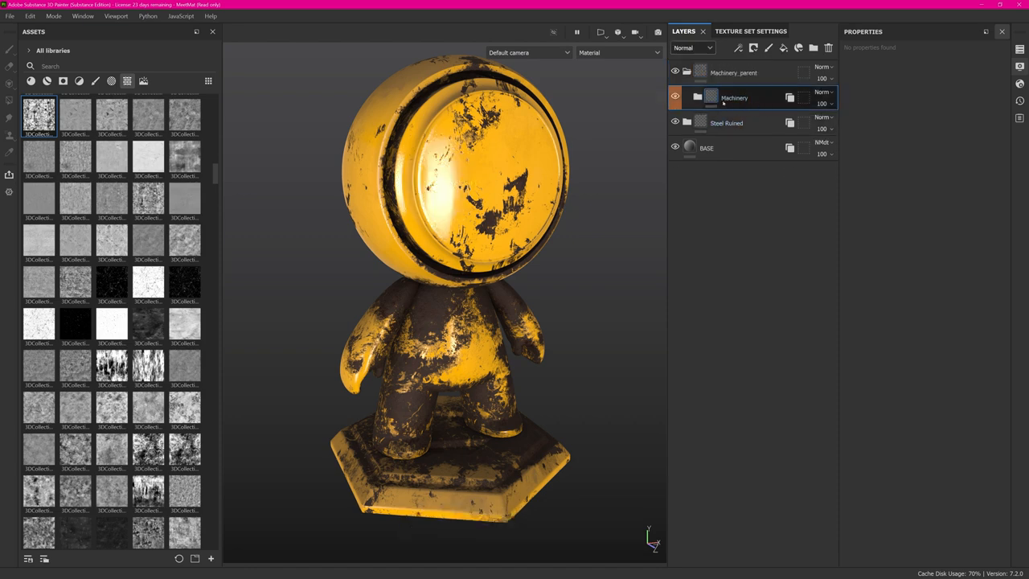
# - Add a black mask to the Machinery_parent folder
pyautogui.click(773, 73)
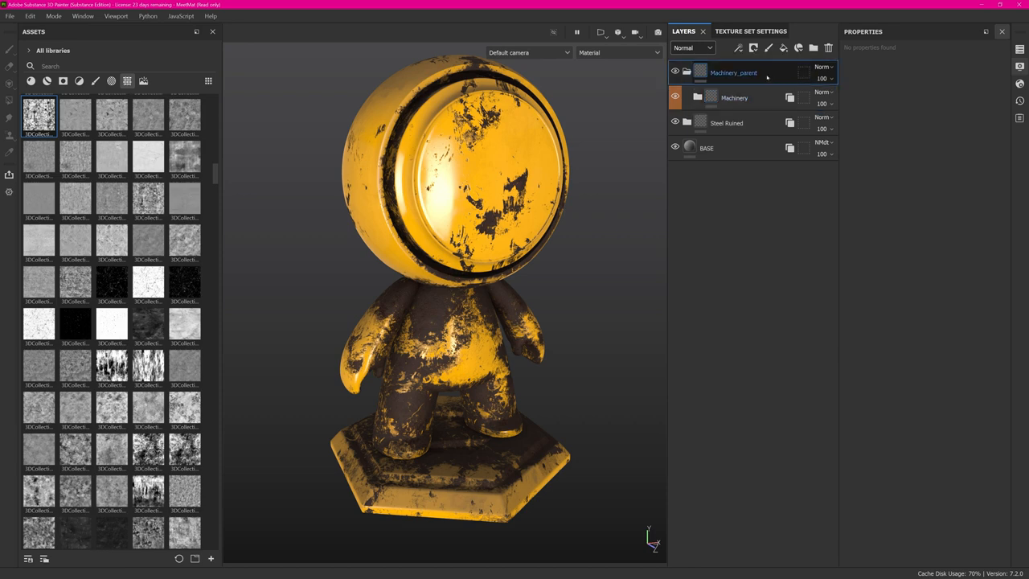
pyautogui.rightClick(766, 78)
pyautogui.click(824, 81)
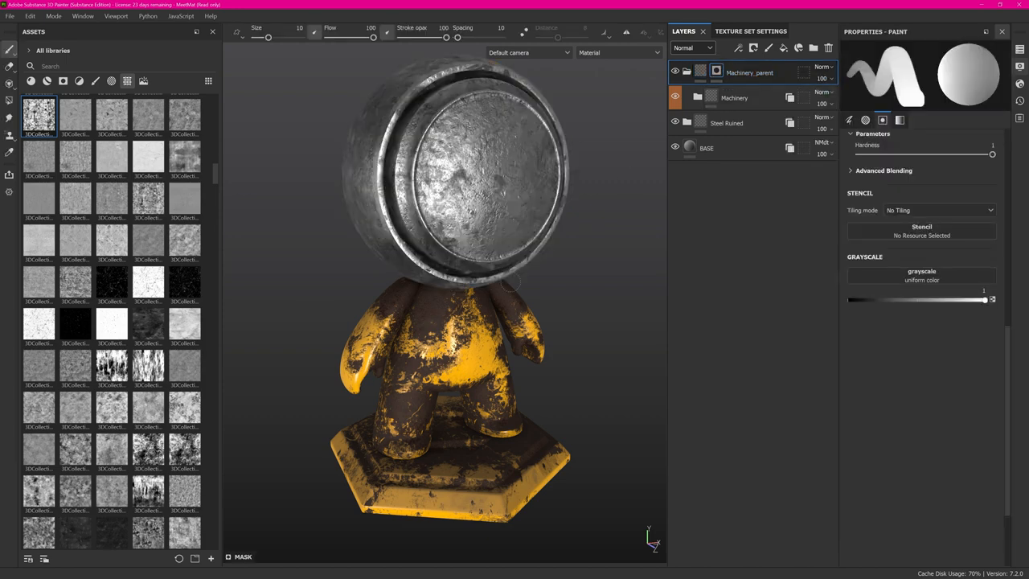
pyautogui.keyDown('alt'); pyautogui.moveTo(537, 259); pyautogui.dragTo(667, 140); pyautogui.keyUp('alt')
# - Apply an Edges Strong smart mask to the Machinery_parent mask
pyautogui.click(46, 81)
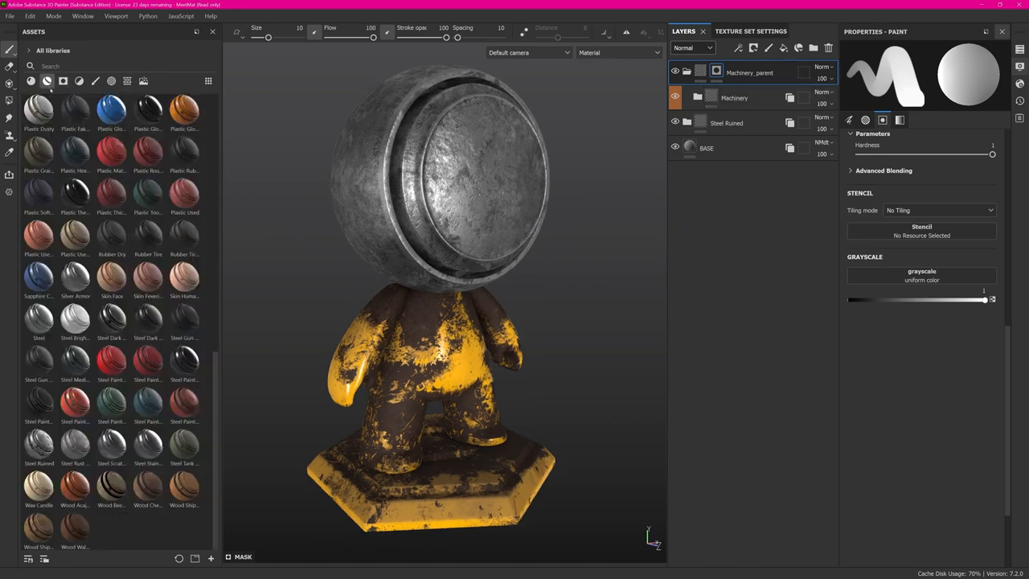
pyautogui.click(62, 81)
pyautogui.moveTo(111, 233)
pyautogui.mouseDown()
pyautogui.moveTo(788, 126)
pyautogui.moveTo(718, 72)
pyautogui.mouseUp()
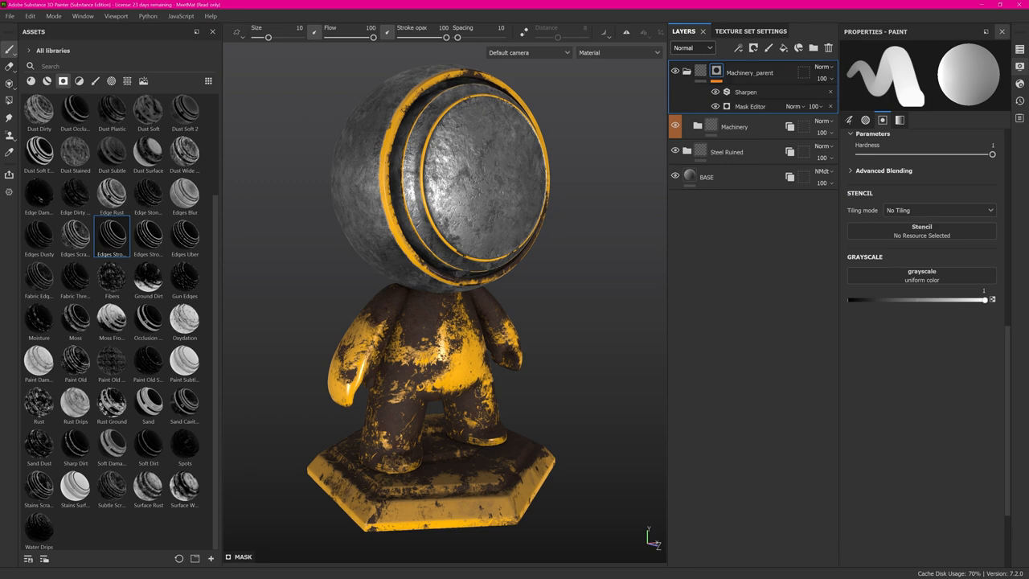
pyautogui.keyDown('alt'); pyautogui.moveTo(390, 189); pyautogui.dragTo(296, 201); pyautogui.keyUp('alt')
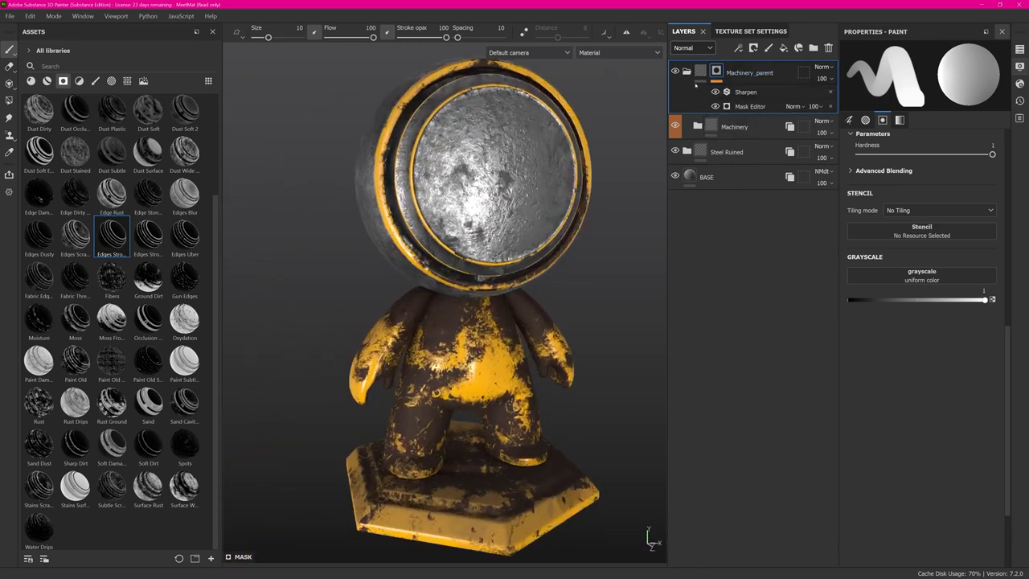
# - Switch to the body's texture set from the viewport and add a black mask to its Machinery instance layer
pyautogui.click(746, 130)
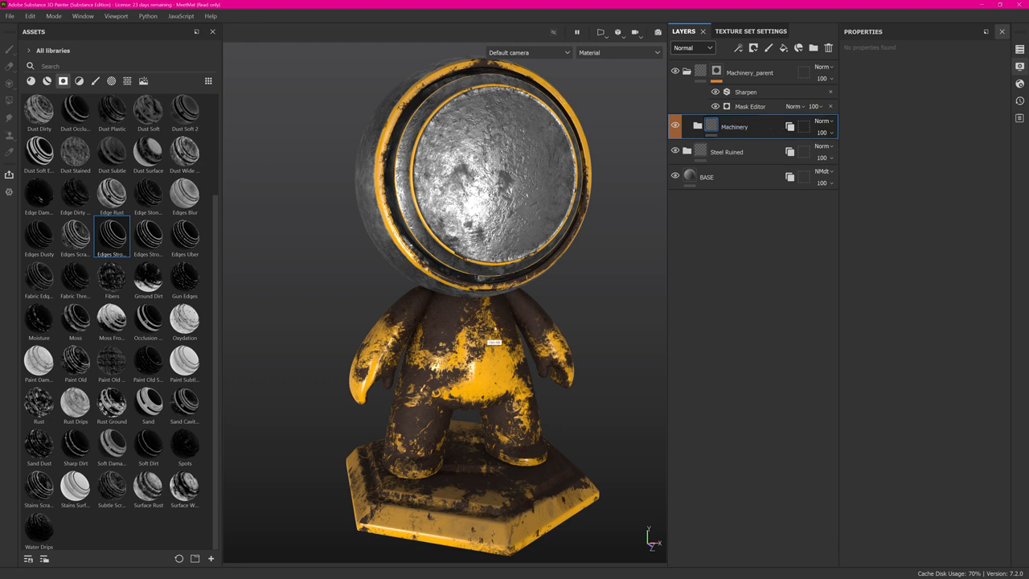
pyautogui.keyDown('ctrl'); pyautogui.keyDown('alt'); pyautogui.rightClick(494, 341); pyautogui.keyUp('alt'); pyautogui.keyUp('ctrl')
pyautogui.keyDown('alt'); pyautogui.moveTo(494, 341); pyautogui.dragTo(450, 265); pyautogui.keyUp('alt')
pyautogui.scroll(2, 482, 265)
pyautogui.keyDown('ctrl'); pyautogui.keyDown('alt'); pyautogui.moveTo(510, 230); pyautogui.dragTo(482, 287); pyautogui.keyUp('alt'); pyautogui.keyUp('ctrl')
pyautogui.click(758, 72)
pyautogui.rightClick(762, 72)
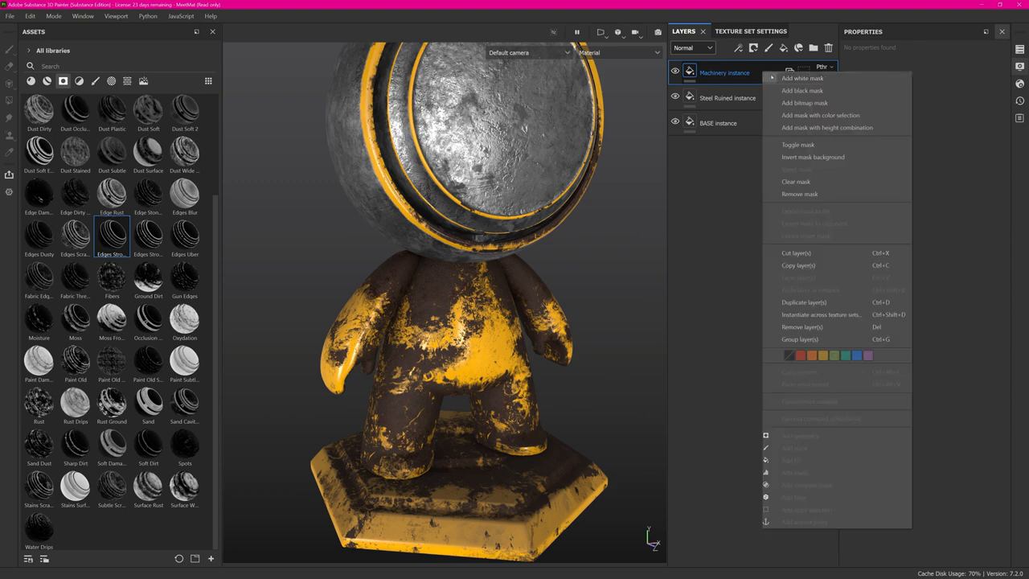
pyautogui.click(779, 91)
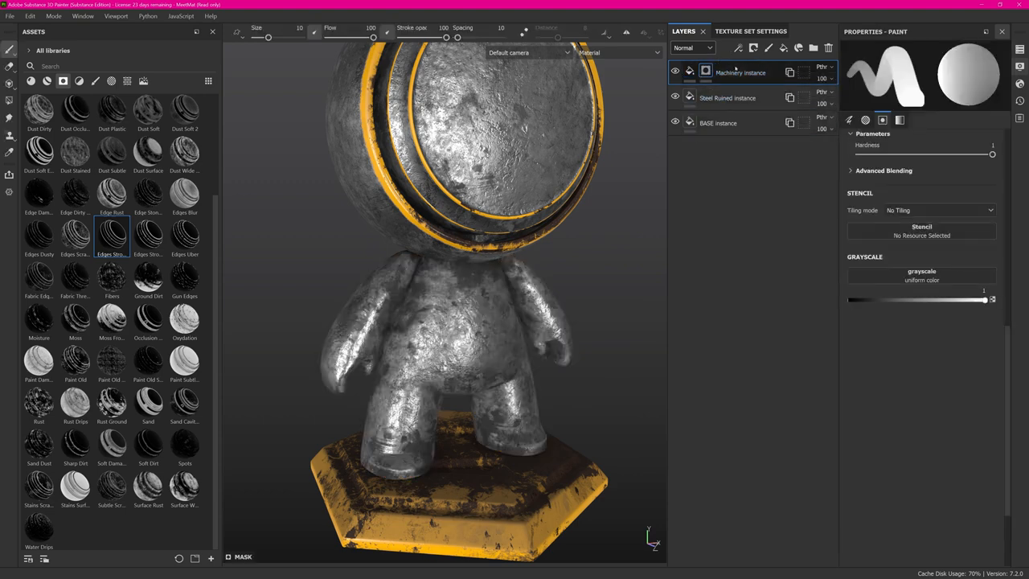
# - Apply the Edges Uber smart mask to the Machinery instance mask on the body
pyautogui.moveTo(184, 234); pyautogui.dragTo(707, 72)
pyautogui.keyDown('alt'); pyautogui.moveTo(356, 376); pyautogui.dragTo(474, 341); pyautogui.keyUp('alt')
pyautogui.scroll(2, 477, 340)
pyautogui.keyDown('alt'); pyautogui.moveTo(477, 340); pyautogui.dragTo(445, 317, button='middle'); pyautogui.keyUp('alt')
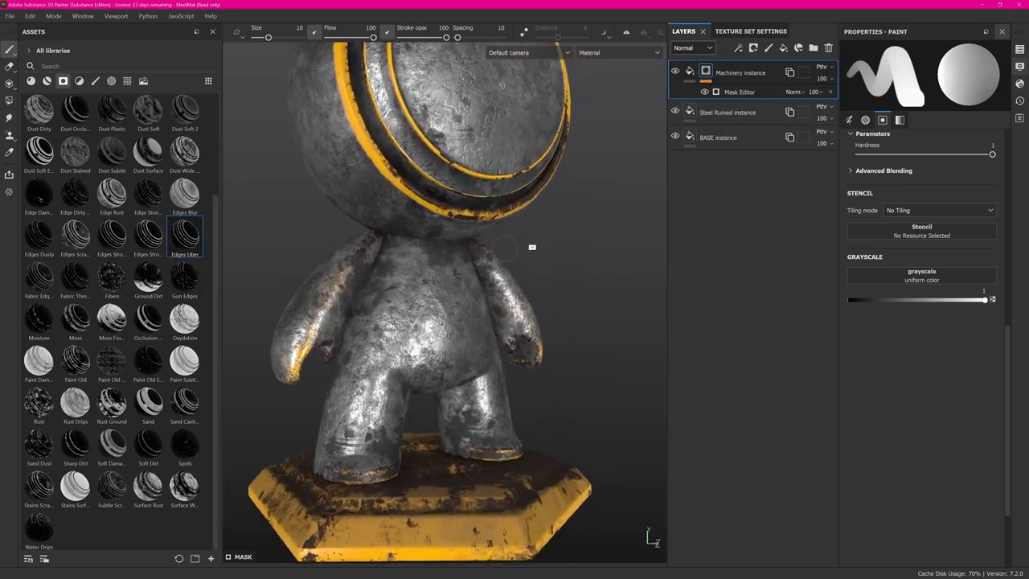
# - In the Machinery instance's Mask Editor, set Global Invert to True and Global Balance to 0.98
pyautogui.click(739, 92)
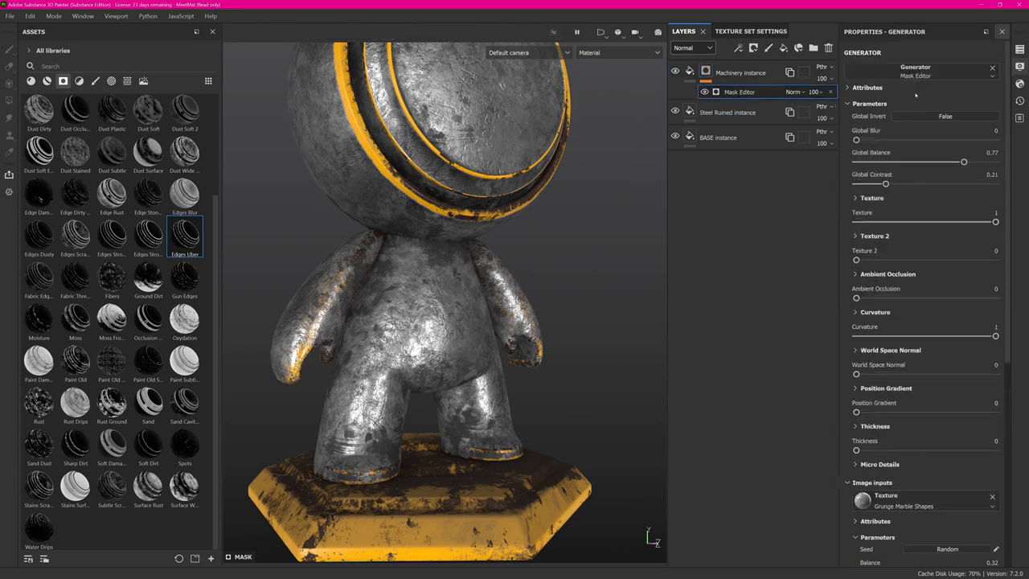
pyautogui.click(950, 117)
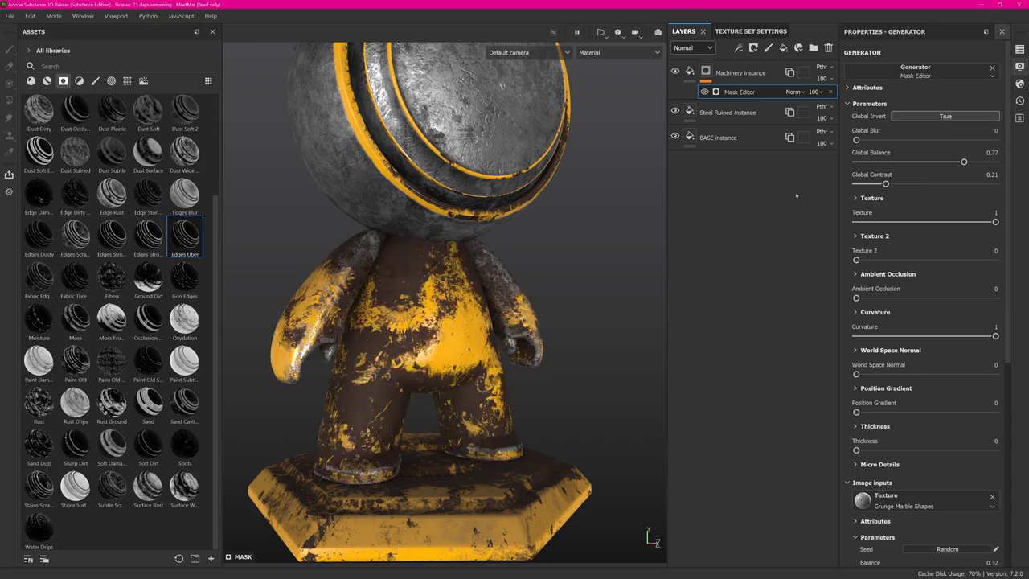
pyautogui.moveTo(963, 163); pyautogui.dragTo(992, 162)
pyautogui.keyDown('alt'); pyautogui.moveTo(470, 225); pyautogui.dragTo(386, 234); pyautogui.keyUp('alt')
pyautogui.scroll(-3, 386, 234)
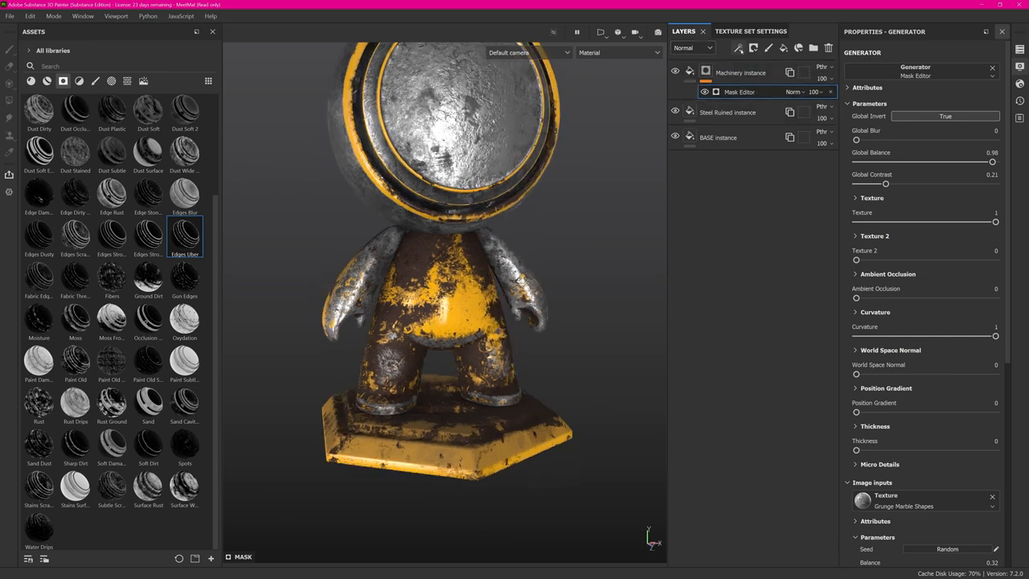
pyautogui.scroll(2, 435, 196)
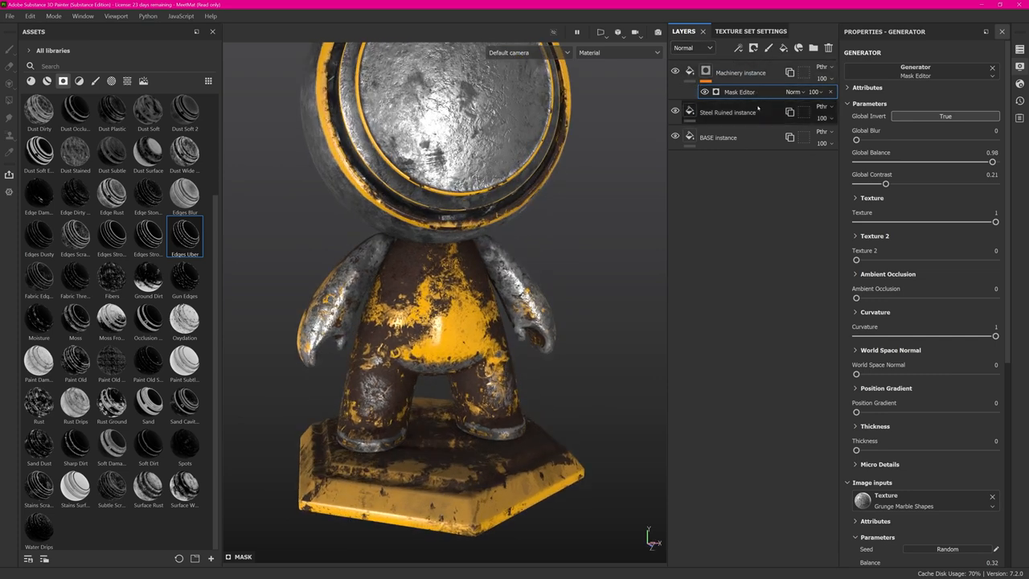
# - Add a Paint effect above the Mask Editor in the Machinery instance mask
pyautogui.click(770, 50)
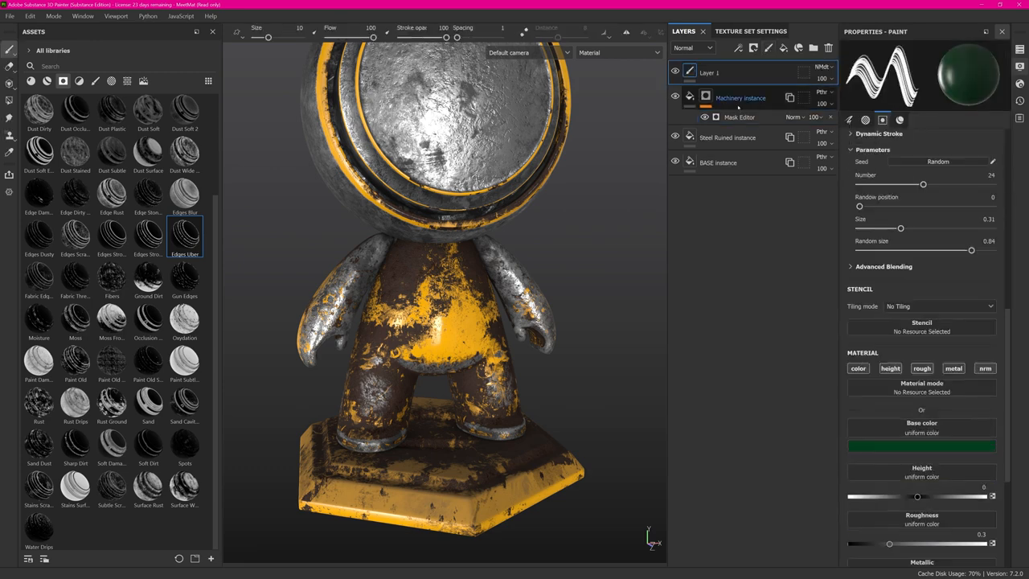
pyautogui.hotkey('ctrl', 'z')
pyautogui.rightClick(731, 92)
pyautogui.click(763, 232)
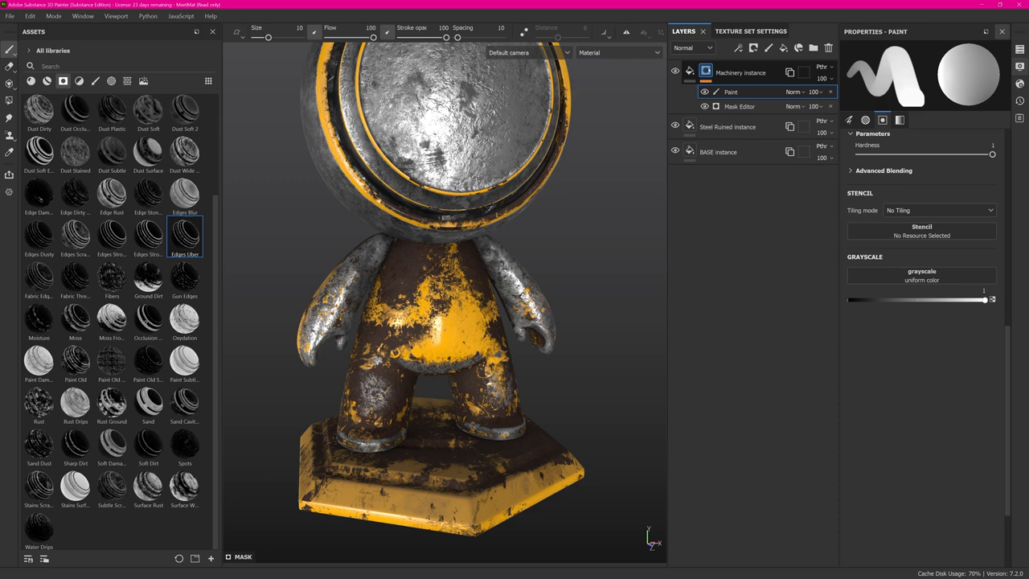
# - Isolate the Machinery instance mask, paint black over the middle of the torso, and return to the material view
pyautogui.keyDown('alt'); pyautogui.click(706, 71); pyautogui.keyUp('alt')
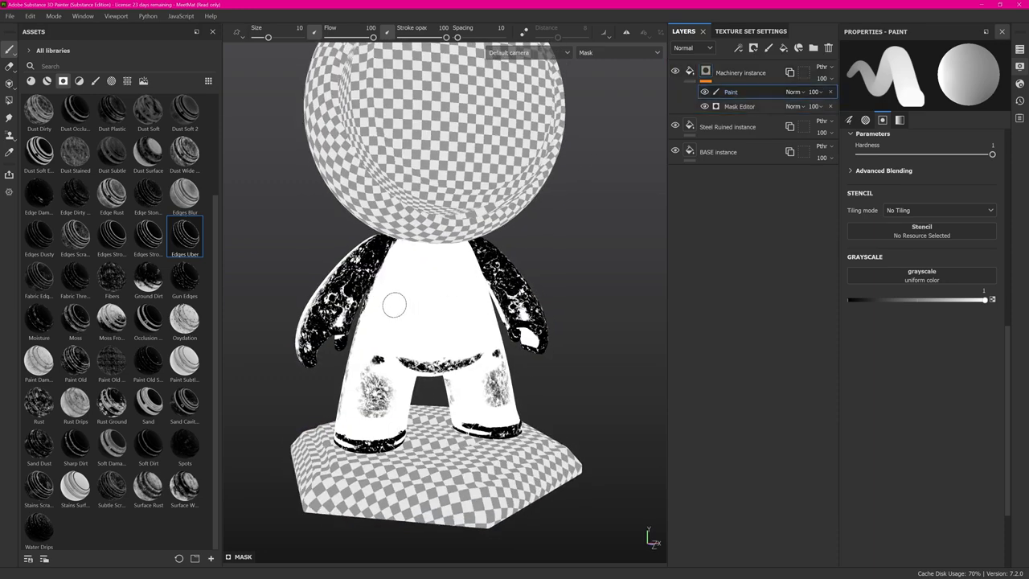
pyautogui.press('x')
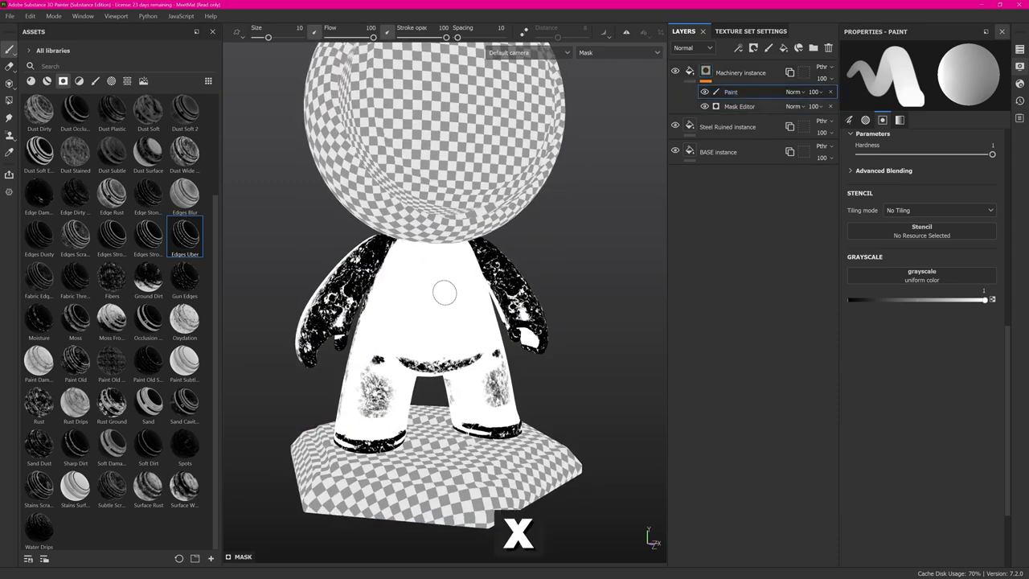
pyautogui.moveTo(442, 269)
pyautogui.mouseDown()
pyautogui.moveTo(406, 293)
pyautogui.moveTo(434, 329)
pyautogui.moveTo(450, 317)
pyautogui.moveTo(474, 332)
pyautogui.moveTo(454, 348)
pyautogui.moveTo(398, 342)
pyautogui.moveTo(406, 265)
pyautogui.mouseUp()
pyautogui.press('m')
pyautogui.keyDown('alt'); pyautogui.moveTo(429, 306); pyautogui.dragTo(474, 213); pyautogui.keyUp('alt')
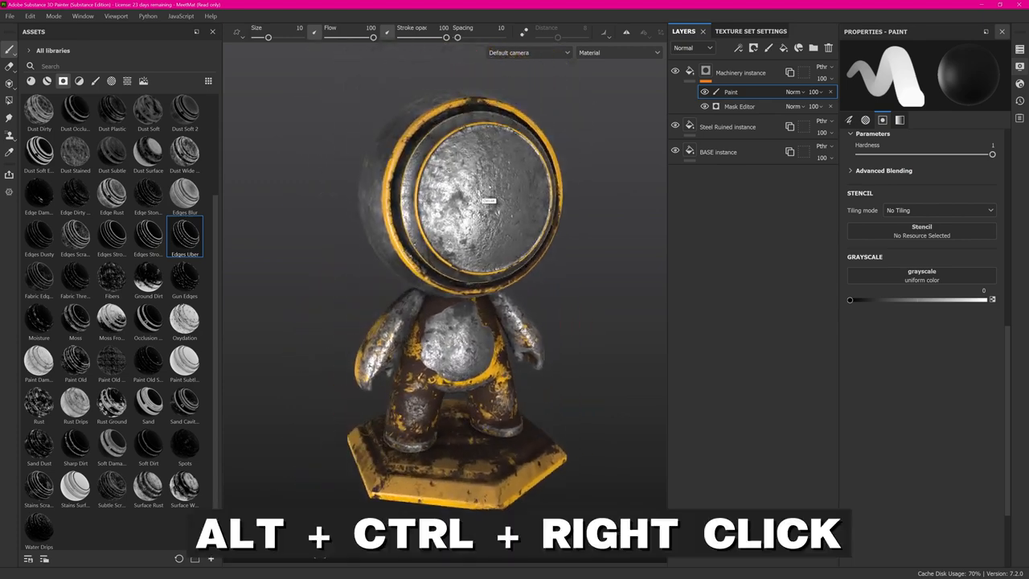
# - Switch to the head's texture set, isolate the Machinery_parent mask, and add a Paint effect above its Sharpen filter
pyautogui.keyDown('ctrl'); pyautogui.keyDown('alt'); pyautogui.rightClick(488, 184); pyautogui.keyUp('alt'); pyautogui.keyUp('ctrl')
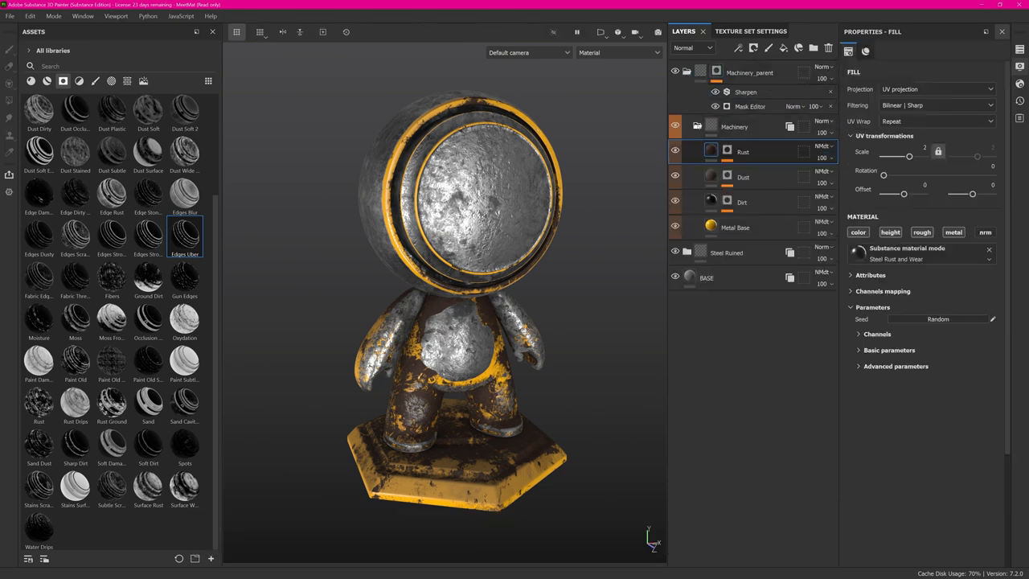
pyautogui.click(716, 72)
pyautogui.keyDown('alt'); pyautogui.click(716, 73); pyautogui.keyUp('alt')
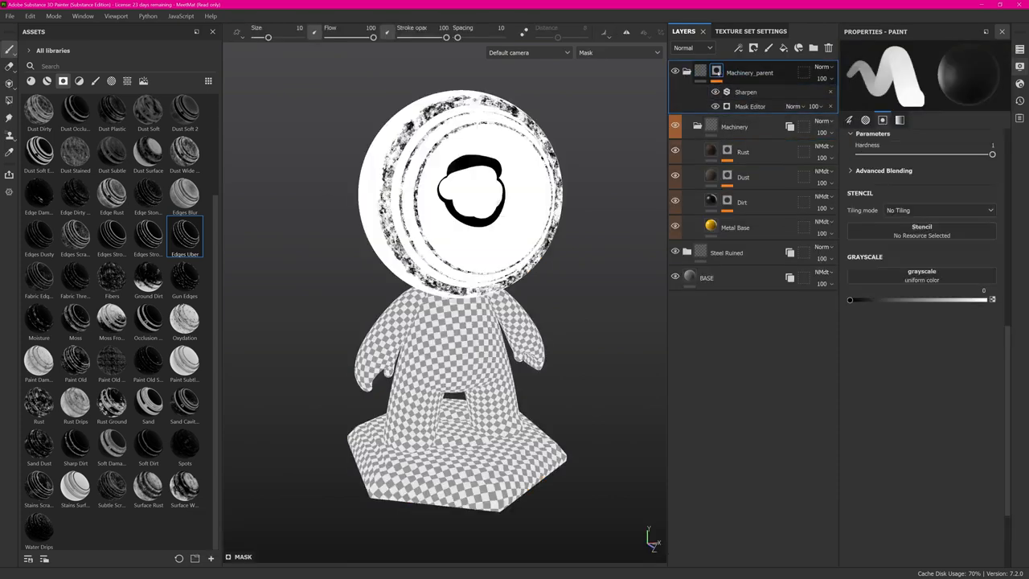
pyautogui.rightClick(760, 92)
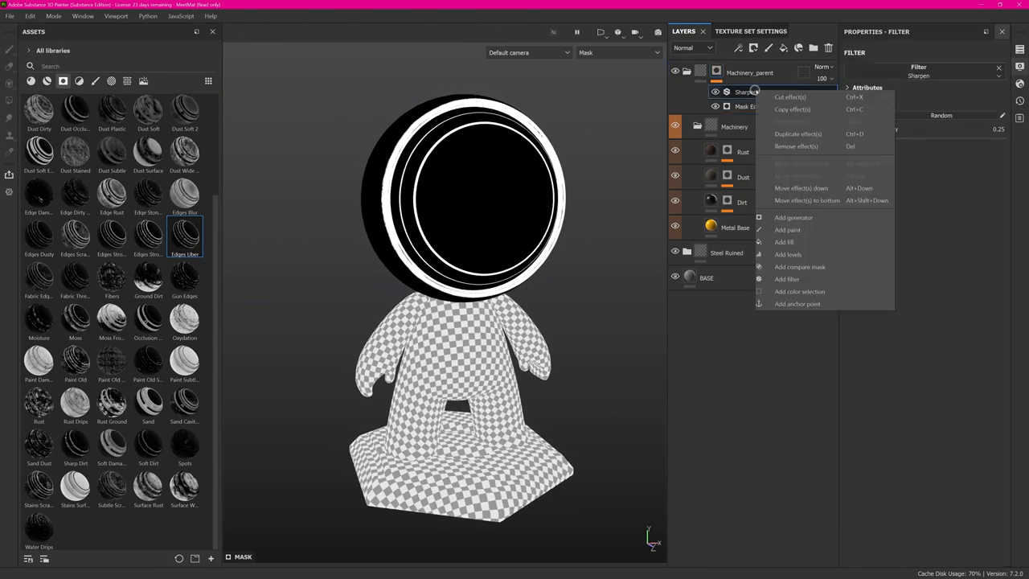
pyautogui.click(800, 230)
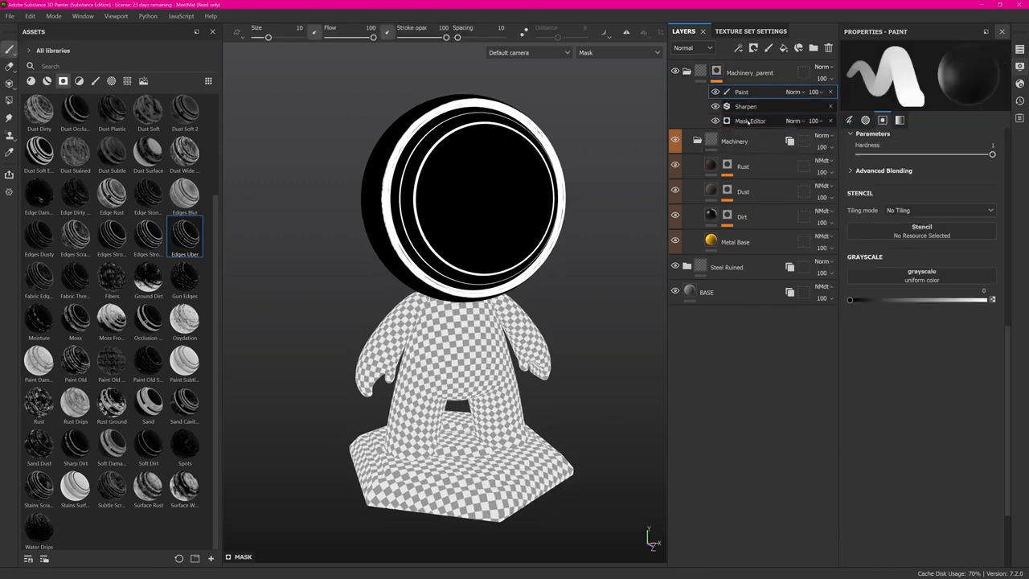
# - Paint white on the head's front disc in the Machinery_parent mask and return to the material view
pyautogui.press('x')
pyautogui.moveTo(497, 166)
pyautogui.mouseDown()
pyautogui.moveTo(465, 176)
pyautogui.moveTo(486, 224)
pyautogui.moveTo(389, 196)
pyautogui.moveTo(629, 195)
pyautogui.moveTo(485, 194)
pyautogui.moveTo(502, 172)
pyautogui.moveTo(519, 237)
pyautogui.moveTo(473, 229)
pyautogui.mouseUp()
pyautogui.press('m')
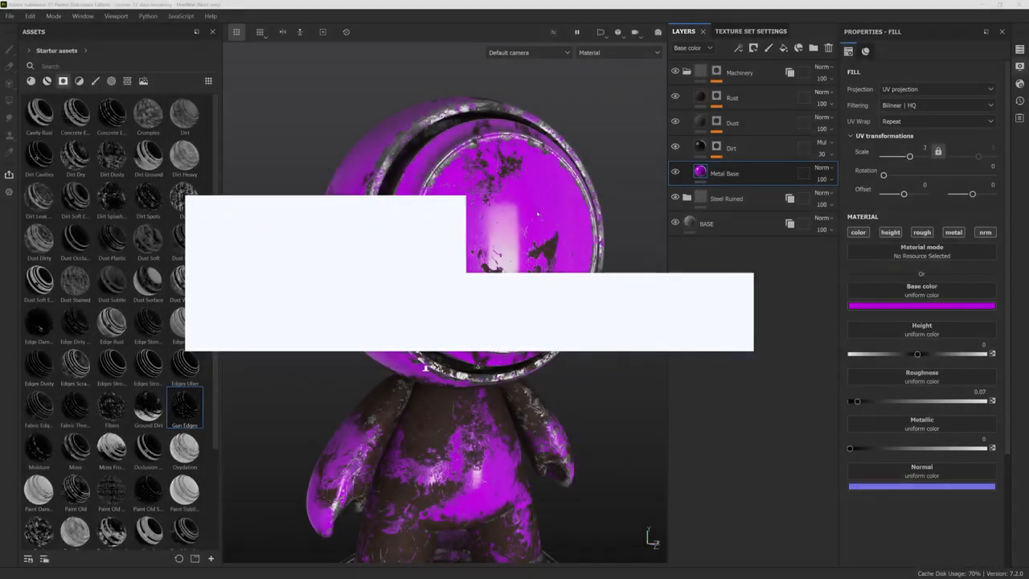
# - Add a paint layer directly above Metal Base in the Machinery folder and name it Extra_Details
pyautogui.keyDown('alt'); pyautogui.moveTo(538, 213); pyautogui.dragTo(493, 225); pyautogui.keyUp('alt')
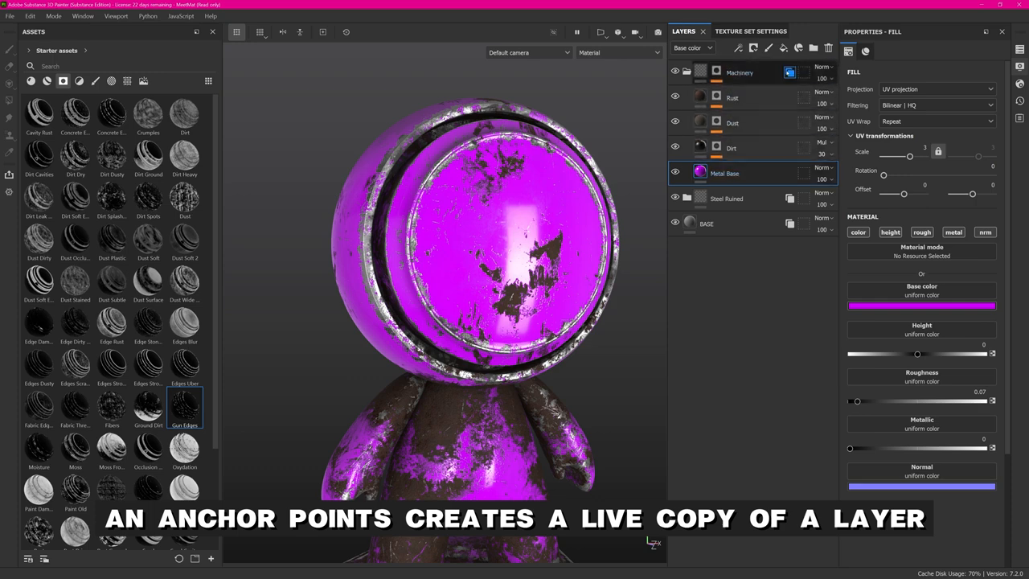
pyautogui.click(768, 48)
pyautogui.doubleClick(724, 181)
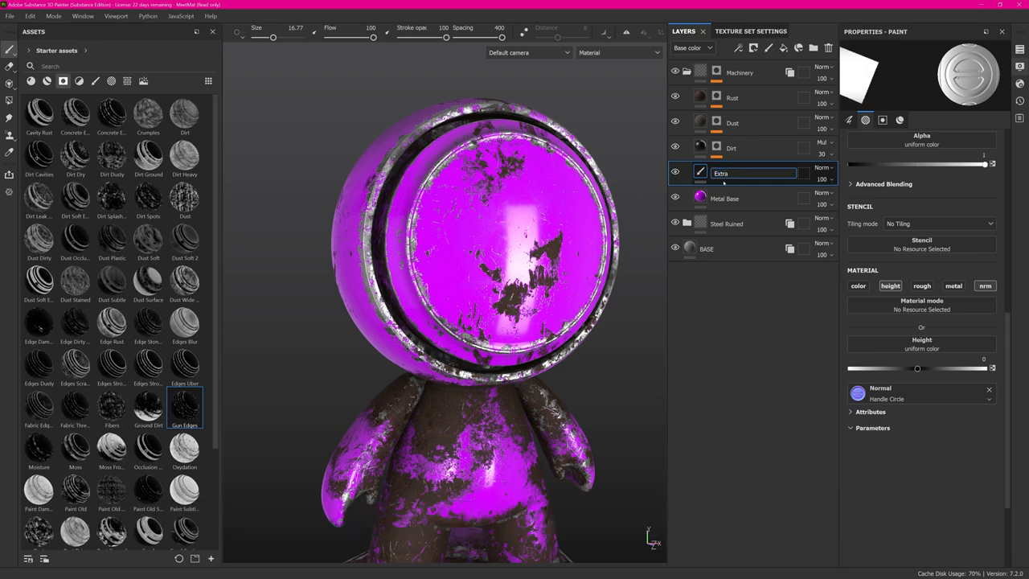
pyautogui.write('ails')
pyautogui.press('Return')
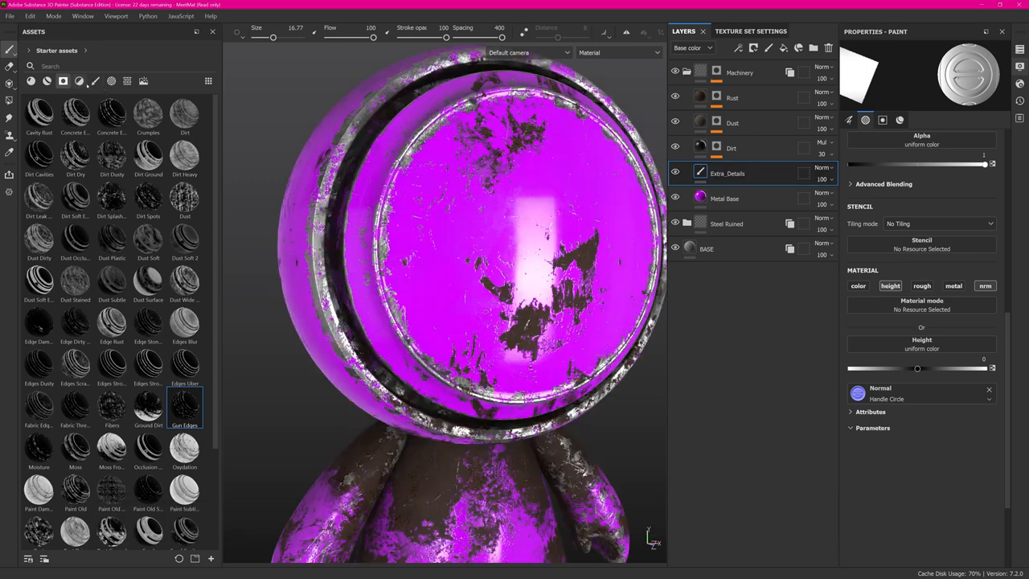
# - Assign the Handle Rectangle hard-surface texture to the paint brush's Normal channel
pyautogui.click(95, 81)
pyautogui.click(127, 81)
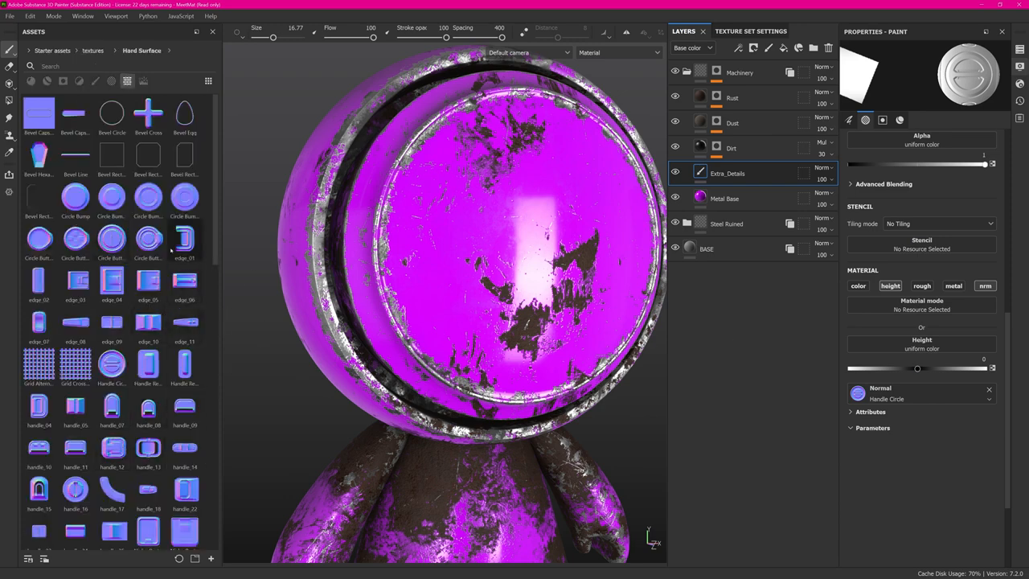
pyautogui.moveTo(148, 363)
pyautogui.mouseDown()
pyautogui.moveTo(944, 396)
pyautogui.moveTo(931, 391)
pyautogui.mouseUp()
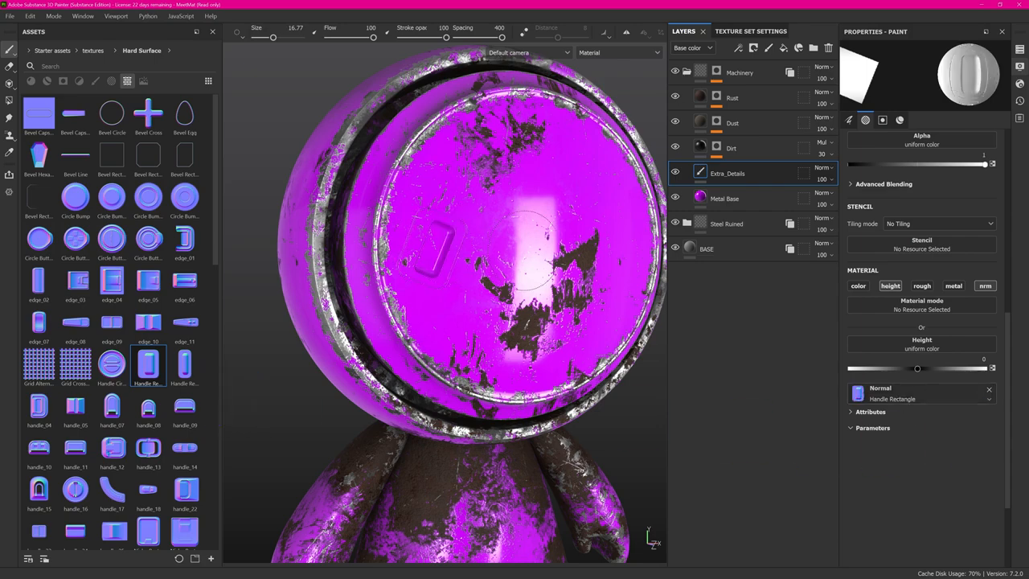
# - Enlarge the brush to size 33.52 and stamp one upright Handle Rectangle detail on the head's front disc
pyautogui.moveTo(455, 255)
pyautogui.keyDown('alt'); pyautogui.mouseDown()
pyautogui.moveTo(470, 265)
pyautogui.moveTo(582, 271)
pyautogui.moveTo(471, 290)
pyautogui.moveTo(593, 225)
pyautogui.mouseUp(); pyautogui.keyUp('alt')
pyautogui.keyDown('alt'); pyautogui.moveTo(447, 240); pyautogui.dragTo(479, 283); pyautogui.keyUp('alt')
pyautogui.moveTo(479, 283)
pyautogui.keyDown('shift'); pyautogui.mouseDown(button='right')
pyautogui.moveTo(459, 298)
pyautogui.moveTo(480, 298)
pyautogui.moveTo(508, 263)
pyautogui.moveTo(496, 280)
pyautogui.mouseUp(button='right'); pyautogui.keyUp('shift')
pyautogui.hotkey('ctrl', 'z')
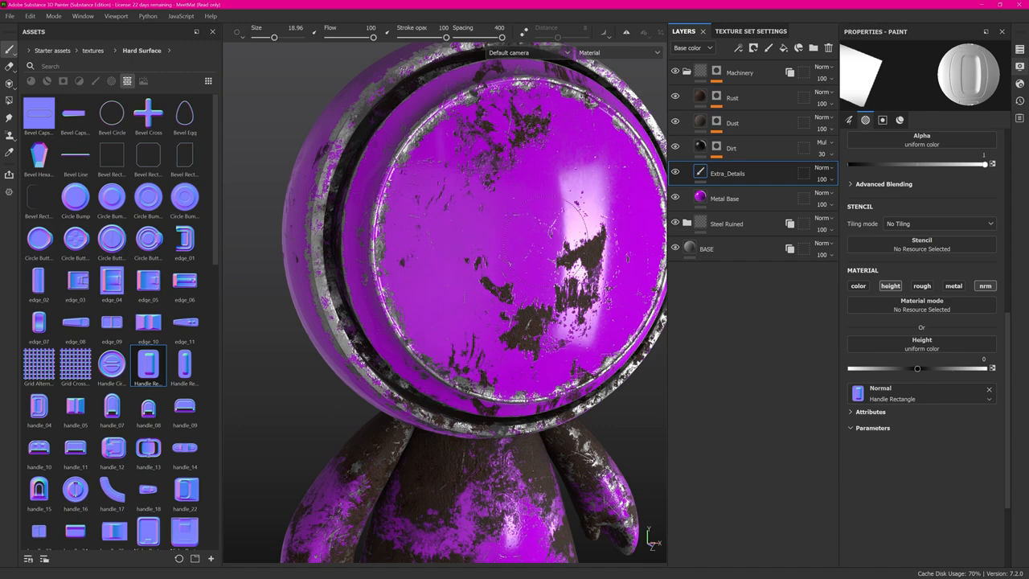
pyautogui.moveTo(523, 247)
pyautogui.keyDown('ctrl'); pyautogui.mouseDown(button='right')
pyautogui.moveTo(533, 238)
pyautogui.moveTo(583, 261)
pyautogui.moveTo(563, 245)
pyautogui.moveTo(514, 241)
pyautogui.moveTo(495, 275)
pyautogui.mouseUp(button='right'); pyautogui.keyUp('ctrl')
pyautogui.keyDown('alt'); pyautogui.moveTo(494, 291); pyautogui.dragTo(494, 233); pyautogui.keyUp('alt')
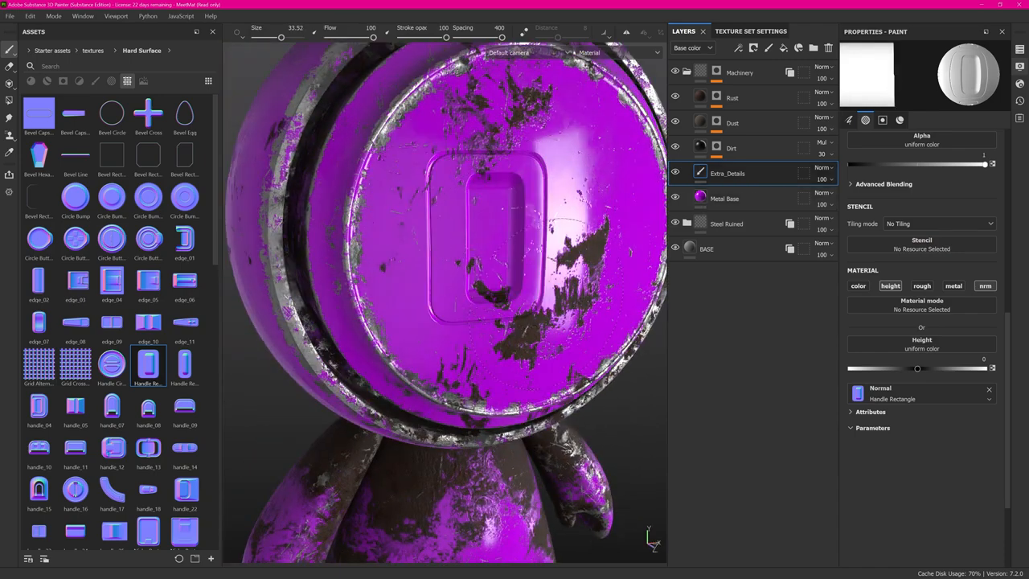
# - Colour-tag the Extra_Details layer red and add an anchor point to it
pyautogui.rightClick(761, 176)
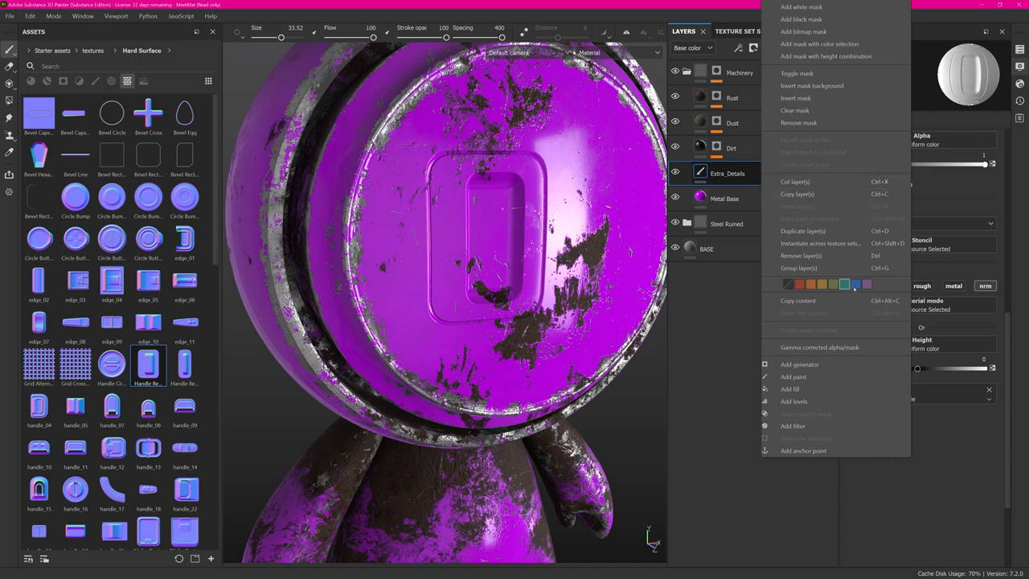
pyautogui.click(800, 284)
pyautogui.rightClick(763, 174)
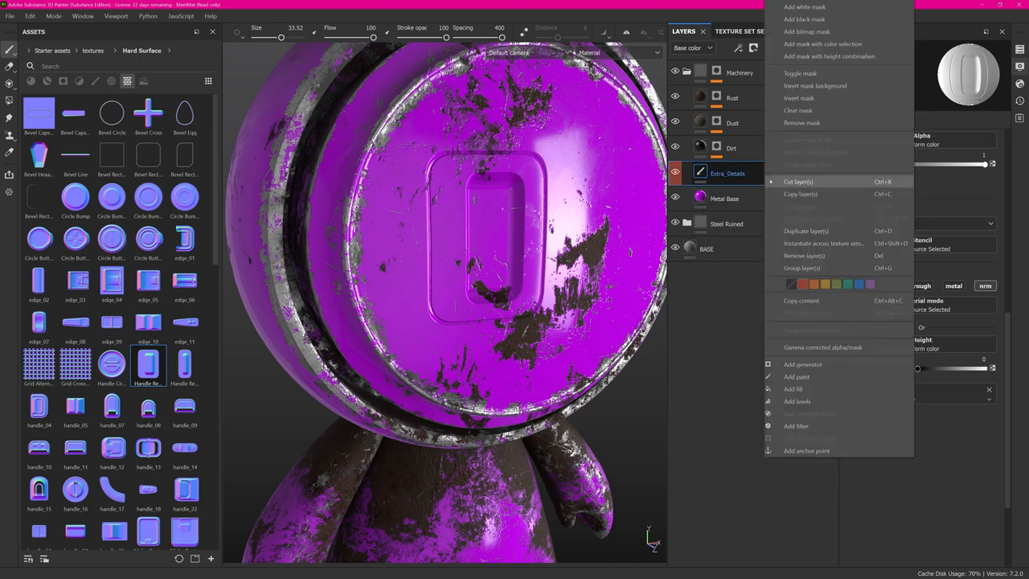
pyautogui.click(806, 451)
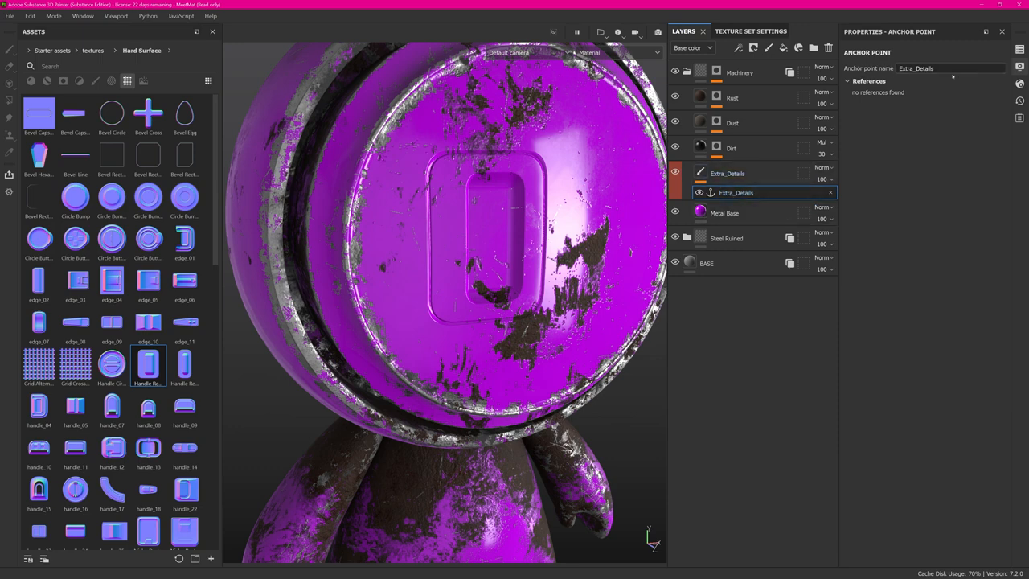
pyautogui.keyDown('alt'); pyautogui.moveTo(551, 226); pyautogui.dragTo(520, 267); pyautogui.keyUp('alt')
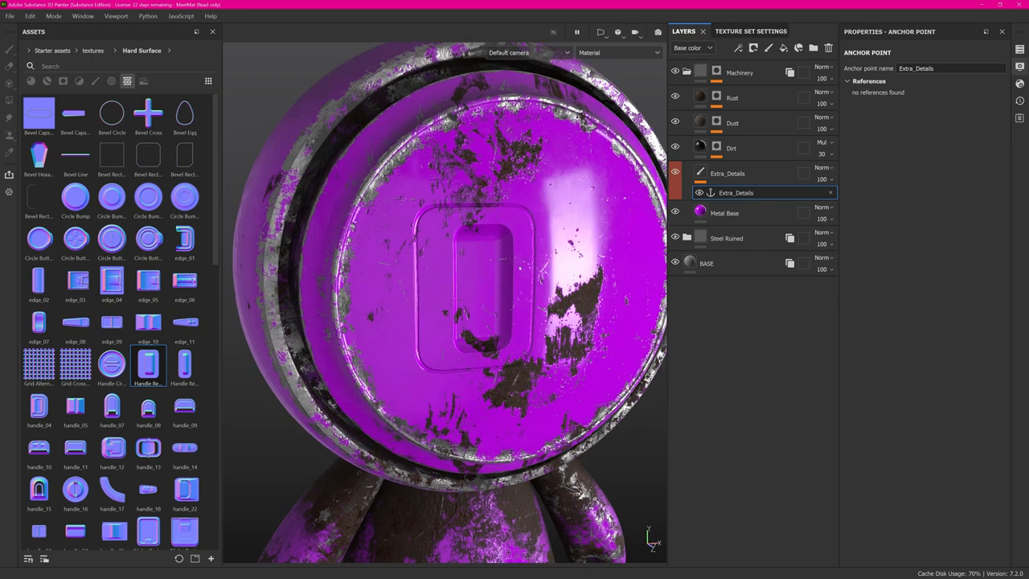
# - Open the Dirt mask's Mask Editor and examine its image inputs down to Micro Normal and Micro Height
pyautogui.click(774, 173)
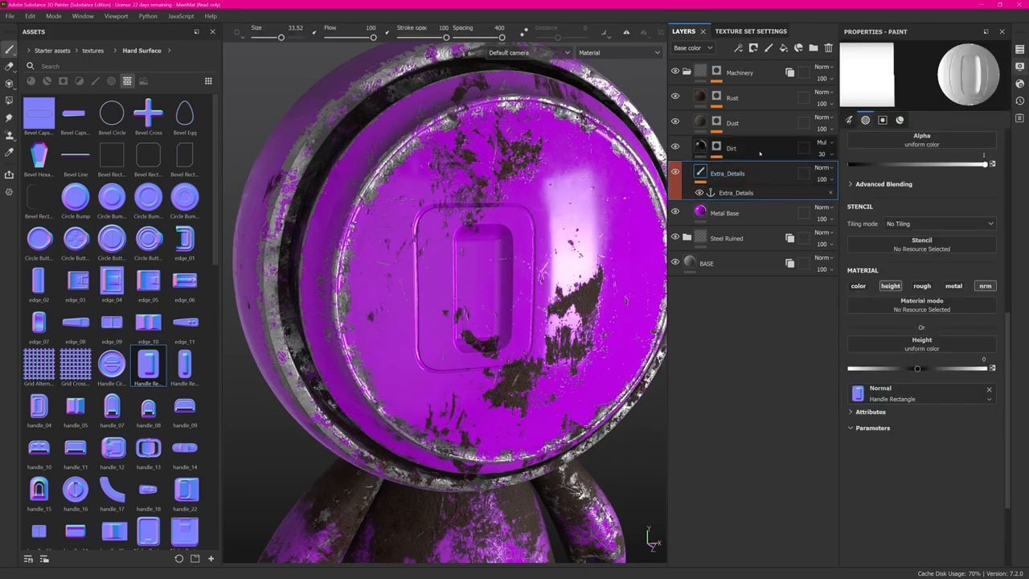
pyautogui.click(716, 146)
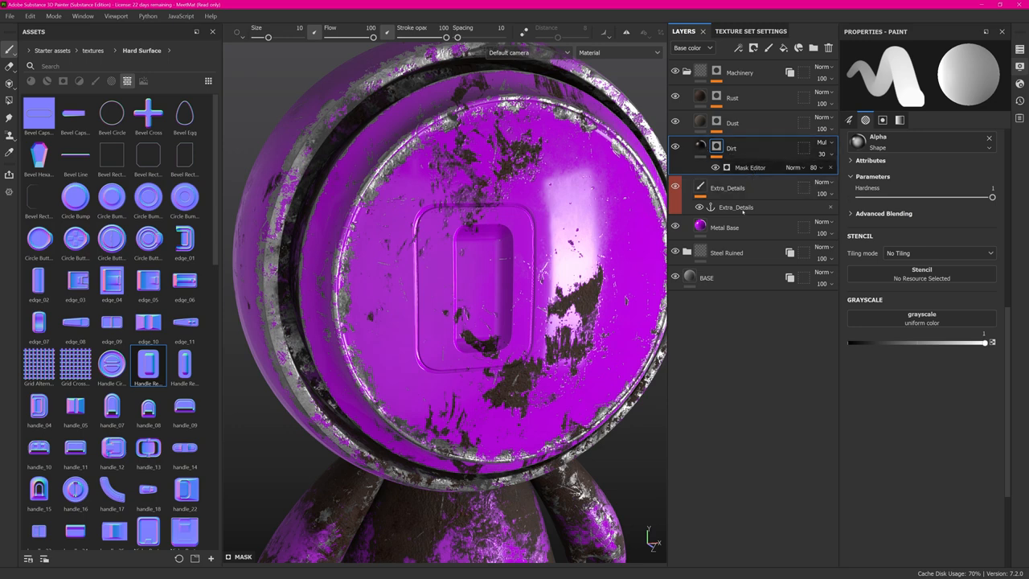
pyautogui.click(748, 167)
pyautogui.moveTo(1010, 248); pyautogui.dragTo(1012, 527)
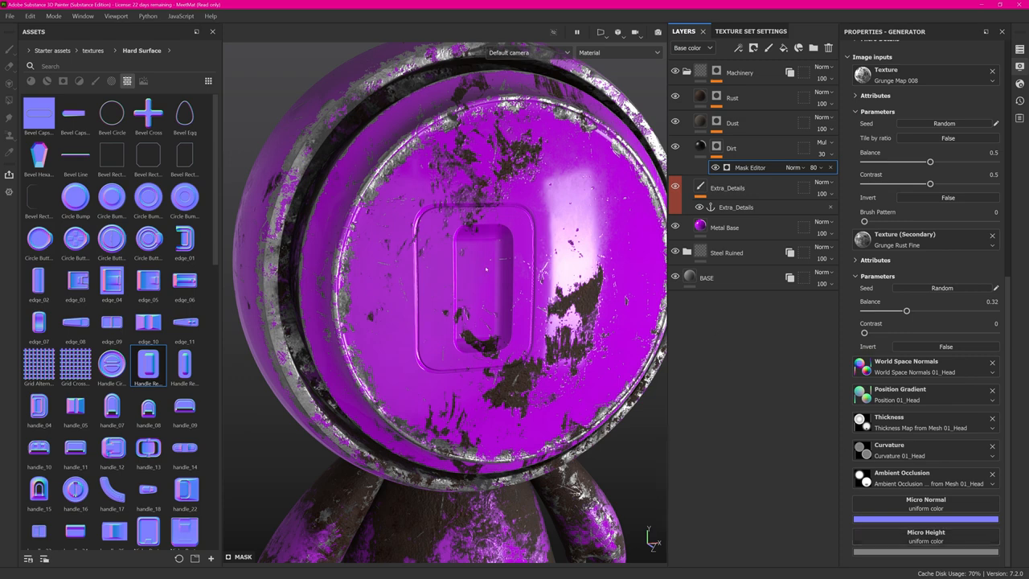
# - Turn off the height channel for painting on Extra_Details and reopen the Dirt mask's Mask Editor settings
pyautogui.click(728, 187)
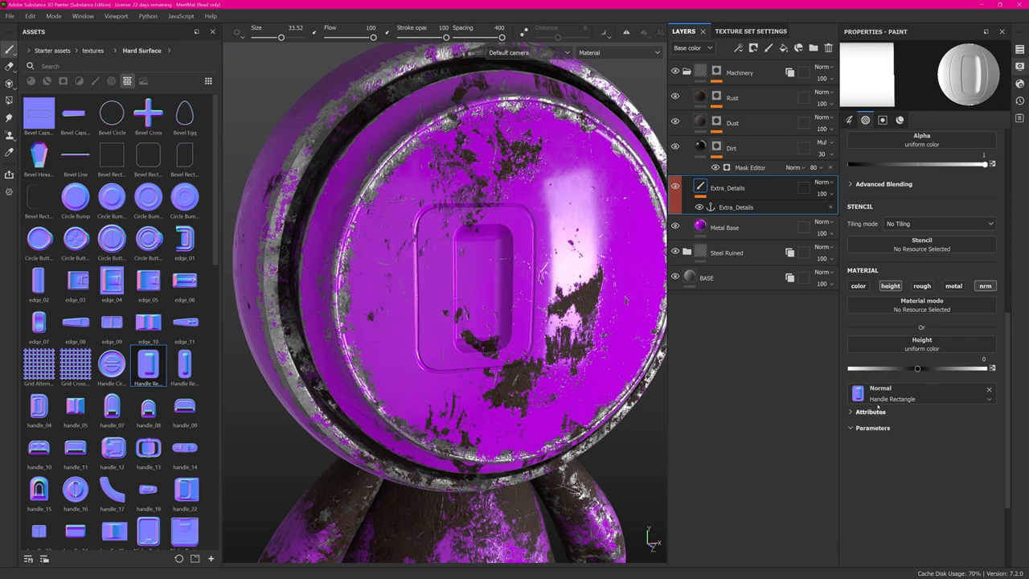
pyautogui.click(890, 285)
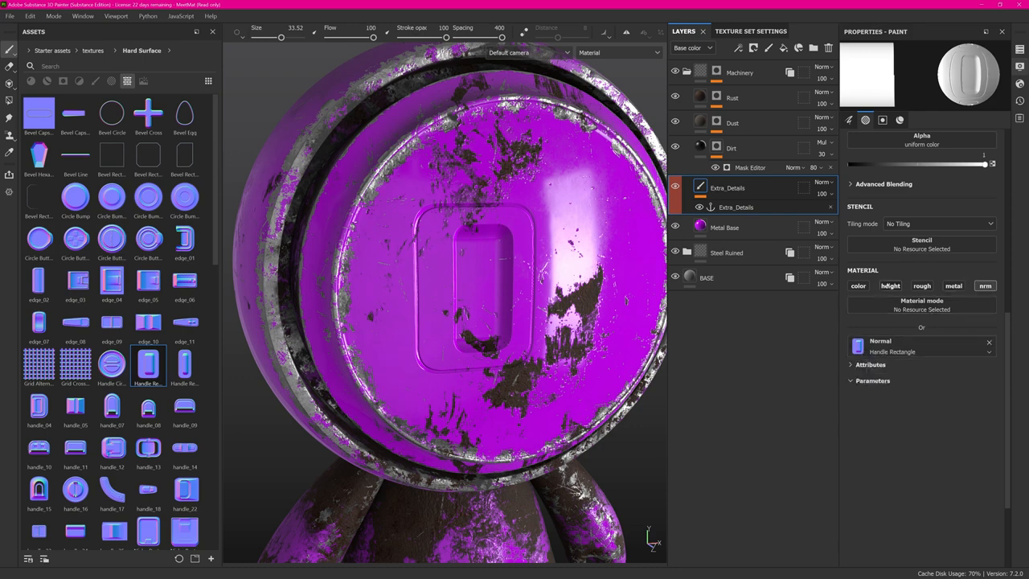
pyautogui.click(750, 167)
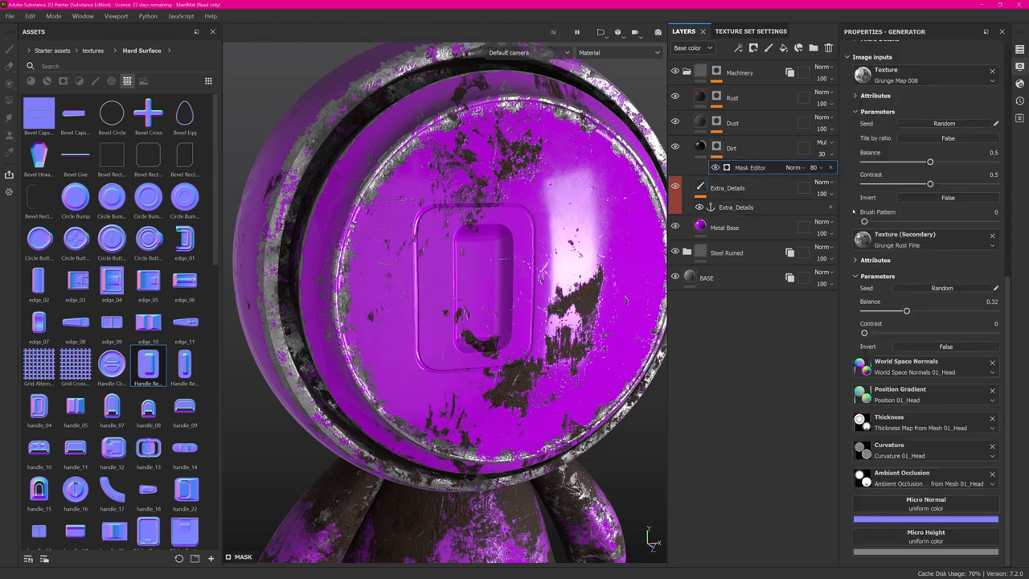
# - Assign the Extra_Details anchor point to the Dirt mask's Micro Normal input and set its referenced channel to Normal
pyautogui.click(926, 504)
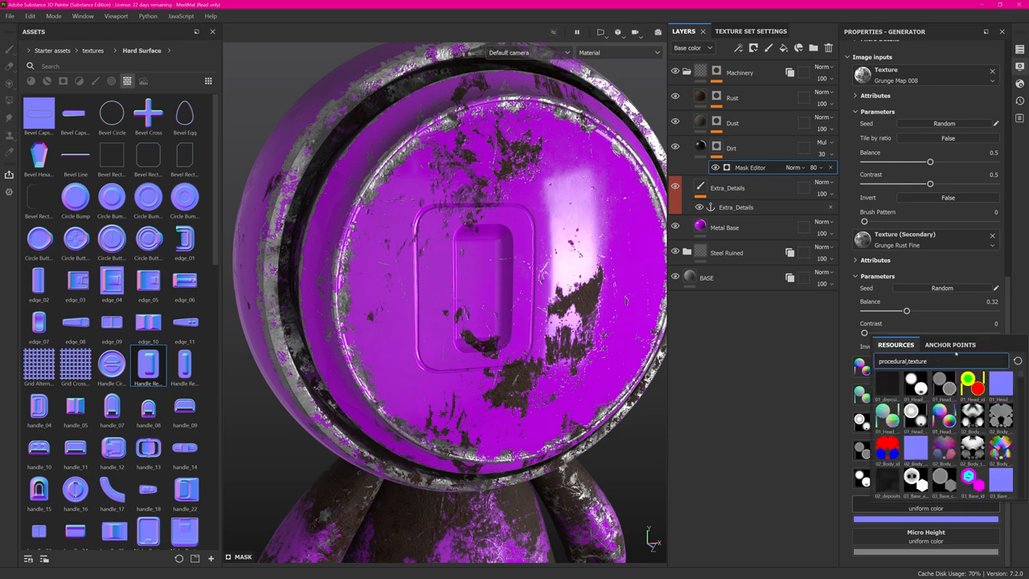
pyautogui.click(950, 345)
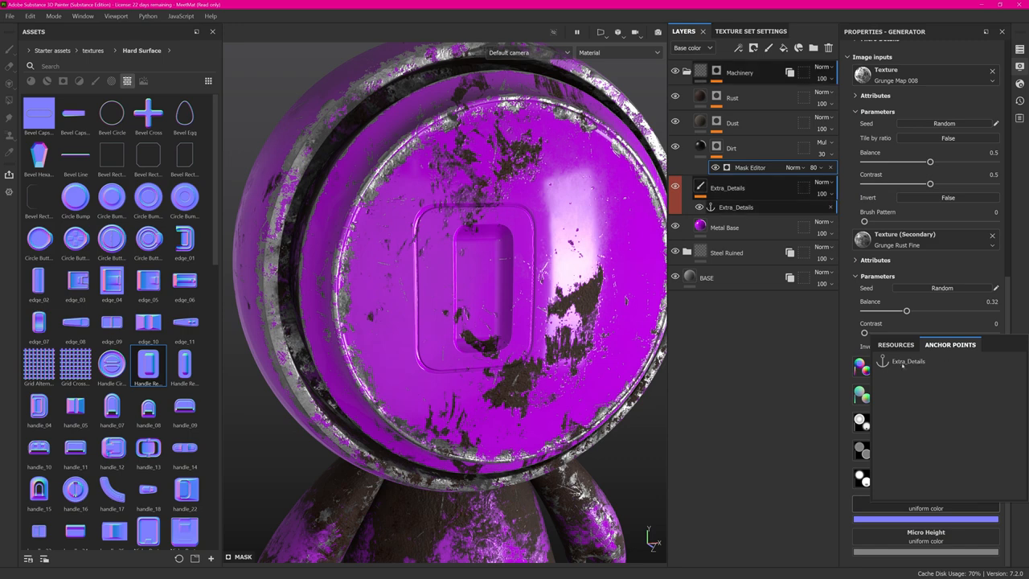
pyautogui.click(902, 363)
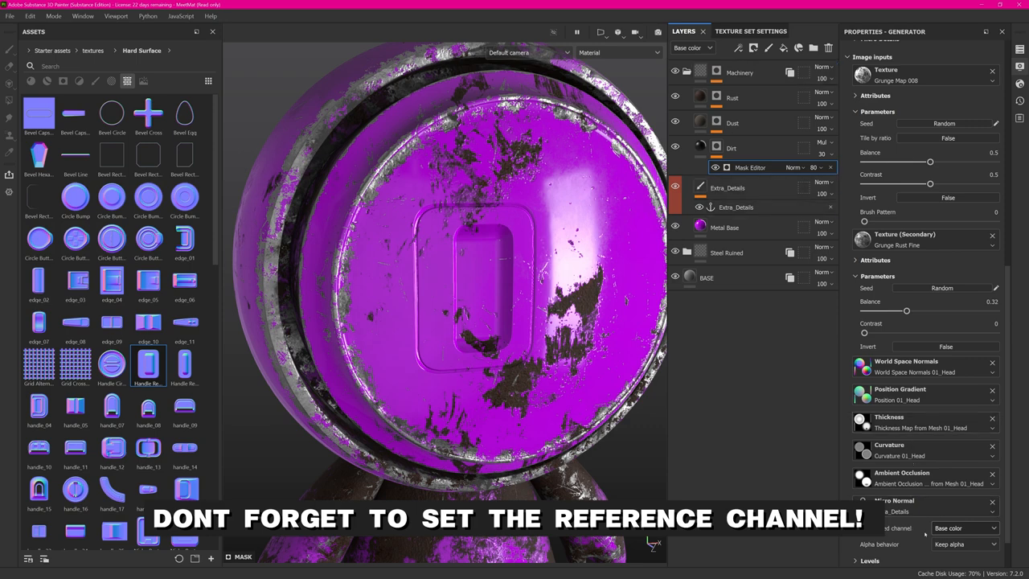
pyautogui.click(949, 529)
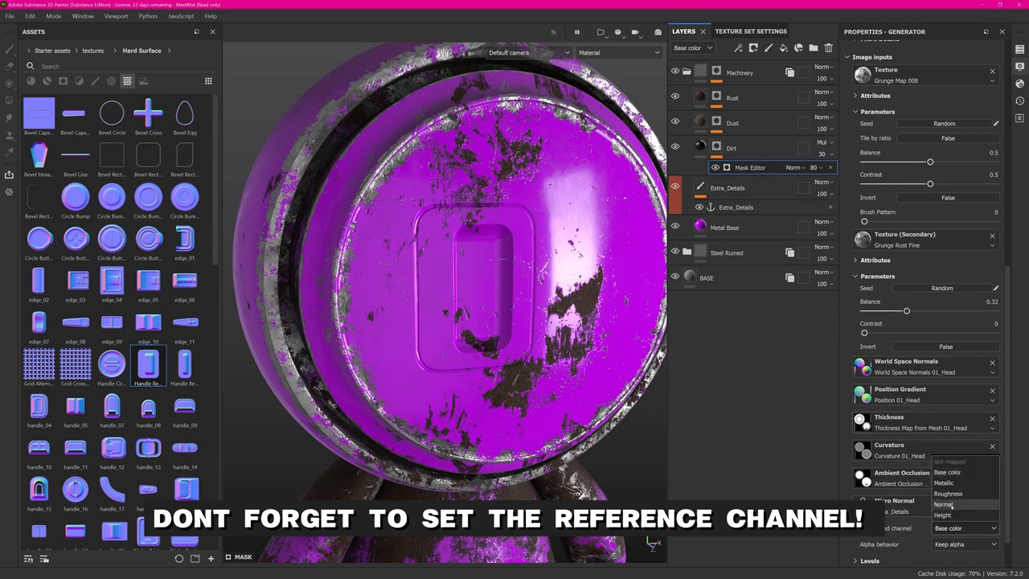
pyautogui.click(946, 504)
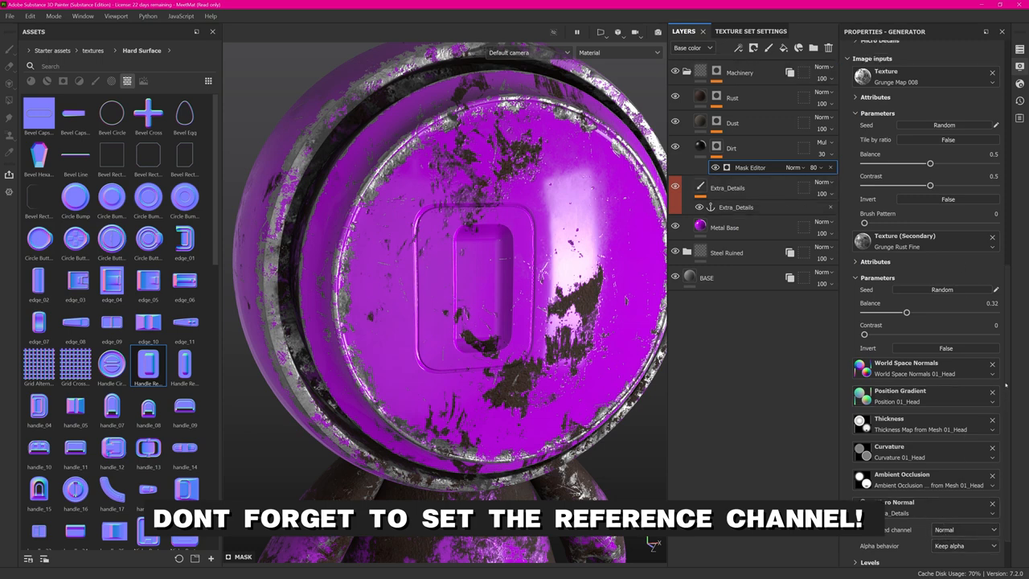
# - Enable Micro Normal in the micro details of the Dirt layer's Mask Editor
pyautogui.scroll(5, 997, 392)
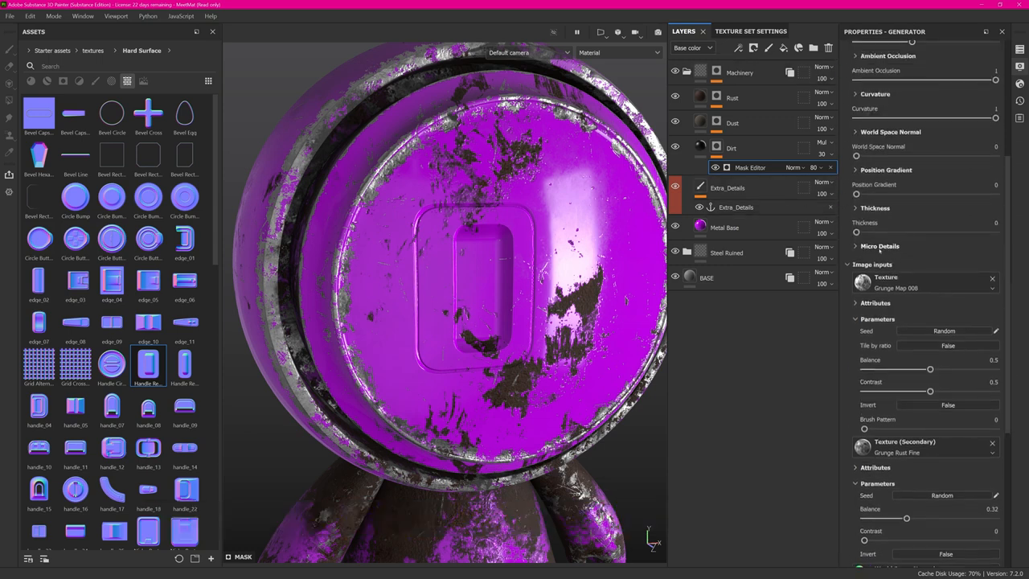
pyautogui.click(880, 246)
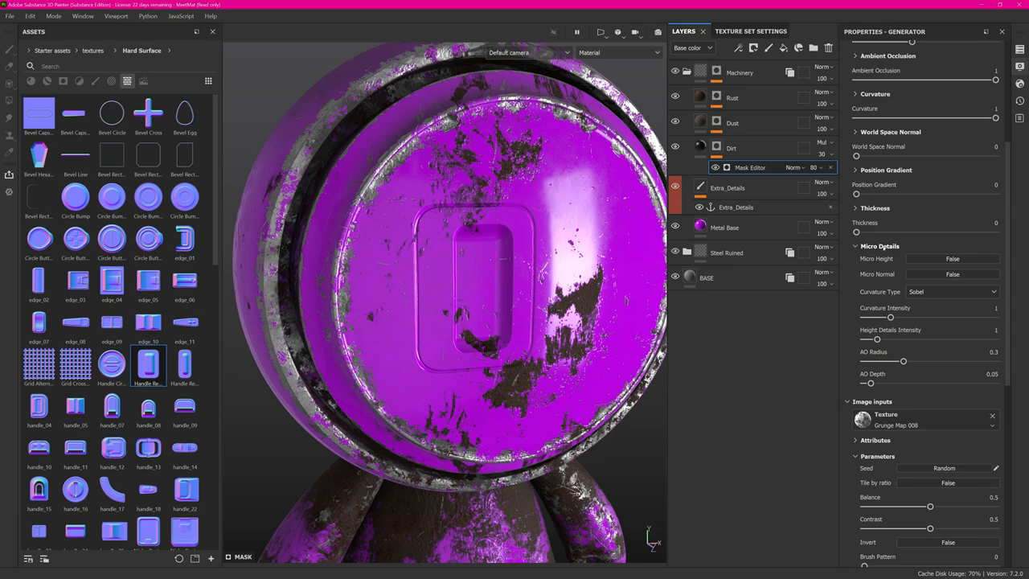
pyautogui.click(953, 274)
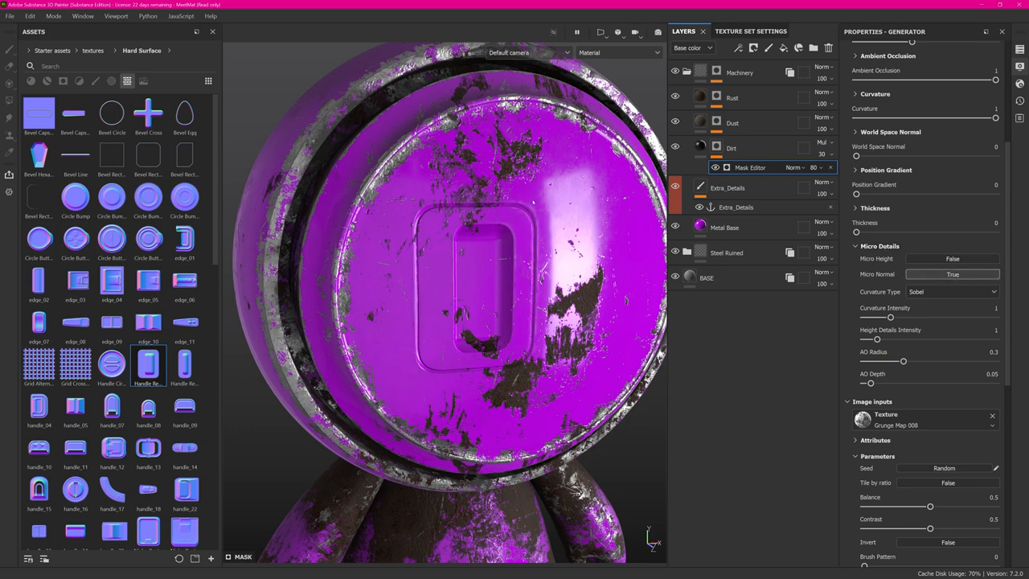
pyautogui.click(952, 274)
pyautogui.click(939, 275)
pyautogui.moveTo(972, 373); pyautogui.dragTo(937, 361)
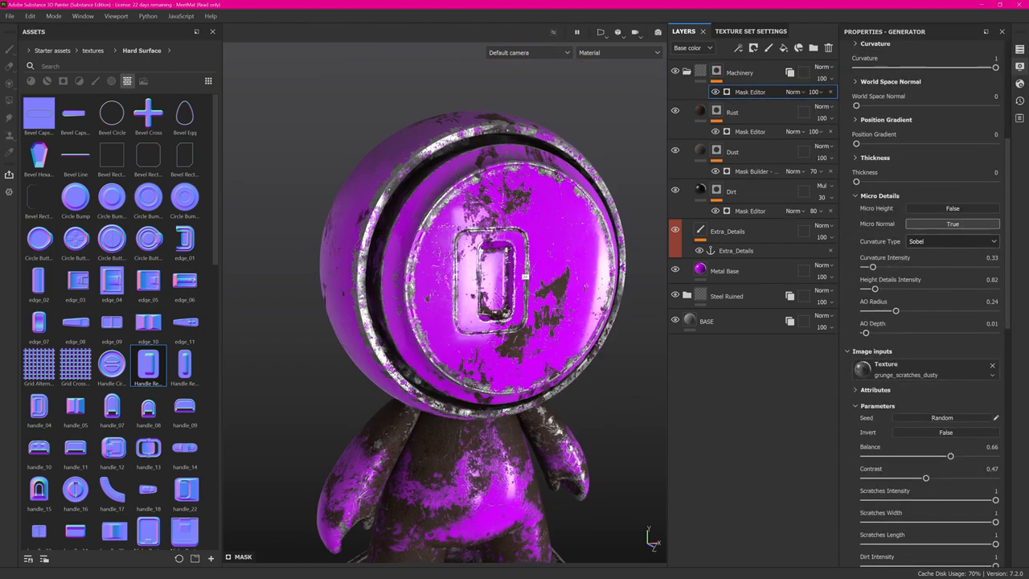
pyautogui.keyDown('shift'); pyautogui.moveTo(525, 261); pyautogui.dragTo(520, 310, button='right'); pyautogui.keyUp('shift')
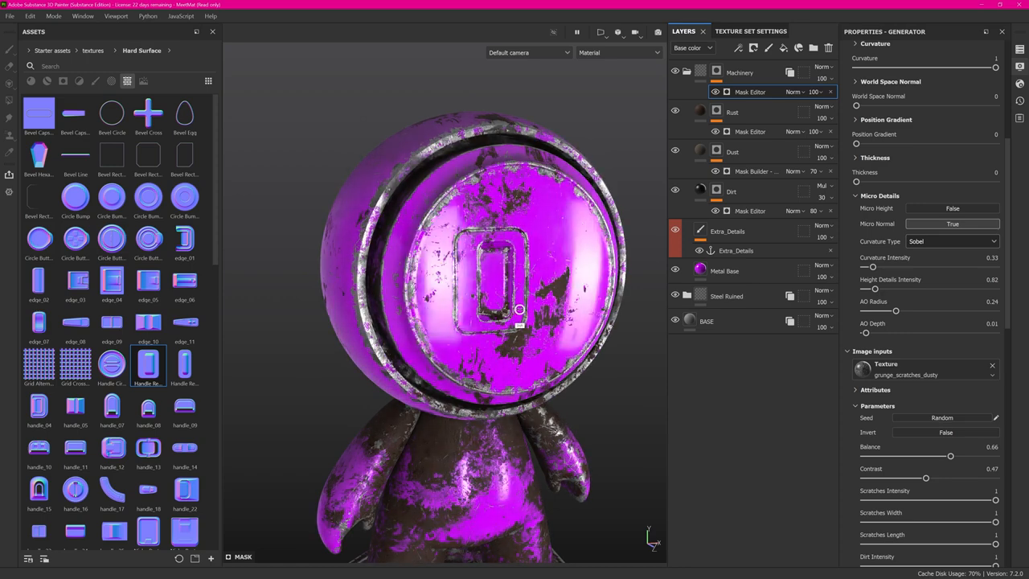
# - In the Rust layer's Mask Editor, set the micro details' AO Radius to 0.56 and AO Depth to 0.27
pyautogui.click(756, 133)
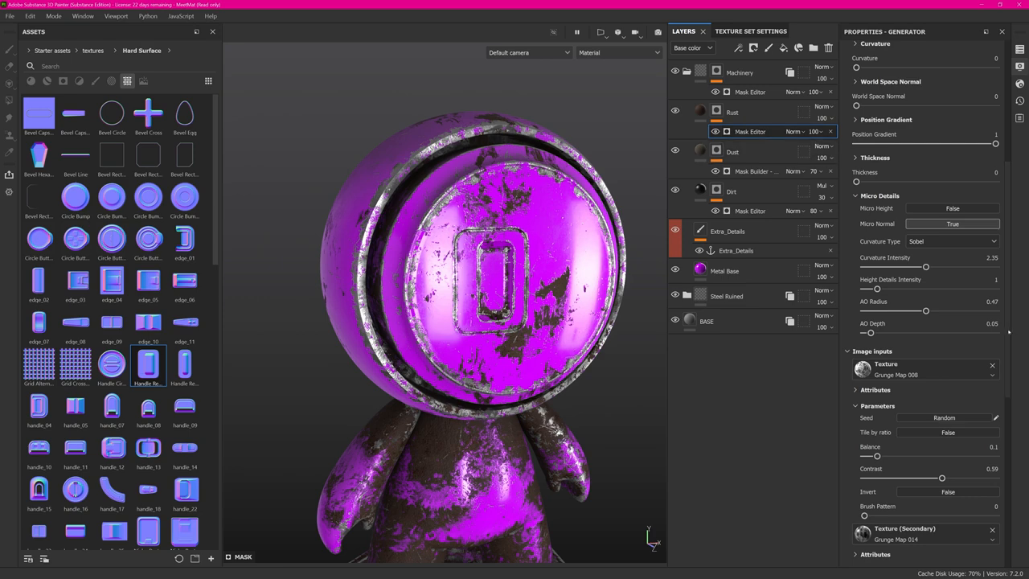
pyautogui.scroll(-2, 1013, 383)
pyautogui.scroll(4, 1013, 383)
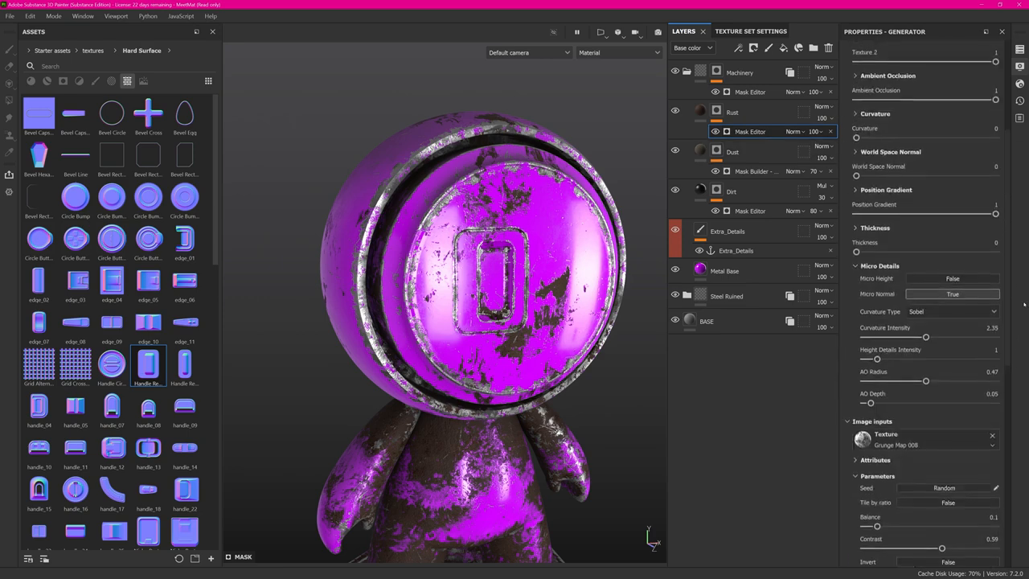
pyautogui.scroll(-1, 994, 317)
pyautogui.moveTo(892, 338); pyautogui.dragTo(946, 341)
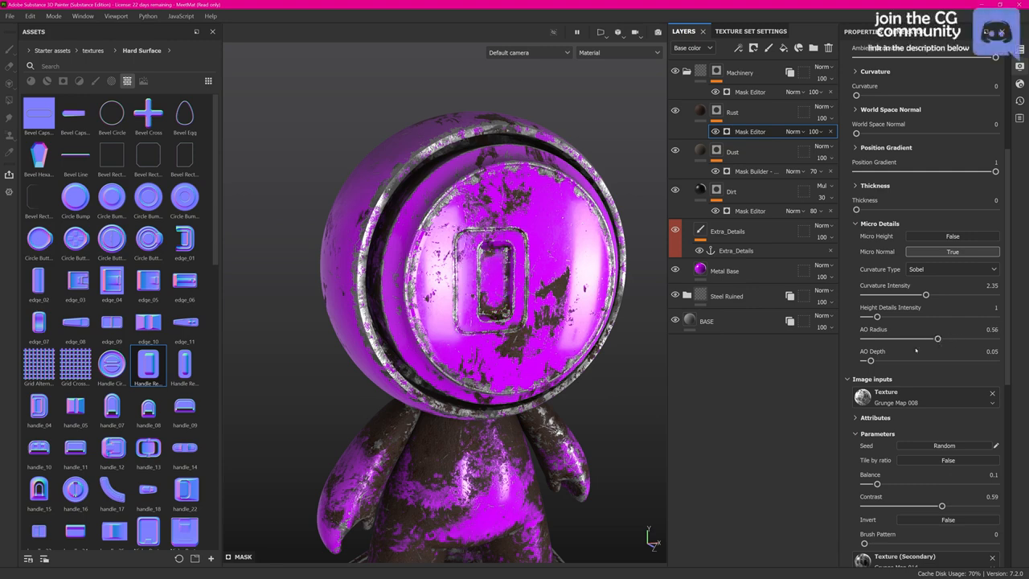
pyautogui.moveTo(872, 360); pyautogui.dragTo(913, 361)
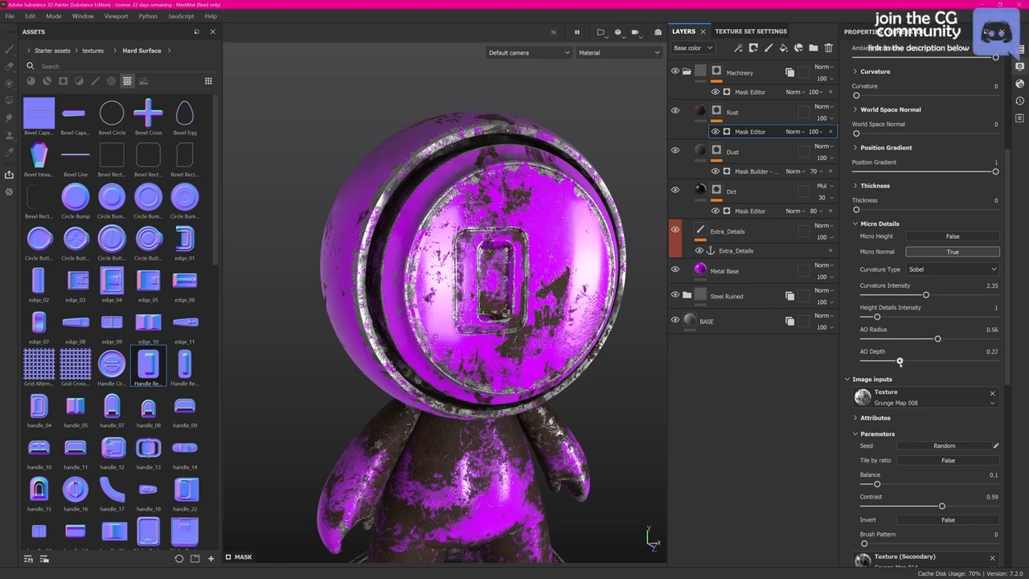
# - Stamp one Circle Button Sliced normal detail on the side of the head in Extra_Details at brush size 20.71
pyautogui.keyDown('alt'); pyautogui.moveTo(587, 304); pyautogui.dragTo(593, 272); pyautogui.keyUp('alt')
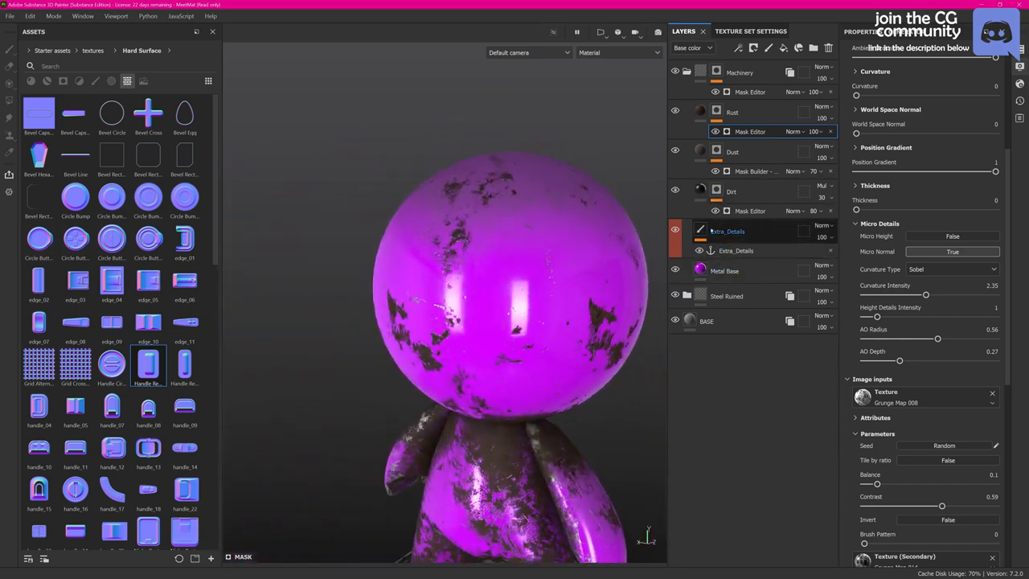
pyautogui.click(713, 231)
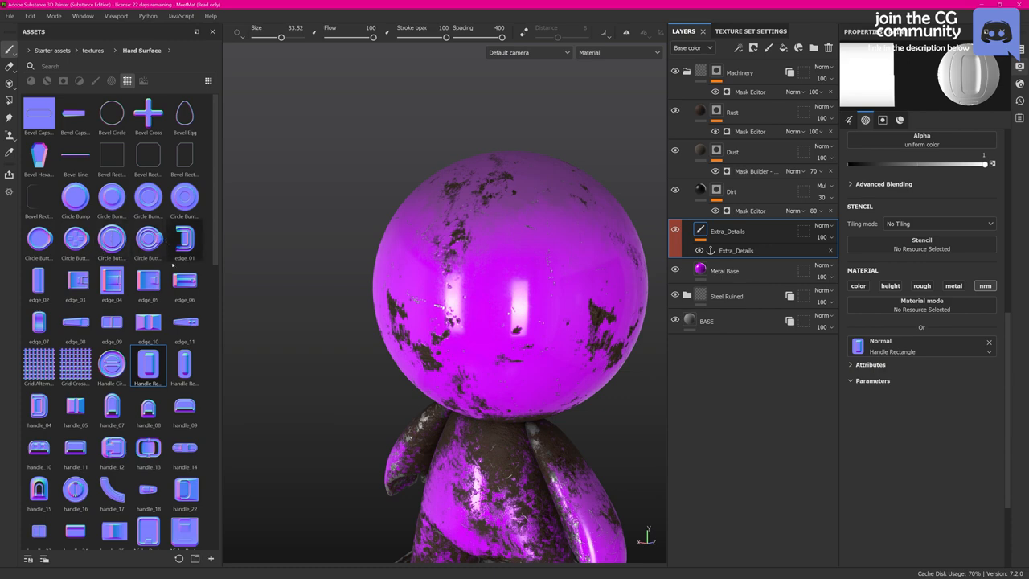
pyautogui.moveTo(111, 238); pyautogui.dragTo(911, 344)
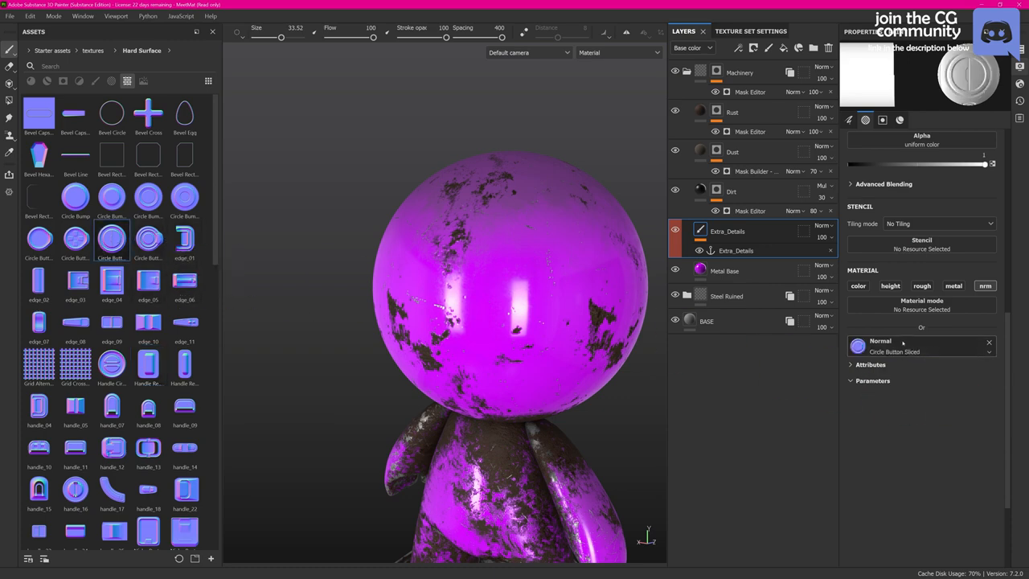
pyautogui.keyDown('shift'); pyautogui.moveTo(520, 274); pyautogui.dragTo(493, 280, button='right'); pyautogui.keyUp('shift')
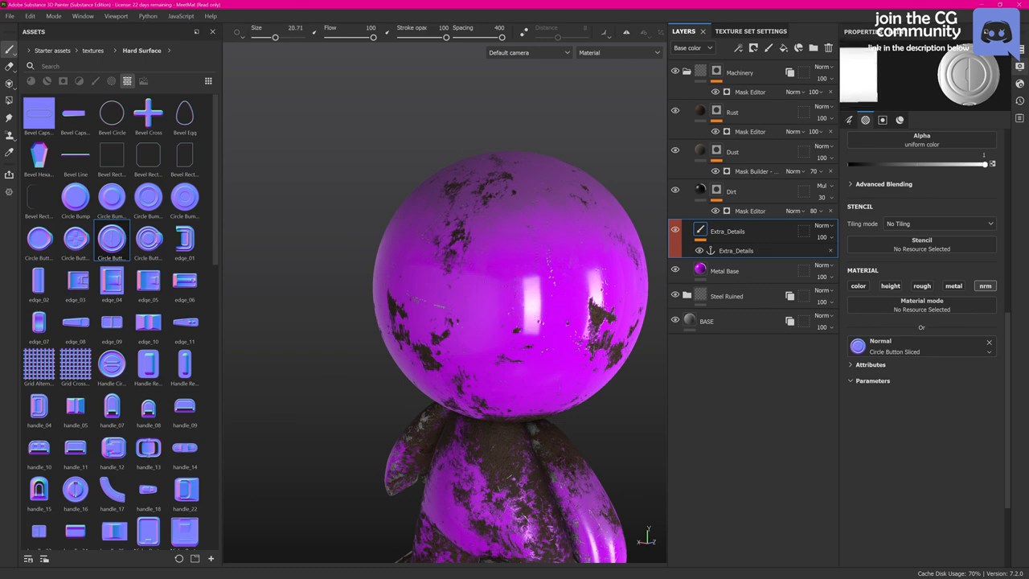
pyautogui.click(500, 254)
pyautogui.keyDown('alt'); pyautogui.moveTo(524, 321); pyautogui.dragTo(458, 337); pyautogui.keyUp('alt')
pyautogui.keyDown('alt'); pyautogui.moveTo(554, 330); pyautogui.dragTo(534, 324); pyautogui.keyUp('alt')
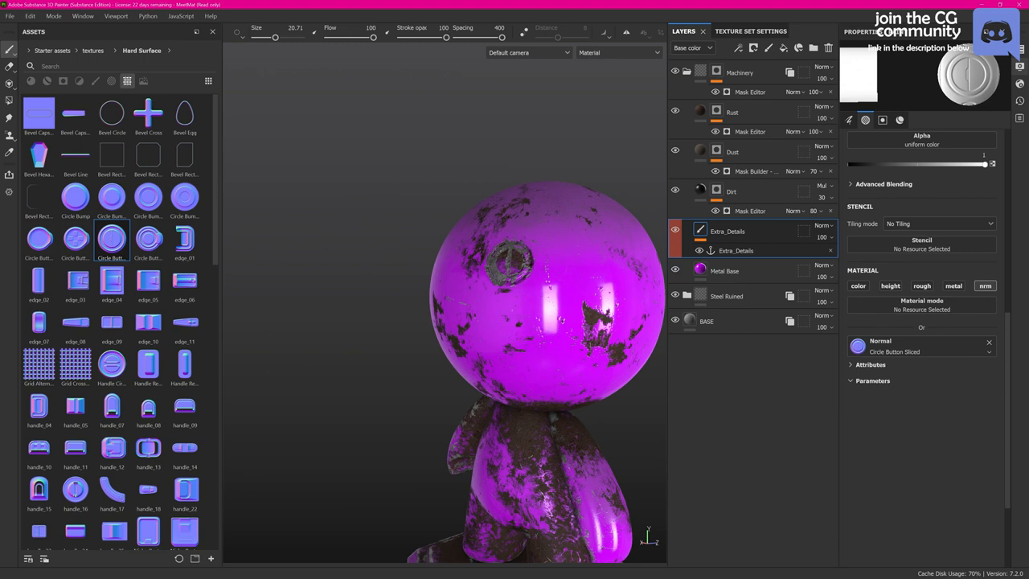
# - Load the Screw Clutch Round normal and stamp it on the sides of the head, the large one at brush size 43.45
pyautogui.moveTo(215, 249); pyautogui.dragTo(223, 285)
pyautogui.scroll(-5, 208, 390)
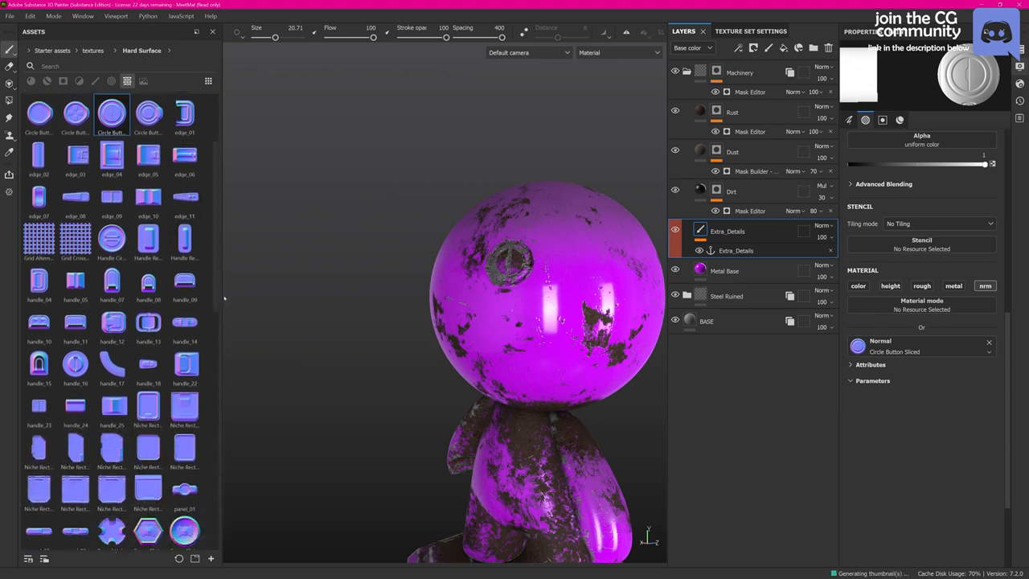
pyautogui.moveTo(185, 394); pyautogui.dragTo(900, 350)
pyautogui.keyDown('alt'); pyautogui.moveTo(545, 345); pyautogui.dragTo(614, 310); pyautogui.keyUp('alt')
pyautogui.moveTo(443, 309)
pyautogui.keyDown('shift'); pyautogui.mouseDown(button='right')
pyautogui.moveTo(459, 298)
pyautogui.moveTo(428, 316)
pyautogui.moveTo(462, 313)
pyautogui.mouseUp(button='right'); pyautogui.keyUp('shift')
pyautogui.moveTo(463, 314)
pyautogui.keyDown('alt'); pyautogui.mouseDown()
pyautogui.moveTo(506, 279)
pyautogui.moveTo(549, 287)
pyautogui.moveTo(551, 276)
pyautogui.moveTo(402, 268)
pyautogui.moveTo(369, 284)
pyautogui.mouseUp(); pyautogui.keyUp('alt')
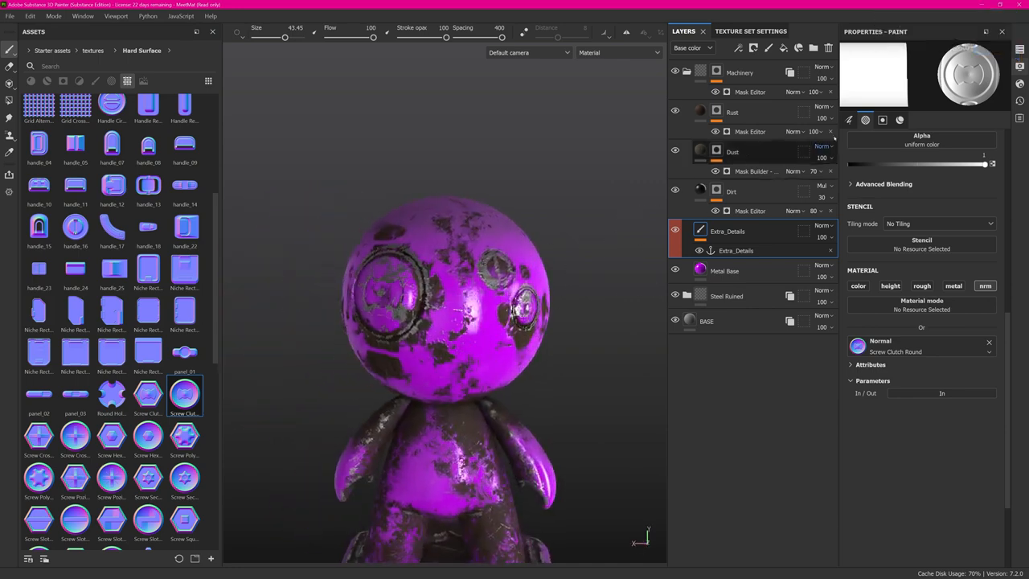
# - Set the 01_Head texture set's size to 4096
pyautogui.click(737, 32)
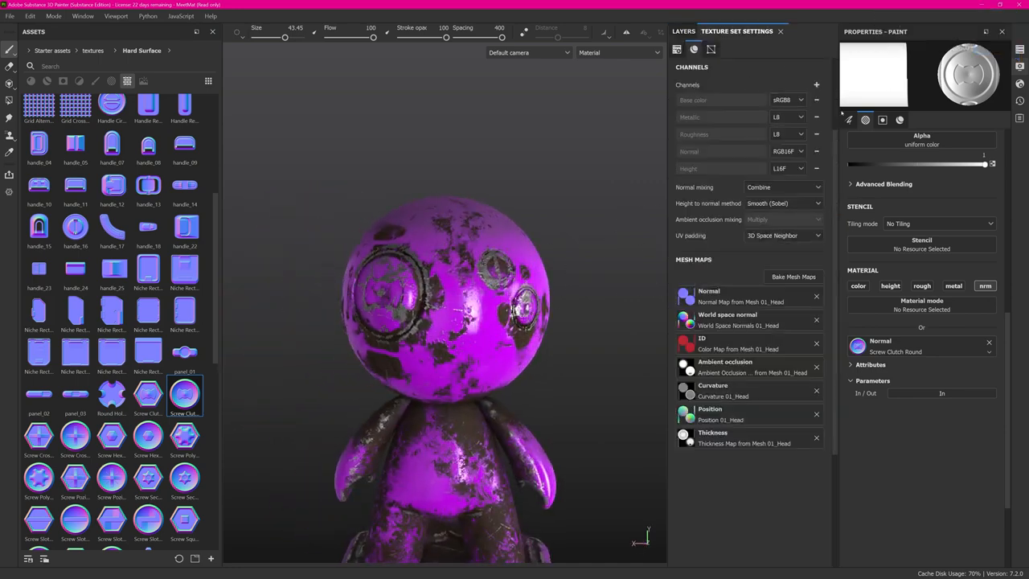
pyautogui.click(754, 137)
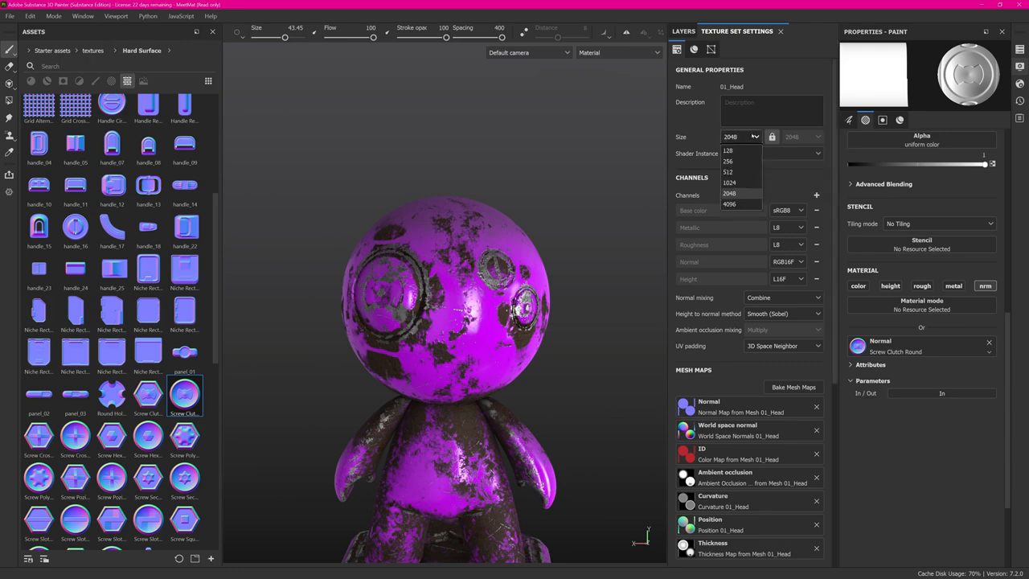
pyautogui.click(737, 203)
# - Examine the stamped details and the wear around them from all sides of the head
pyautogui.keyDown('alt'); pyautogui.moveTo(546, 244); pyautogui.dragTo(411, 252); pyautogui.keyUp('alt')
pyautogui.keyDown('alt'); pyautogui.moveTo(411, 253); pyautogui.dragTo(535, 226, button='right'); pyautogui.keyUp('alt')
pyautogui.keyDown('alt'); pyautogui.moveTo(535, 226); pyautogui.dragTo(402, 221); pyautogui.keyUp('alt')
pyautogui.keyDown('alt'); pyautogui.moveTo(402, 221); pyautogui.dragTo(446, 228, button='right'); pyautogui.keyUp('alt')
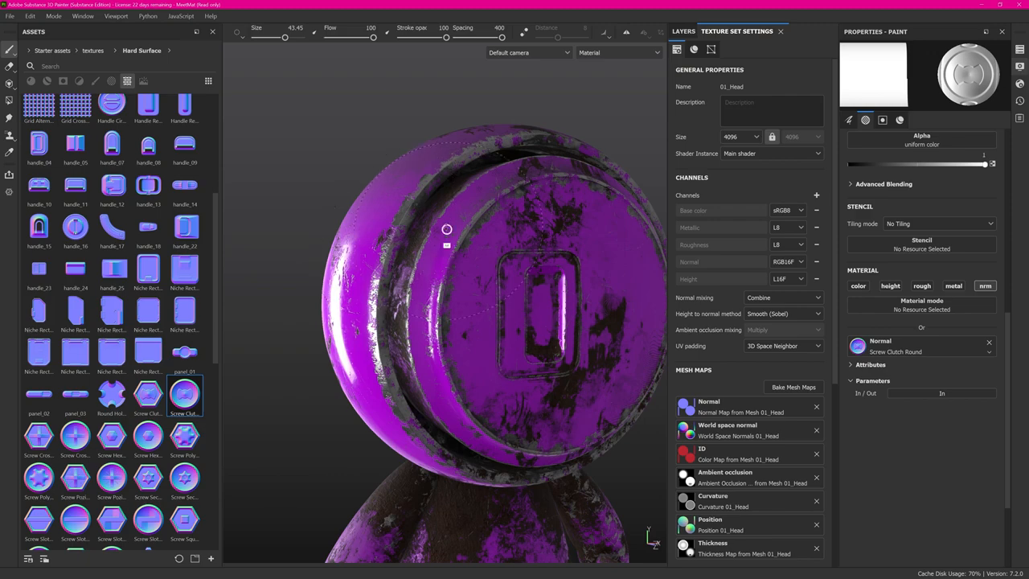
pyautogui.keyDown('alt'); pyautogui.moveTo(446, 228); pyautogui.dragTo(410, 231); pyautogui.keyUp('alt')
pyautogui.moveTo(409, 232)
pyautogui.keyDown('shift'); pyautogui.mouseDown(button='right')
pyautogui.moveTo(437, 230)
pyautogui.moveTo(418, 227)
pyautogui.mouseUp(button='right'); pyautogui.keyUp('shift')
pyautogui.keyDown('alt'); pyautogui.moveTo(418, 227); pyautogui.dragTo(514, 253); pyautogui.keyUp('alt')
pyautogui.keyDown('alt'); pyautogui.moveTo(514, 252); pyautogui.dragTo(362, 281, button='right'); pyautogui.keyUp('alt')
pyautogui.keyDown('alt'); pyautogui.moveTo(362, 281); pyautogui.dragTo(438, 297); pyautogui.keyUp('alt')
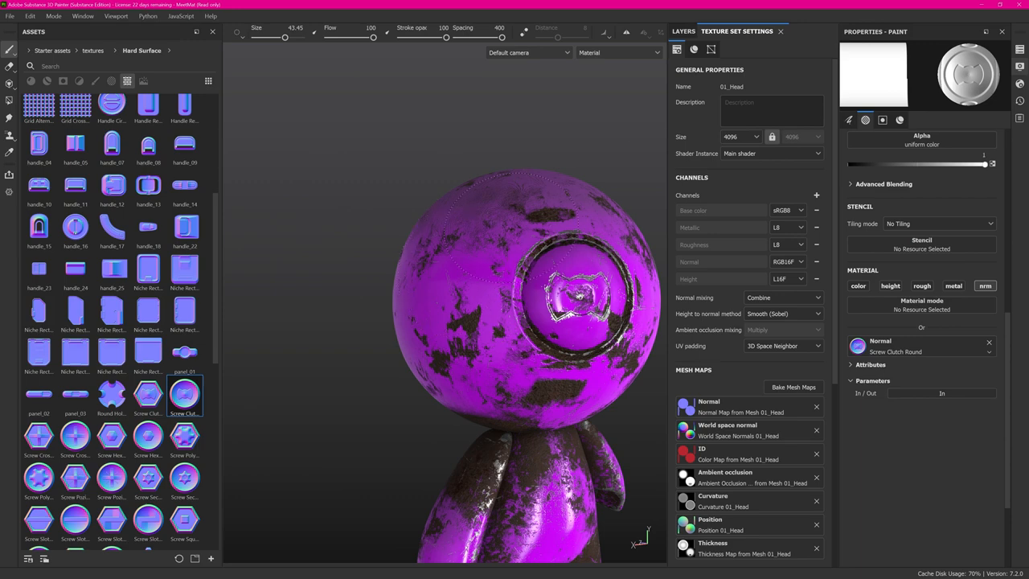
pyautogui.click(683, 32)
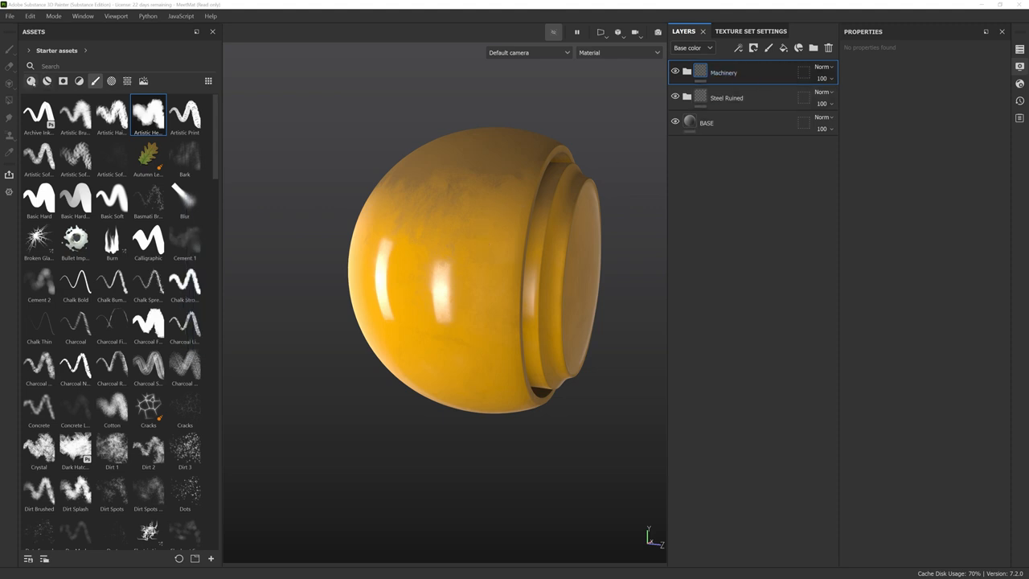
# - Add the Charcoal smart material to the head above Machinery and hide its folder
pyautogui.click(47, 81)
pyautogui.moveTo(93, 159); pyautogui.dragTo(425, 242)
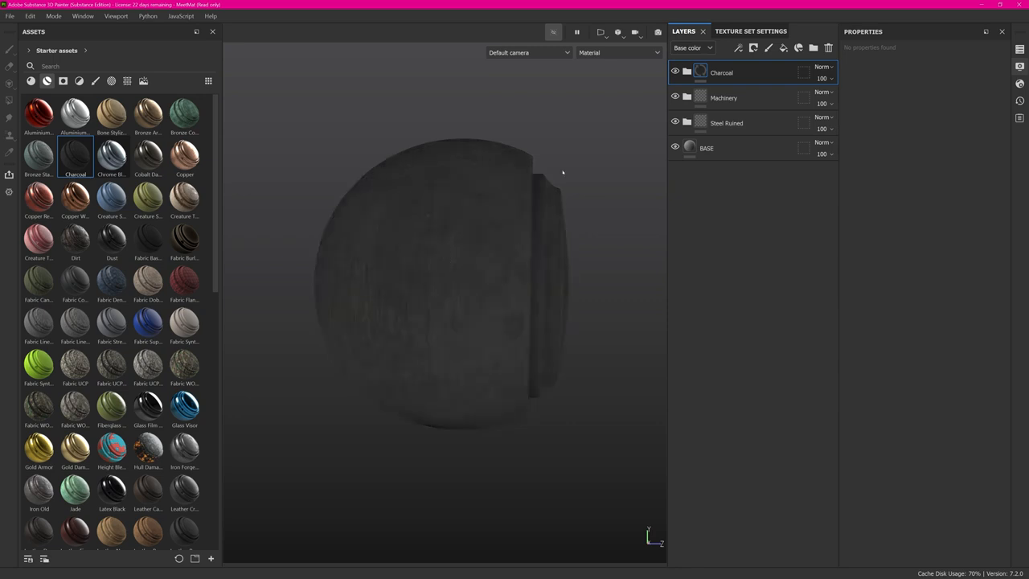
pyautogui.click(675, 72)
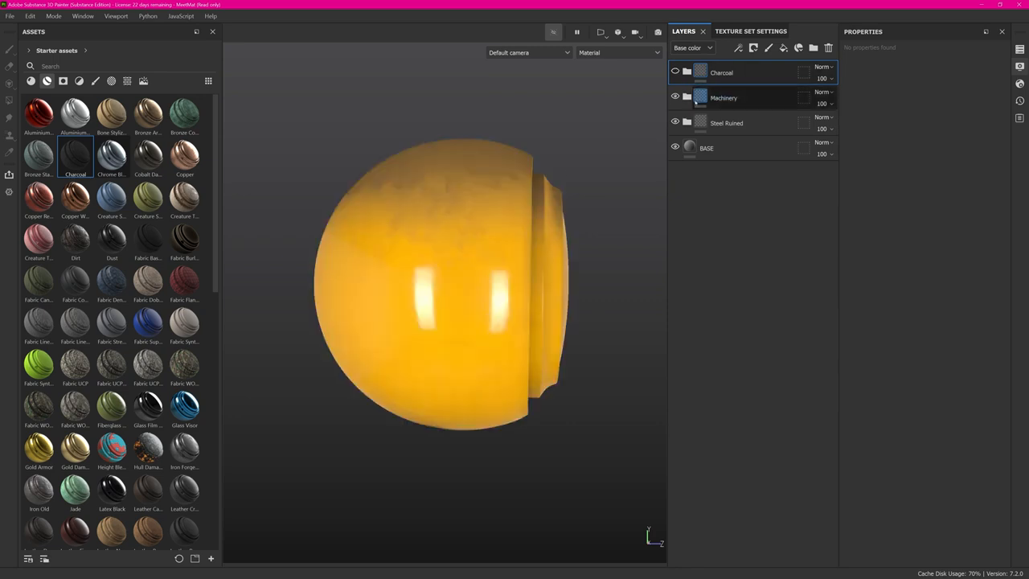
# - Add a black mask to the Machinery folder and add a paint effect to that mask
pyautogui.rightClick(745, 100)
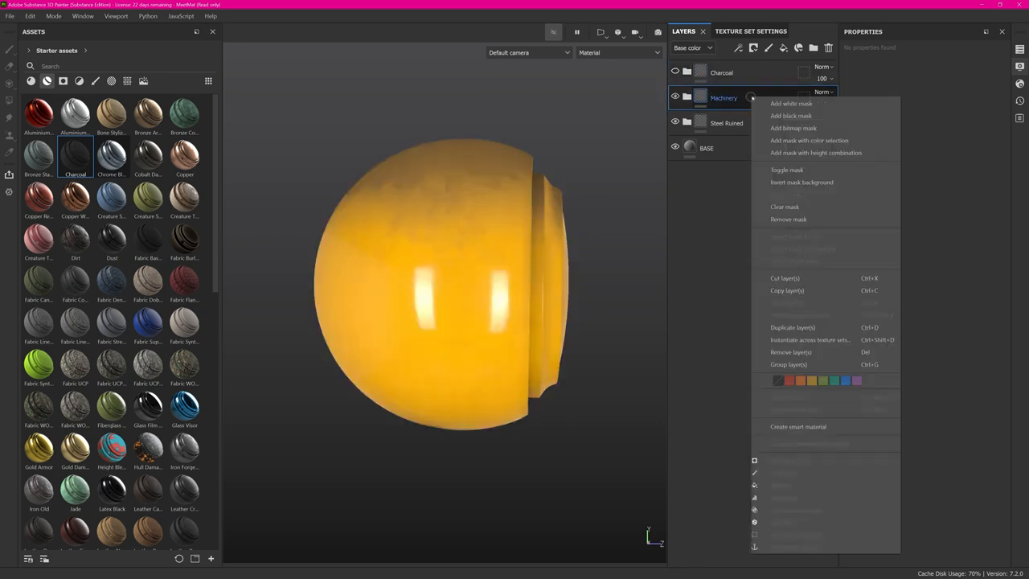
pyautogui.click(791, 117)
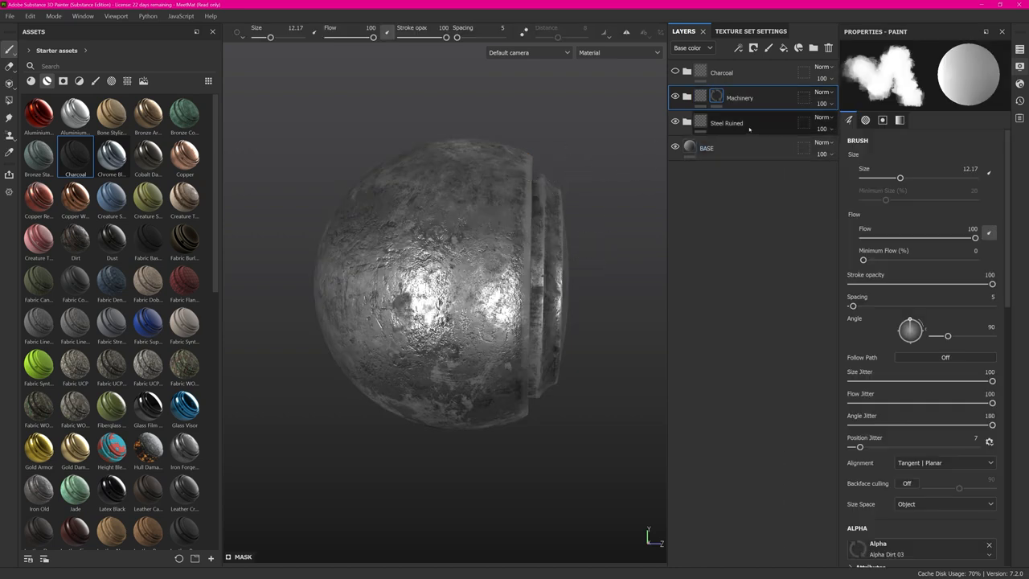
pyautogui.rightClick(718, 102)
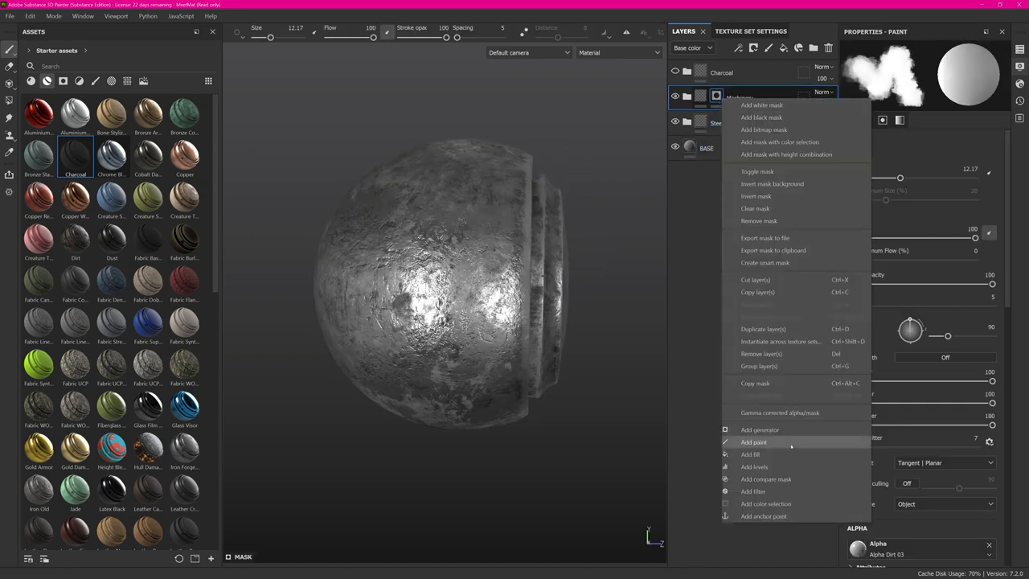
pyautogui.click(794, 443)
# - Display only the Machinery mask in the viewport and paint on the side of the head with the Burn particle brush
pyautogui.keyDown('alt'); pyautogui.moveTo(526, 203); pyautogui.dragTo(497, 203); pyautogui.keyUp('alt')
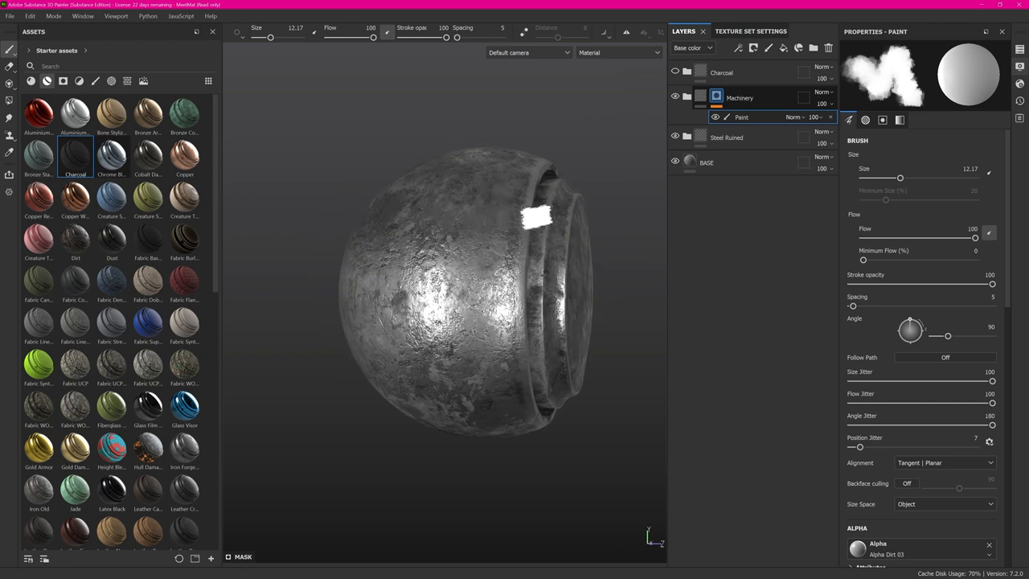
pyautogui.press('c')
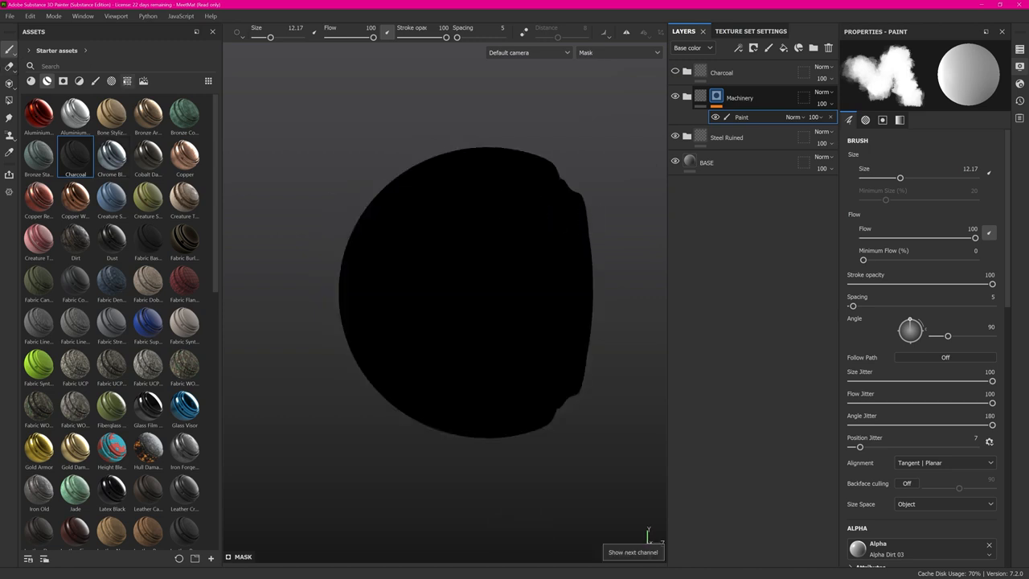
pyautogui.click(85, 120)
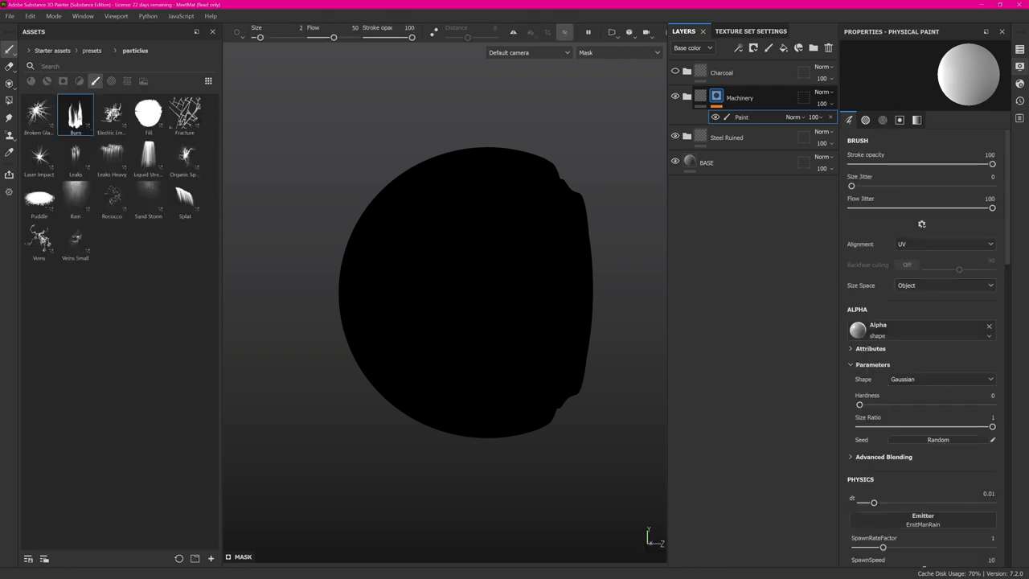
pyautogui.keyDown('alt'); pyautogui.moveTo(445, 351); pyautogui.dragTo(447, 345); pyautogui.keyUp('alt')
pyautogui.moveTo(420, 352)
pyautogui.mouseDown()
pyautogui.moveTo(500, 367)
pyautogui.moveTo(439, 367)
pyautogui.moveTo(461, 364)
pyautogui.moveTo(421, 353)
pyautogui.mouseUp()
pyautogui.keyDown('alt'); pyautogui.moveTo(421, 353); pyautogui.dragTo(462, 361, button='middle'); pyautogui.keyUp('alt')
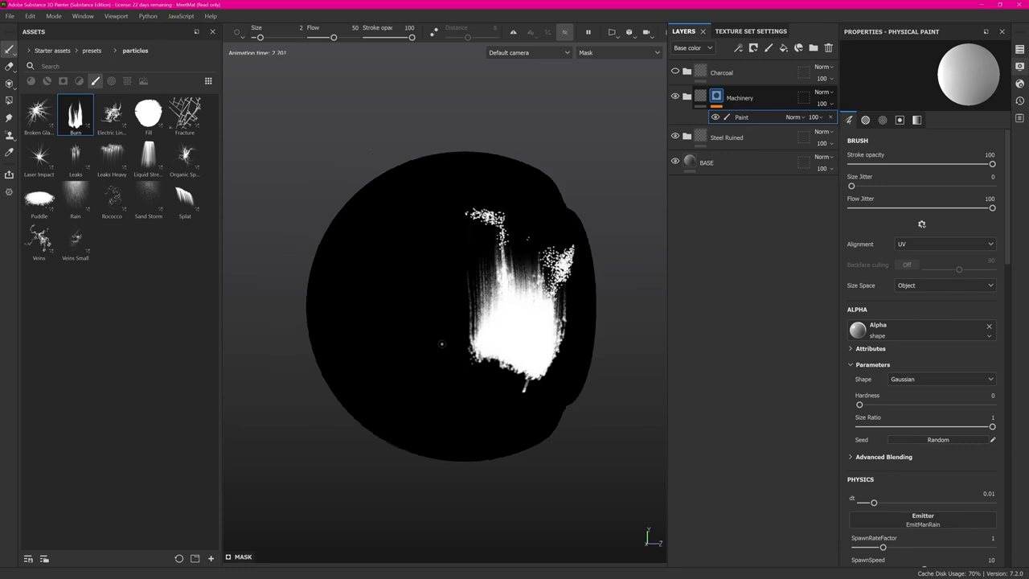
# - Paint two more Burn particle strokes into the Machinery mask on the side of the head and display the full material
pyautogui.moveTo(447, 352); pyautogui.dragTo(412, 183)
pyautogui.moveTo(381, 273)
pyautogui.keyDown('alt'); pyautogui.mouseDown()
pyautogui.moveTo(416, 275)
pyautogui.moveTo(456, 295)
pyautogui.moveTo(436, 264)
pyautogui.moveTo(432, 378)
pyautogui.mouseUp(); pyautogui.keyUp('alt')
pyautogui.moveTo(378, 330)
pyautogui.mouseDown()
pyautogui.moveTo(361, 386)
pyautogui.moveTo(401, 426)
pyautogui.moveTo(411, 341)
pyautogui.mouseUp()
pyautogui.keyDown('alt'); pyautogui.moveTo(488, 328); pyautogui.dragTo(442, 366); pyautogui.keyUp('alt')
pyautogui.press('m')
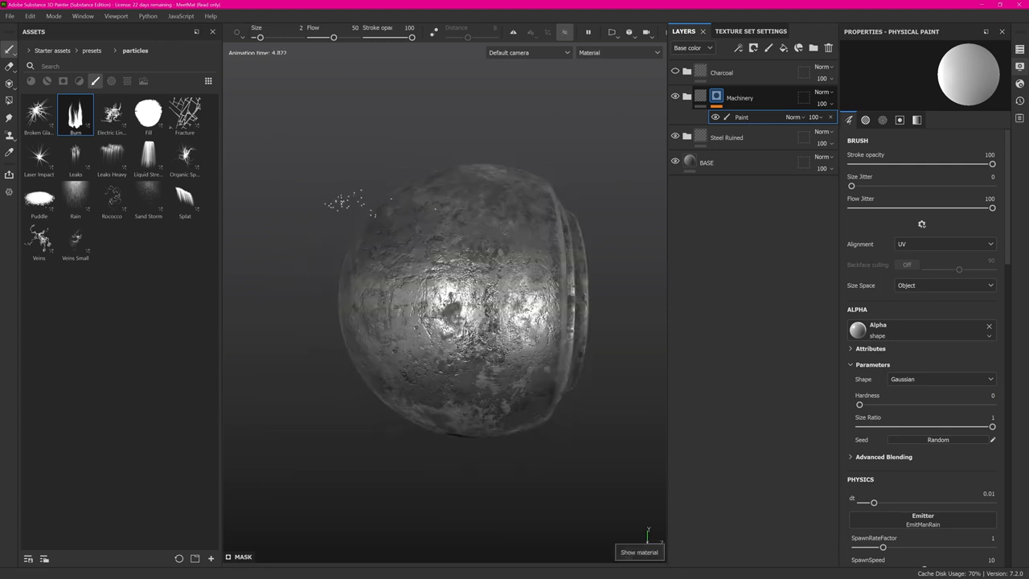
pyautogui.moveTo(481, 291)
pyautogui.keyDown('alt'); pyautogui.mouseDown()
pyautogui.moveTo(486, 305)
pyautogui.moveTo(502, 307)
pyautogui.moveTo(492, 305)
pyautogui.mouseUp(); pyautogui.keyUp('alt')
# - Add an Invert filter above the paint effect in the Machinery folder's mask
pyautogui.click(716, 97)
pyautogui.rightClick(743, 116)
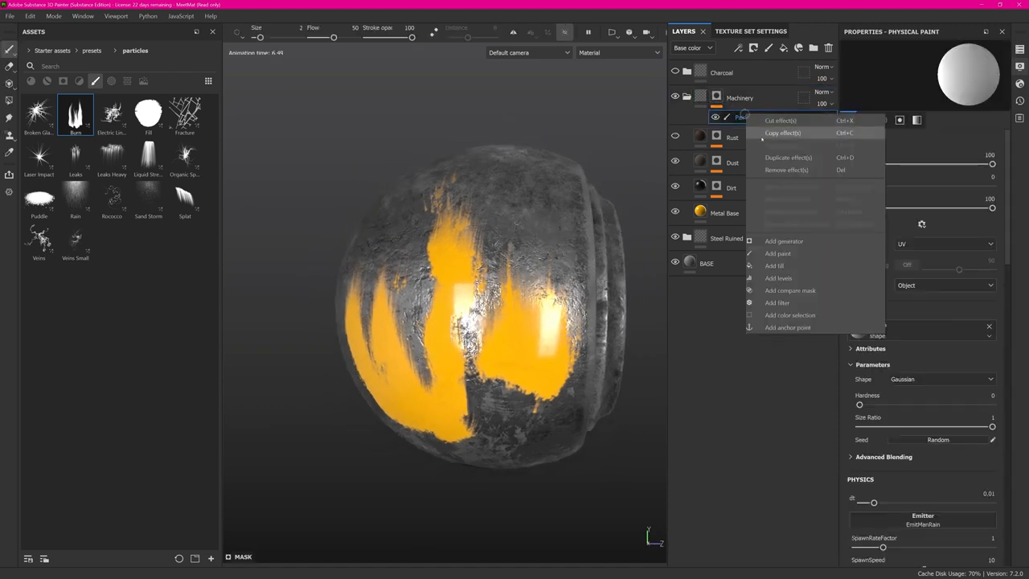
pyautogui.click(792, 302)
pyautogui.click(928, 72)
pyautogui.scroll(-3, 1024, 105)
pyautogui.click(975, 171)
pyautogui.keyDown('alt'); pyautogui.moveTo(510, 369); pyautogui.dragTo(535, 371); pyautogui.keyUp('alt')
pyautogui.keyDown('alt'); pyautogui.moveTo(421, 264); pyautogui.dragTo(483, 255, button='middle'); pyautogui.keyUp('alt')
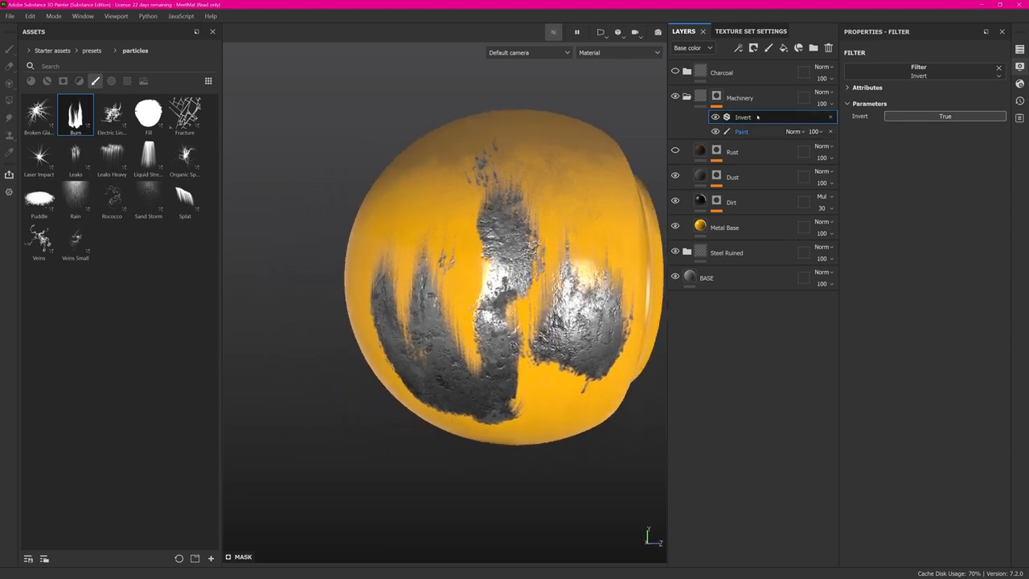
# - Add an anchor point above the Invert filter in the Machinery mask and collapse the Machinery folder
pyautogui.click(675, 71)
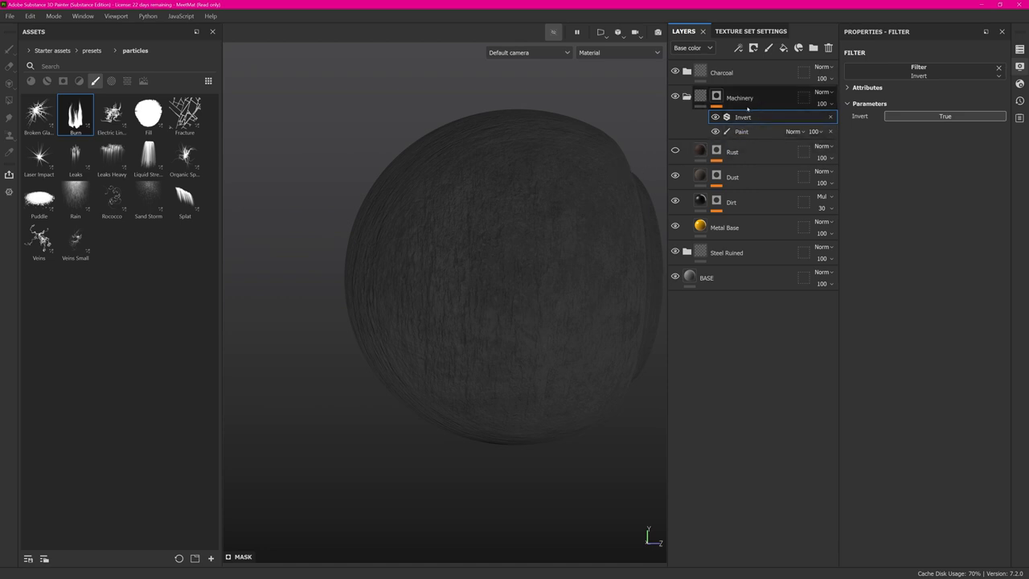
pyautogui.click(675, 71)
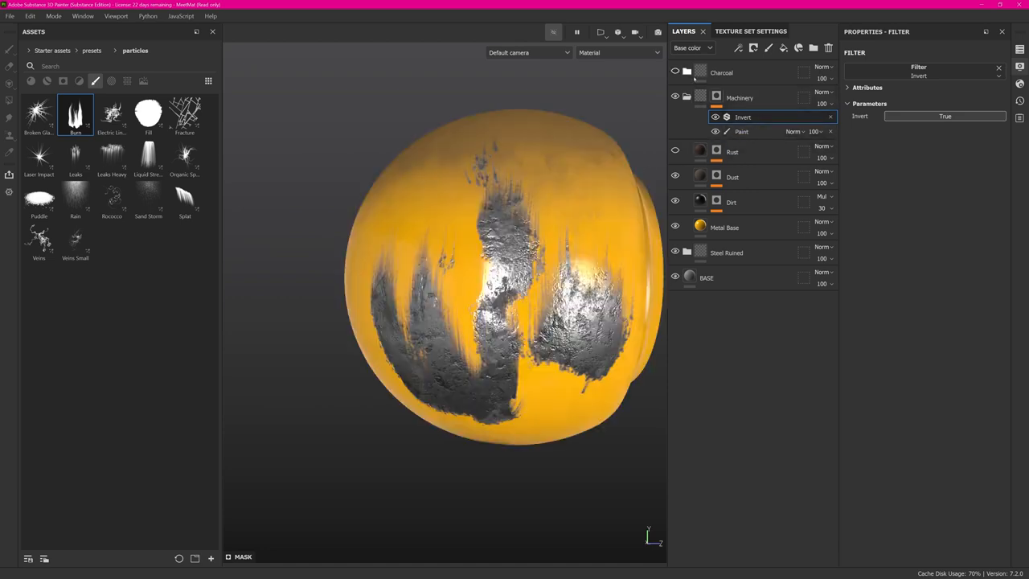
pyautogui.rightClick(760, 121)
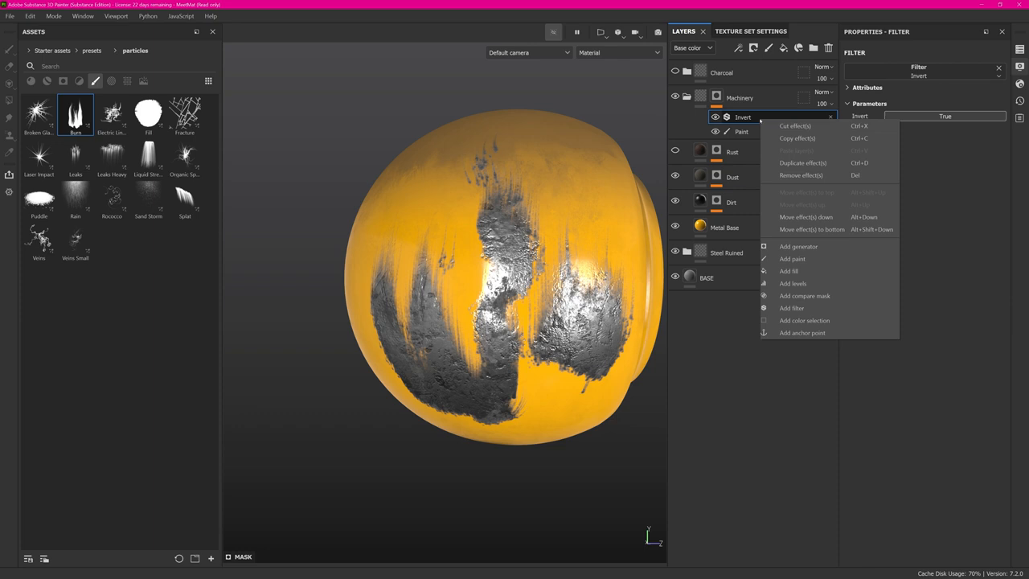
pyautogui.click(795, 332)
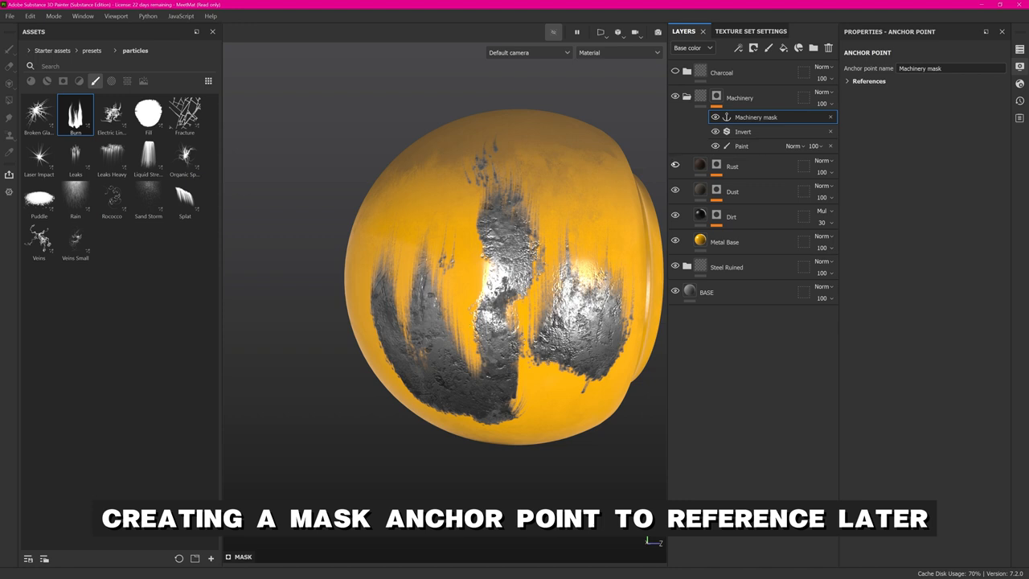
pyautogui.click(686, 95)
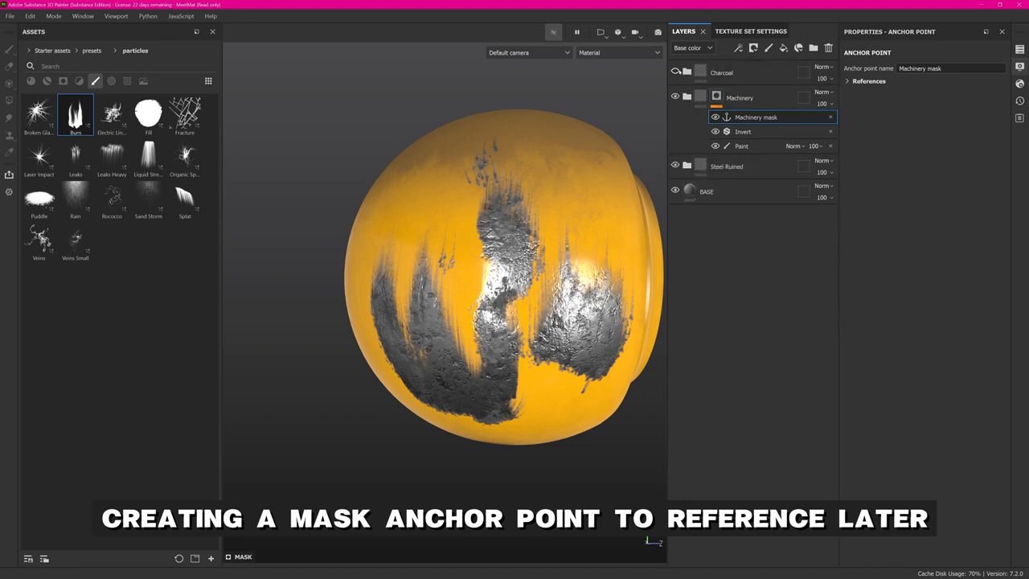
# - Show the Charcoal folder and add a black mask with a fill effect to it
pyautogui.rightClick(748, 74)
pyautogui.click(800, 95)
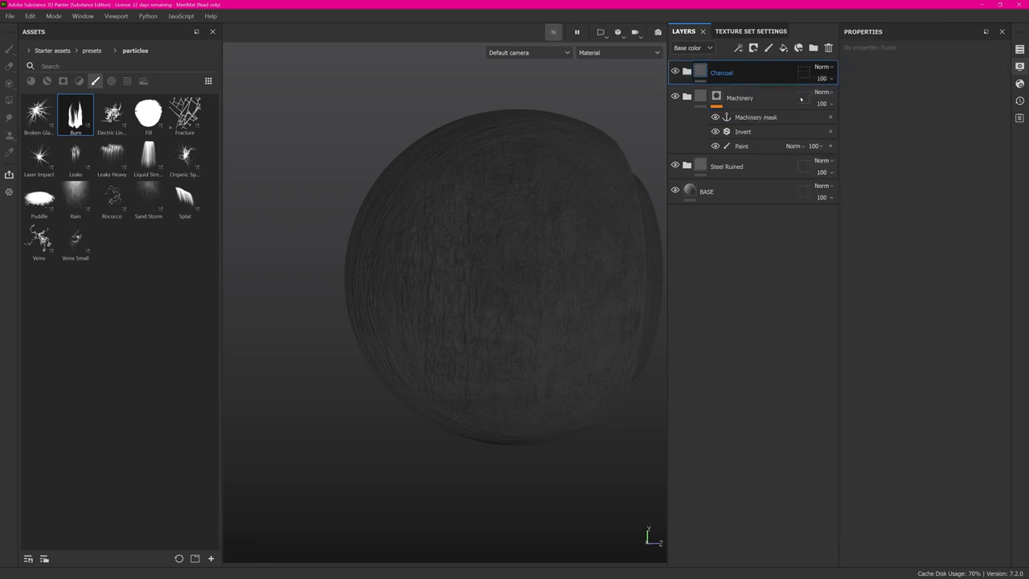
pyautogui.rightClick(717, 70)
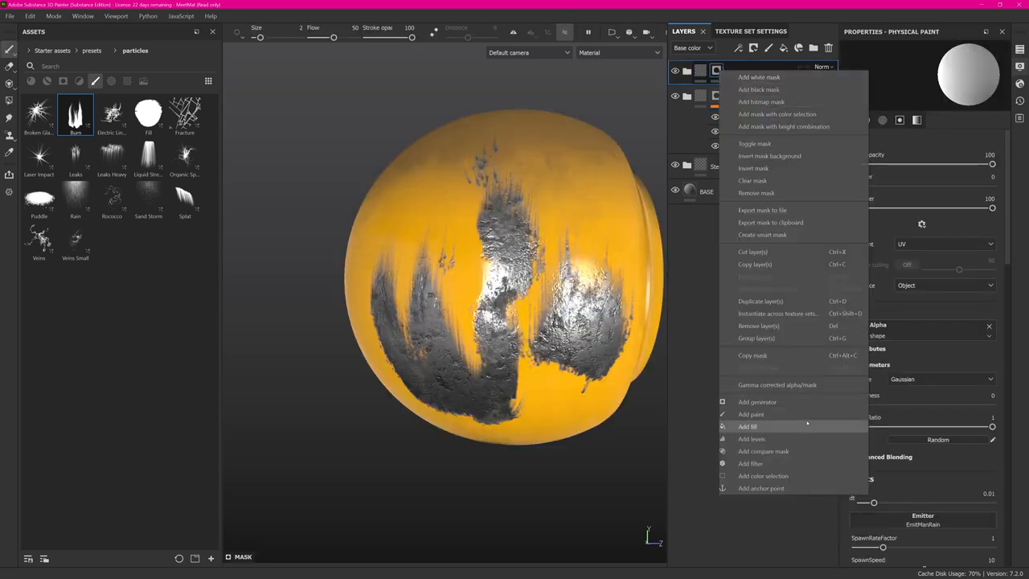
pyautogui.click(767, 427)
# - Use the Machinery mask anchor point as the grayscale source of the Charcoal mask's fill
pyautogui.click(922, 235)
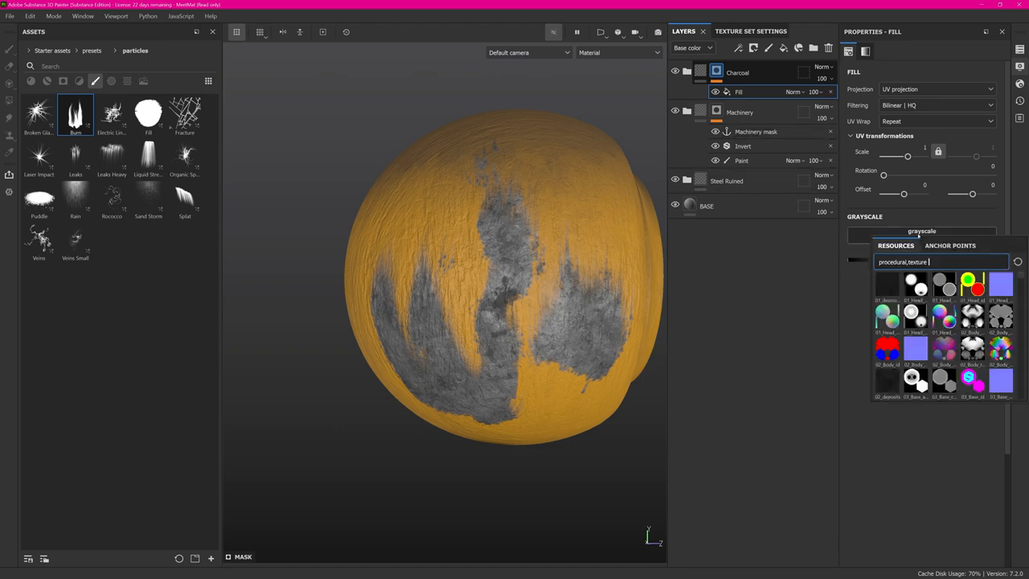
pyautogui.click(950, 246)
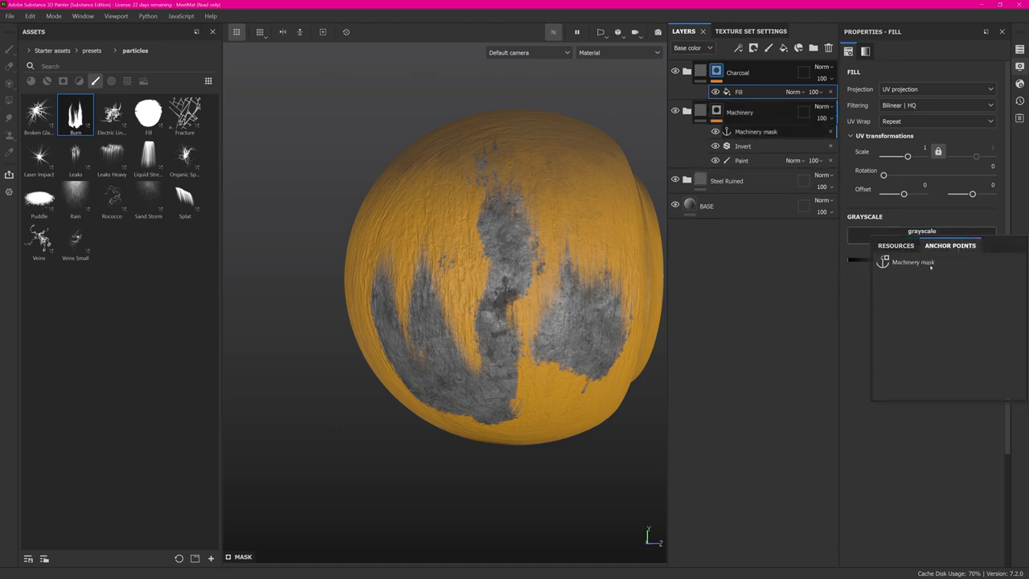
pyautogui.click(932, 266)
pyautogui.keyDown('alt'); pyautogui.moveTo(437, 322); pyautogui.dragTo(501, 235); pyautogui.keyUp('alt')
pyautogui.keyDown('alt'); pyautogui.moveTo(574, 185); pyautogui.dragTo(546, 215); pyautogui.keyUp('alt')
# - With only the Charcoal mask displayed, add a Blur filter above its fill and raise the blur intensity strongly
pyautogui.press('c')
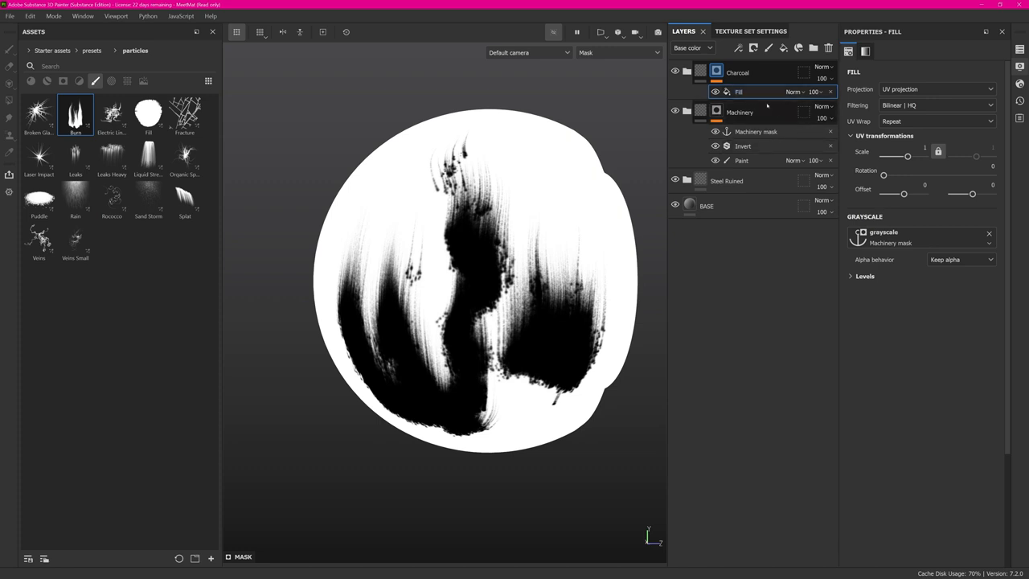
pyautogui.rightClick(753, 92)
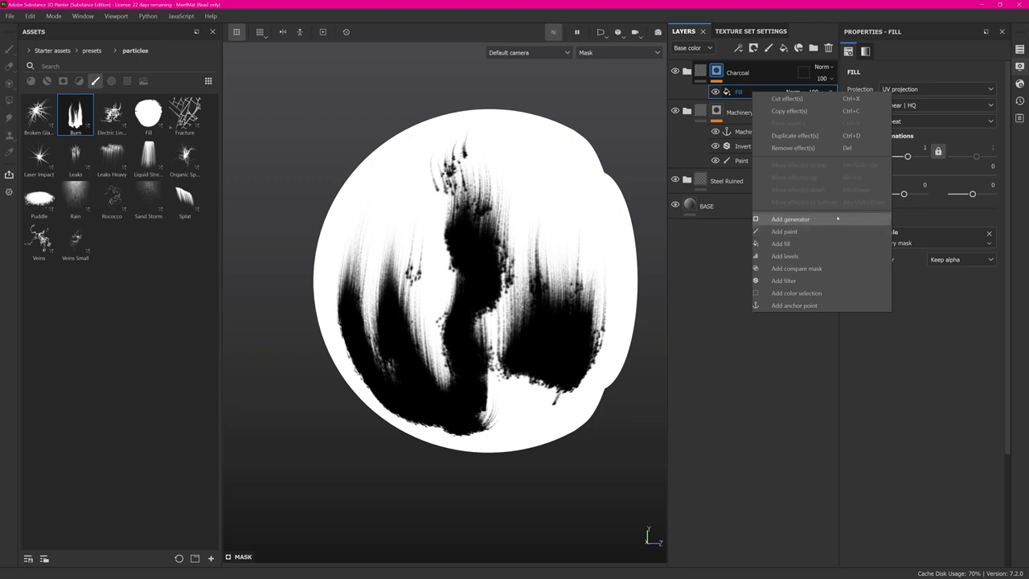
pyautogui.click(808, 278)
pyautogui.click(918, 74)
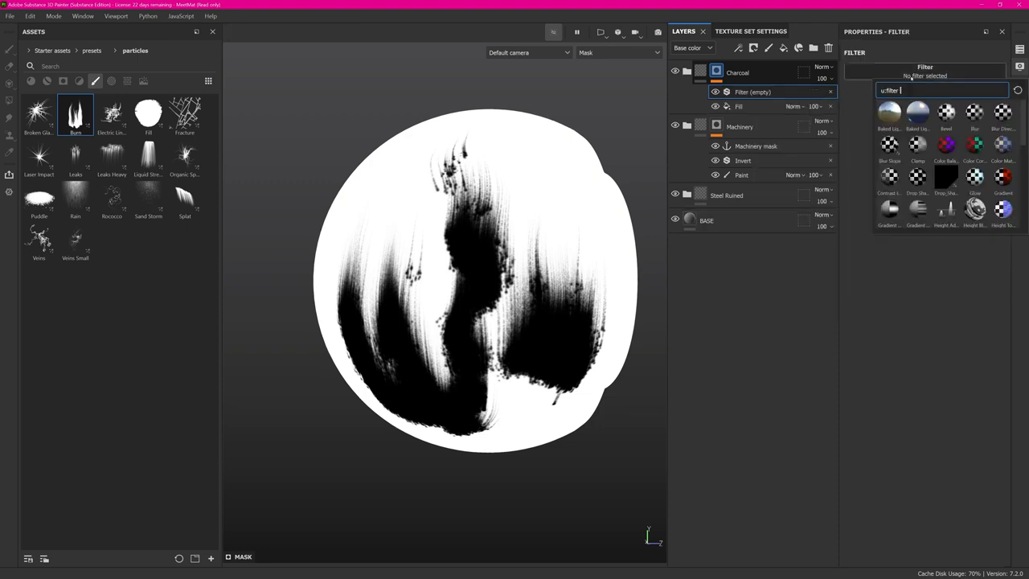
pyautogui.click(975, 113)
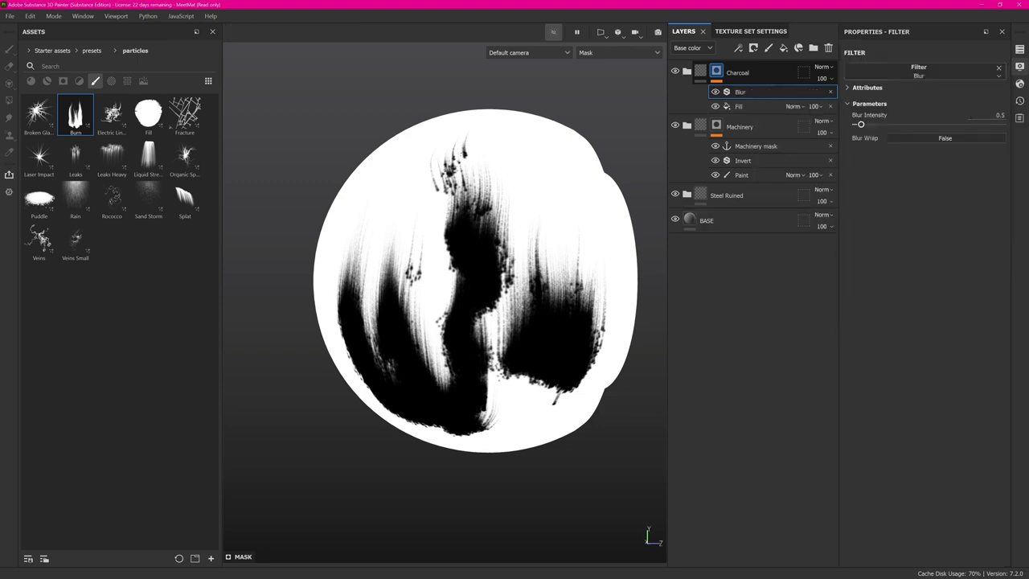
pyautogui.moveTo(861, 124); pyautogui.dragTo(898, 124)
# - Duplicate the Charcoal mask's fill, place the copy above the Blur filter and set its blending mode to Inverse Subtract (Isub)
pyautogui.click(758, 107)
pyautogui.hotkey('ctrl', 'd')
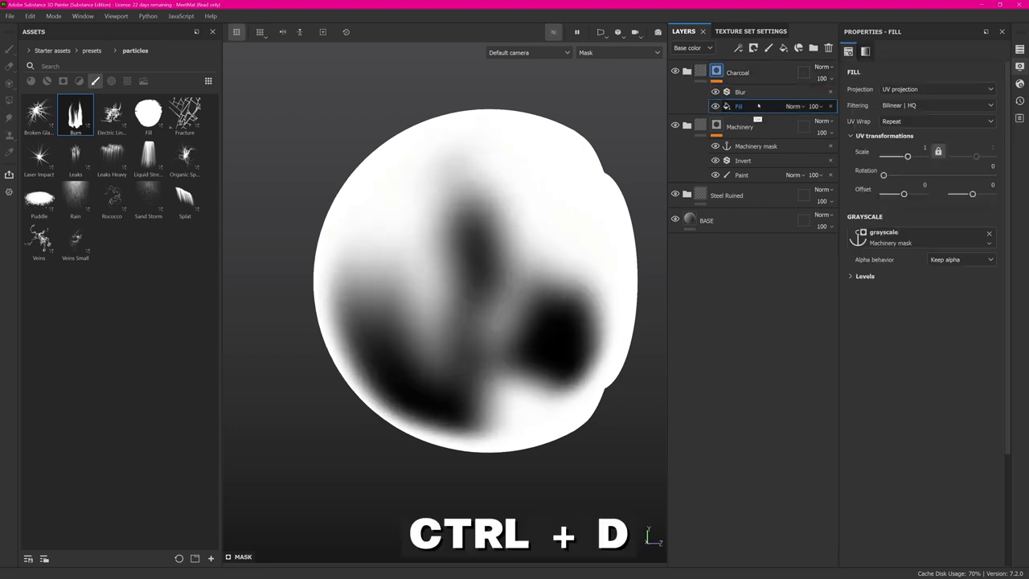
pyautogui.moveTo(751, 106); pyautogui.dragTo(752, 90)
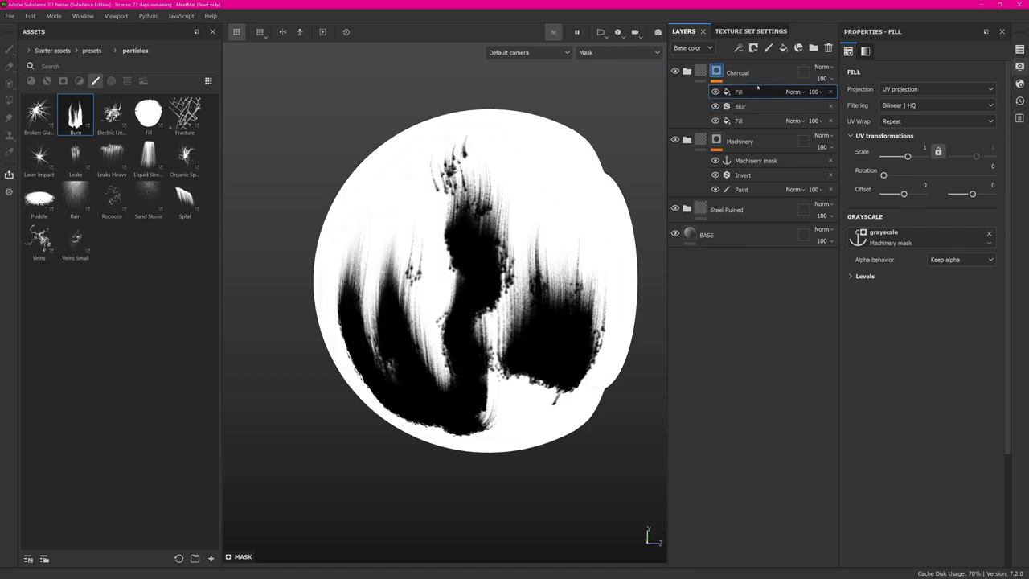
pyautogui.click(795, 92)
pyautogui.click(806, 225)
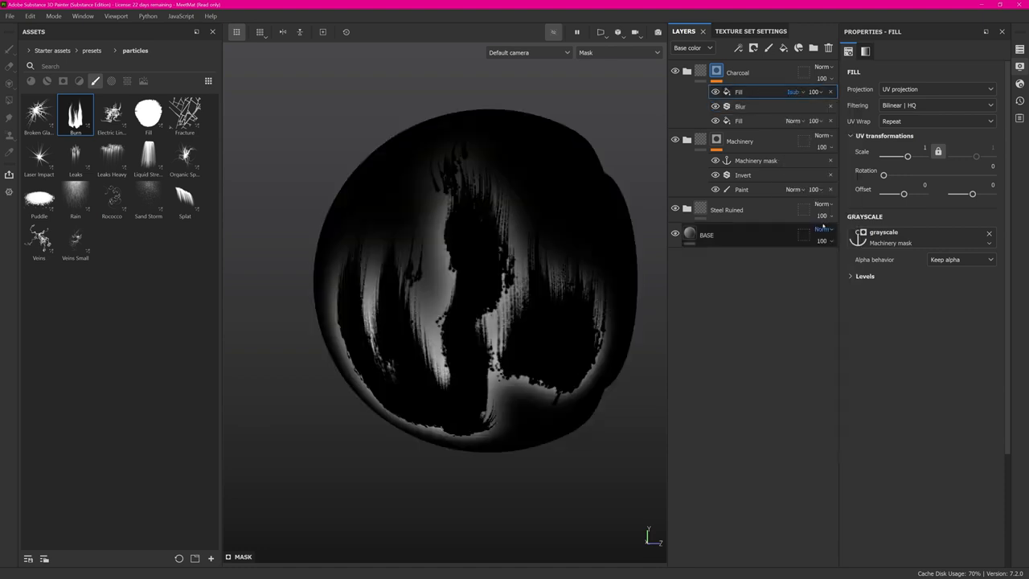
pyautogui.keyDown('alt'); pyautogui.moveTo(557, 258); pyautogui.dragTo(467, 291, button='middle'); pyautogui.keyUp('alt')
pyautogui.keyDown('alt'); pyautogui.moveTo(467, 291); pyautogui.dragTo(388, 318); pyautogui.keyUp('alt')
# - Return the viewport to the full material and add a Levels effect above the top fill in the Charcoal mask
pyautogui.click(737, 72)
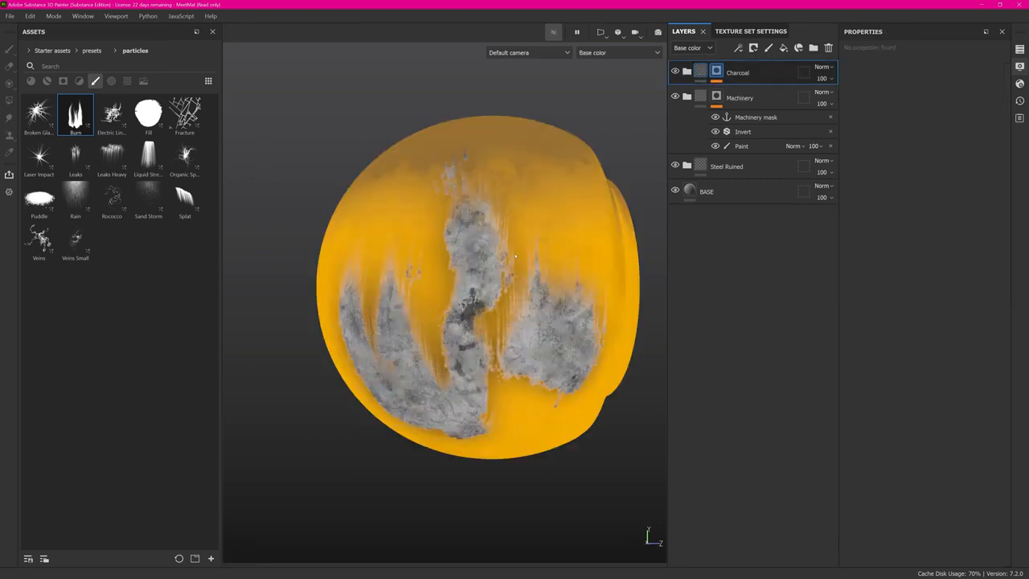
pyautogui.keyDown('alt'); pyautogui.moveTo(458, 299); pyautogui.dragTo(422, 334); pyautogui.keyUp('alt')
pyautogui.keyDown('alt'); pyautogui.moveTo(452, 271); pyautogui.dragTo(432, 278); pyautogui.keyUp('alt')
pyautogui.press('m')
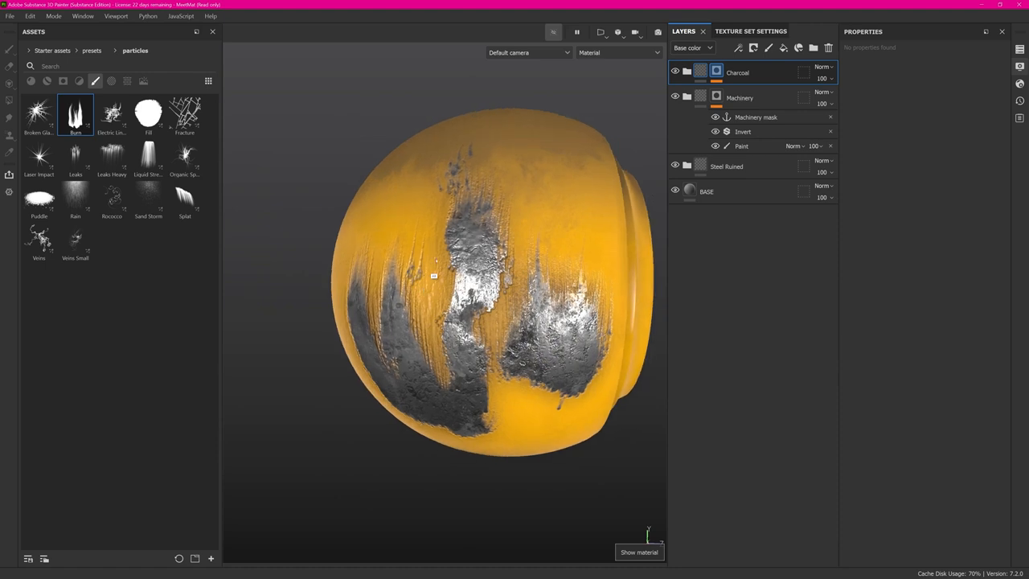
pyautogui.click(765, 92)
pyautogui.rightClick(752, 92)
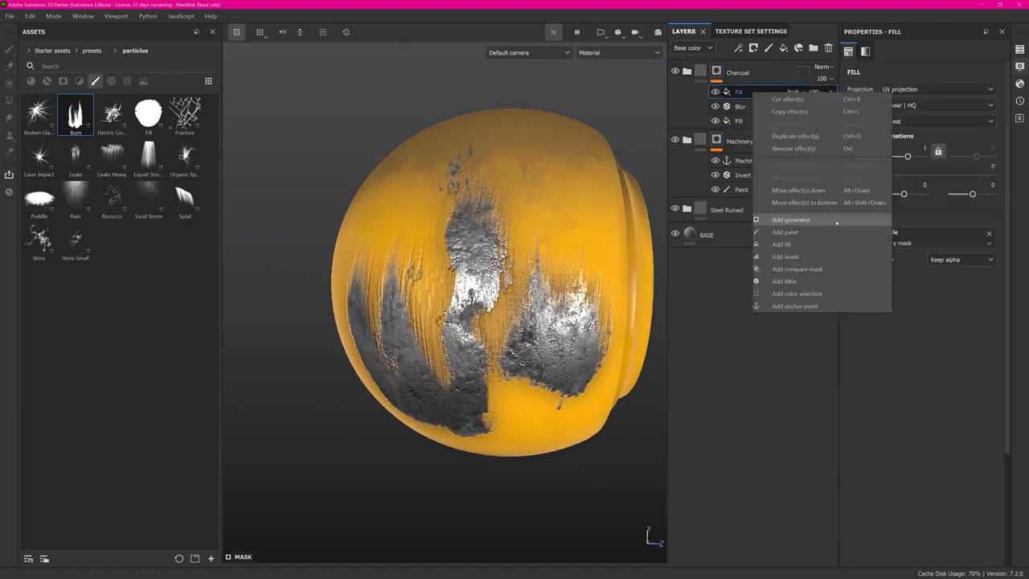
pyautogui.click(775, 256)
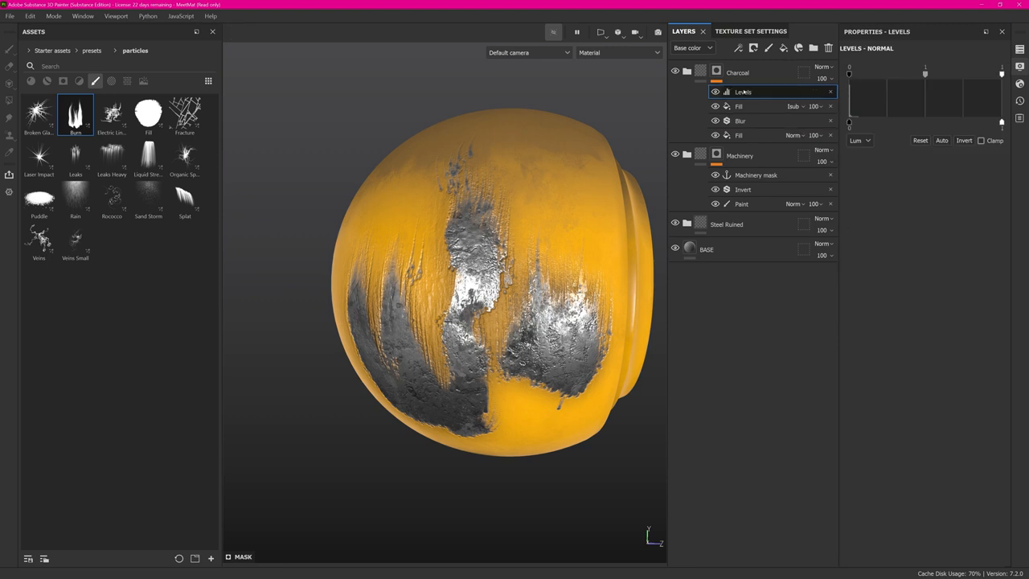
# - Adjust the Charcoal mask's Levels midtone, lower the white point to 0.2 and display the full material
pyautogui.press('c')
pyautogui.press('c')
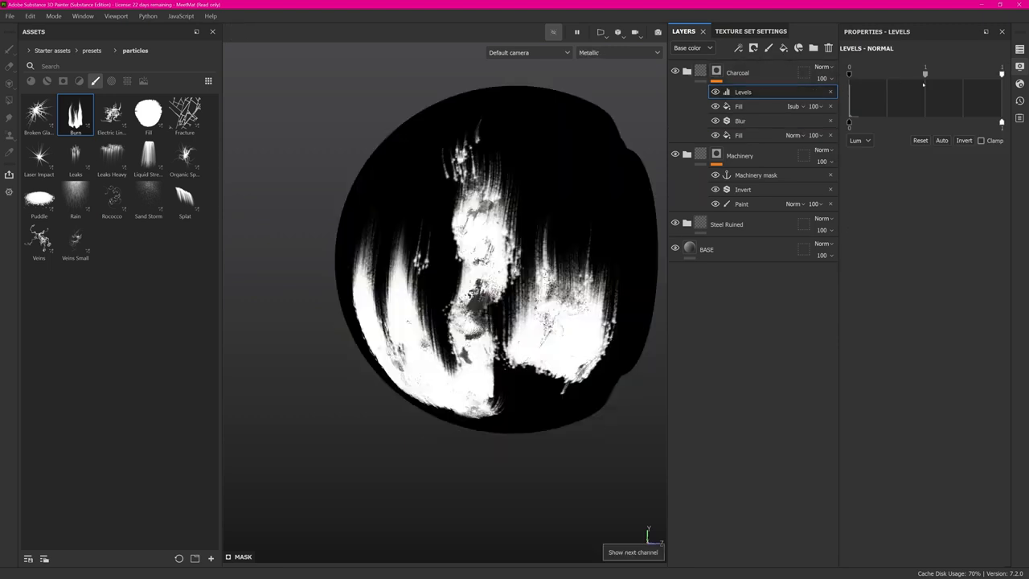
pyautogui.moveTo(899, 74); pyautogui.dragTo(880, 75)
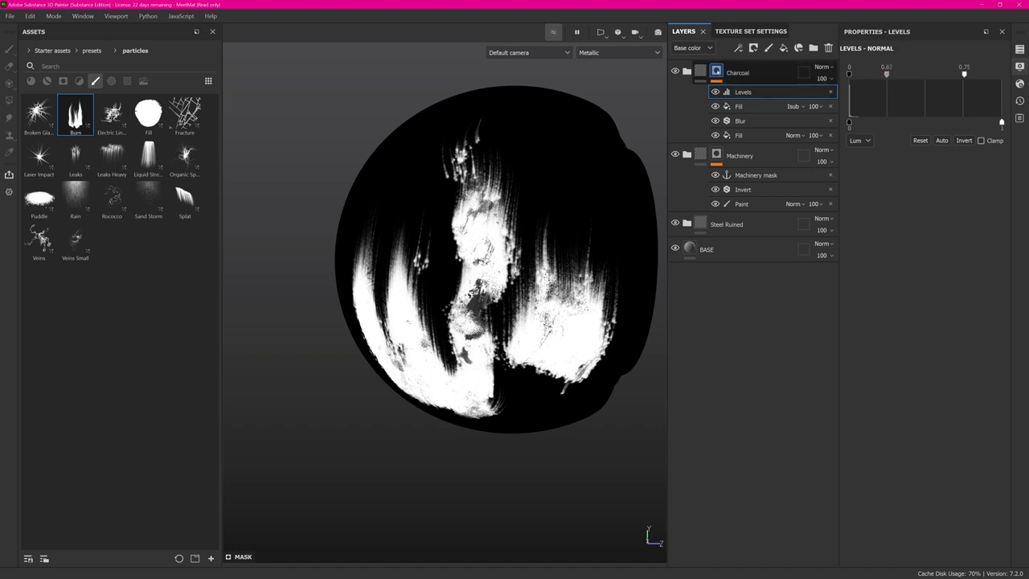
pyautogui.press('c')
pyautogui.moveTo(964, 74); pyautogui.dragTo(872, 78)
pyautogui.keyDown('alt'); pyautogui.moveTo(443, 217); pyautogui.dragTo(475, 283); pyautogui.keyUp('alt')
pyautogui.press('m')
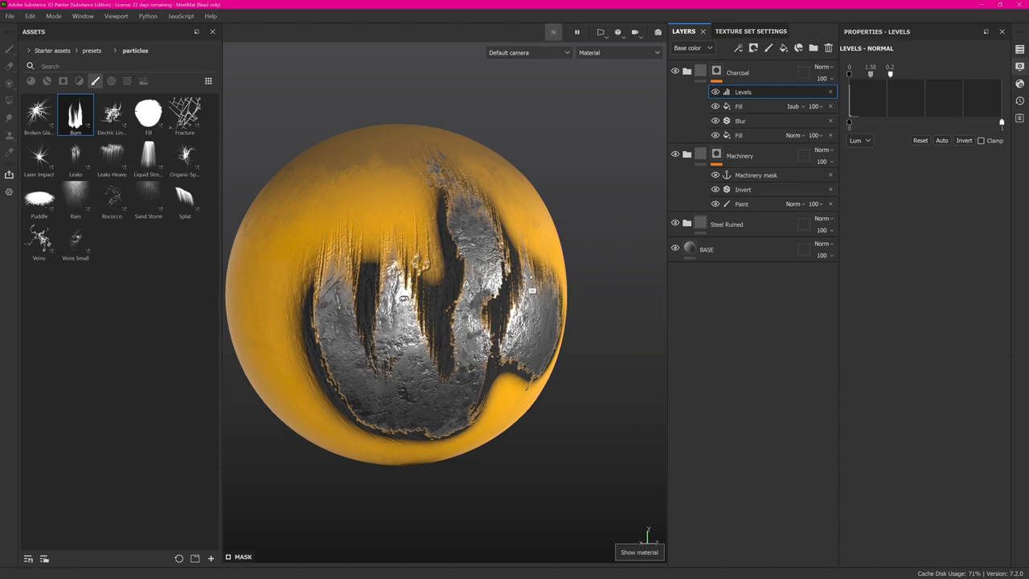
# - Select the Machinery mask's paint effect and switch to a size 12.17 Artistic brush preset using the Alpha Dirt 03 alpha
pyautogui.keyDown('alt'); pyautogui.moveTo(476, 283); pyautogui.dragTo(449, 326, button='right'); pyautogui.keyUp('alt')
pyautogui.moveTo(449, 325)
pyautogui.keyDown('alt'); pyautogui.mouseDown()
pyautogui.moveTo(409, 292)
pyautogui.moveTo(495, 324)
pyautogui.moveTo(450, 322)
pyautogui.mouseUp(); pyautogui.keyUp('alt')
pyautogui.keyDown('alt'); pyautogui.moveTo(450, 321); pyautogui.dragTo(400, 294, button='right'); pyautogui.keyUp('alt')
pyautogui.keyDown('alt'); pyautogui.moveTo(399, 294); pyautogui.dragTo(483, 292, button='middle'); pyautogui.keyUp('alt')
pyautogui.keyDown('alt'); pyautogui.moveTo(483, 292); pyautogui.dragTo(555, 285); pyautogui.keyUp('alt')
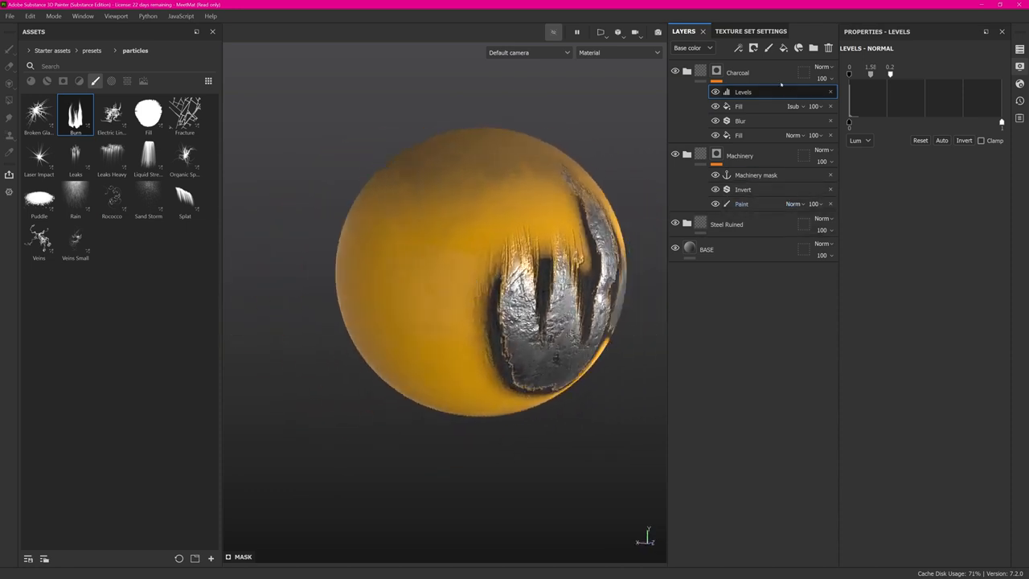
pyautogui.click(751, 204)
pyautogui.keyDown('alt'); pyautogui.moveTo(406, 312); pyautogui.dragTo(426, 283); pyautogui.keyUp('alt')
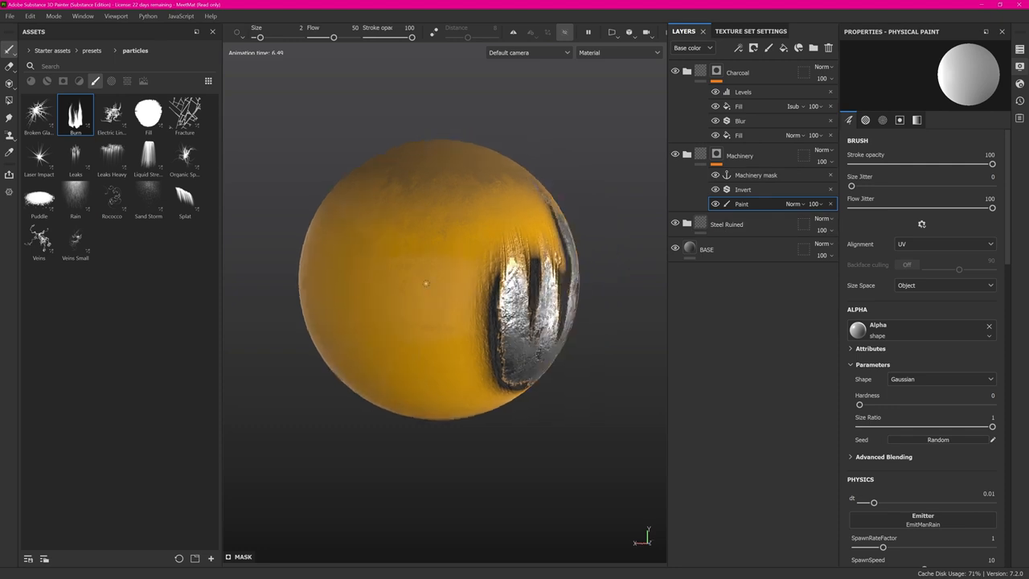
pyautogui.click(98, 52)
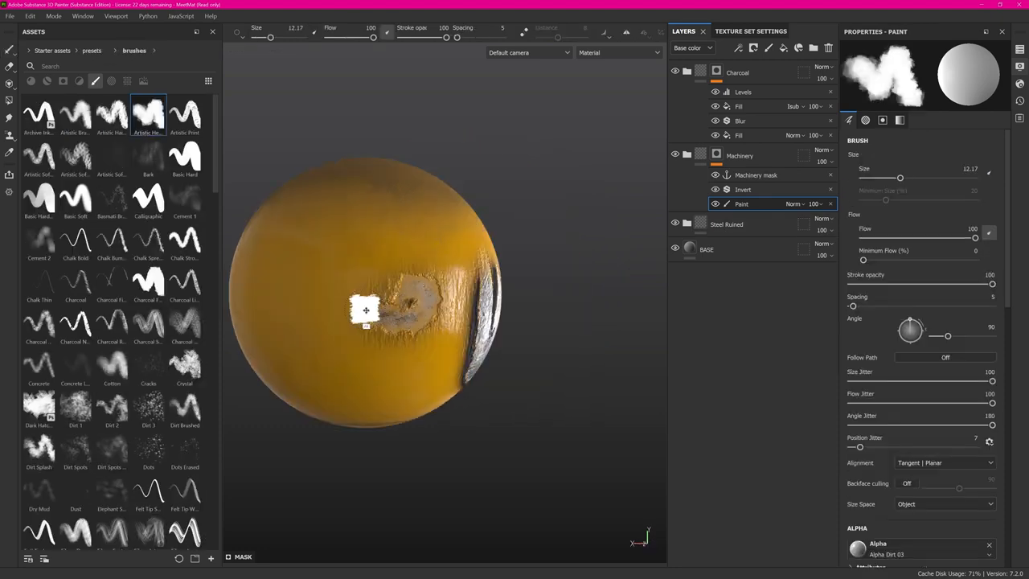
# - Paint winding strokes into the Machinery mask across the back and far side of the head with the Artistic brush
pyautogui.keyDown('alt'); pyautogui.moveTo(364, 309); pyautogui.dragTo(415, 343, button='middle'); pyautogui.keyUp('alt')
pyautogui.keyDown('alt'); pyautogui.moveTo(416, 343); pyautogui.dragTo(515, 329, button='right'); pyautogui.keyUp('alt')
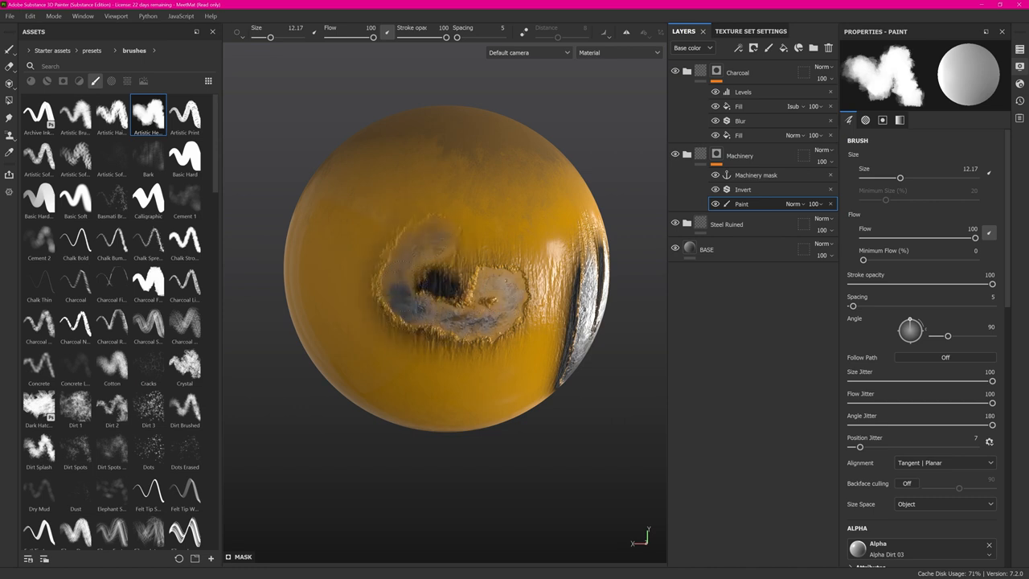
pyautogui.moveTo(491, 282)
pyautogui.mouseDown()
pyautogui.moveTo(507, 233)
pyautogui.moveTo(483, 188)
pyautogui.moveTo(402, 181)
pyautogui.moveTo(337, 247)
pyautogui.moveTo(354, 353)
pyautogui.moveTo(474, 385)
pyautogui.moveTo(506, 346)
pyautogui.moveTo(450, 331)
pyautogui.moveTo(527, 362)
pyautogui.mouseUp()
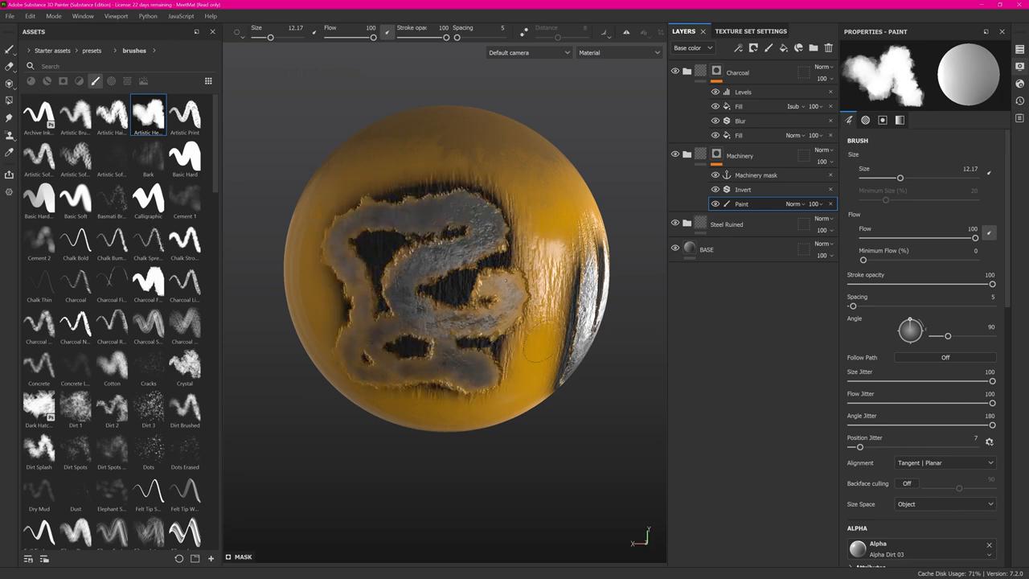
pyautogui.scroll(-2, 459, 298)
pyautogui.moveTo(459, 299)
pyautogui.keyDown('alt'); pyautogui.mouseDown()
pyautogui.moveTo(493, 281)
pyautogui.moveTo(379, 276)
pyautogui.moveTo(480, 231)
pyautogui.moveTo(496, 398)
pyautogui.mouseUp(); pyautogui.keyUp('alt')
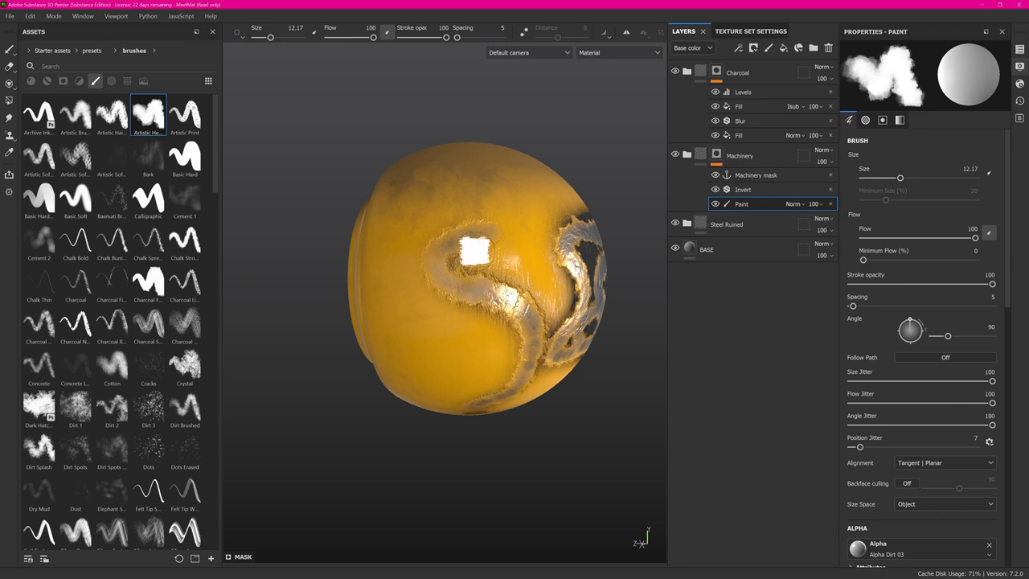
pyautogui.keyDown('alt'); pyautogui.moveTo(504, 205); pyautogui.dragTo(455, 223); pyautogui.keyUp('alt')
pyautogui.keyDown('alt'); pyautogui.moveTo(455, 222); pyautogui.dragTo(597, 239, button='right'); pyautogui.keyUp('alt')
pyautogui.keyDown('alt'); pyautogui.moveTo(597, 238); pyautogui.dragTo(492, 193, button='middle'); pyautogui.keyUp('alt')
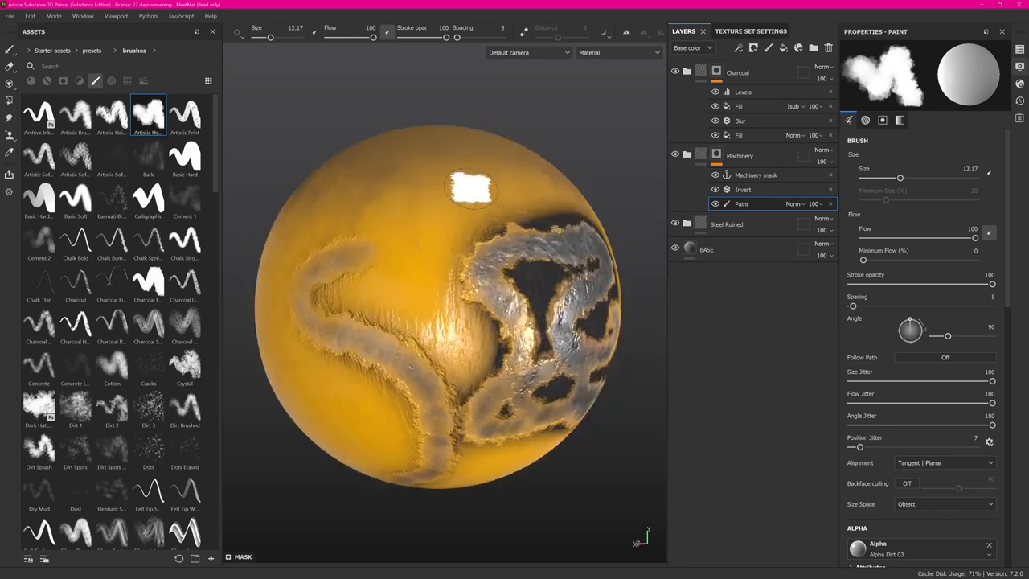
pyautogui.moveTo(426, 275)
pyautogui.mouseDown()
pyautogui.moveTo(463, 321)
pyautogui.moveTo(369, 282)
pyautogui.moveTo(377, 295)
pyautogui.moveTo(452, 326)
pyautogui.moveTo(471, 367)
pyautogui.mouseUp()
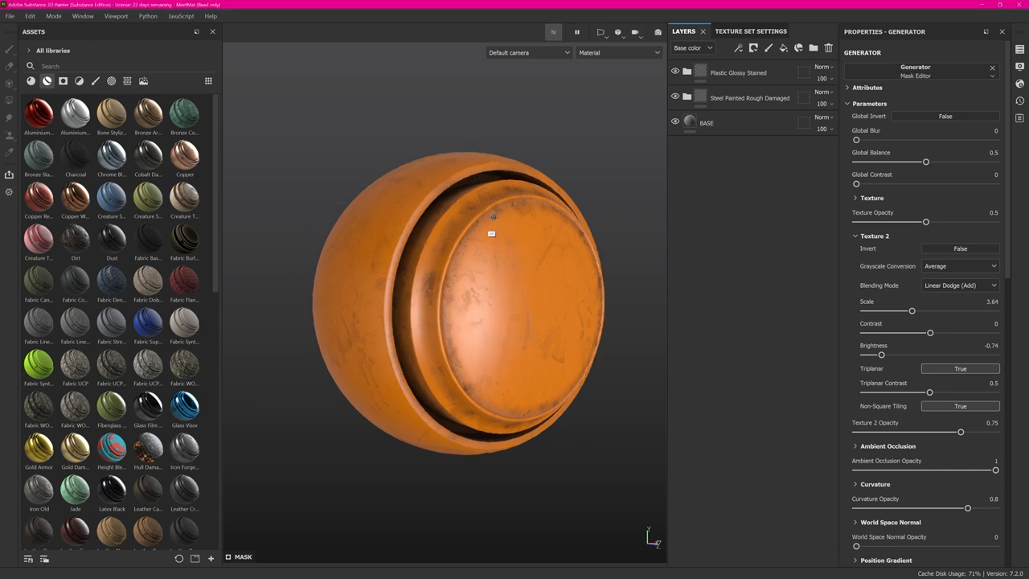
# - Add a black mask to the Plastic Glossy Stained folder and give it a Mask Editor generator
pyautogui.click(748, 65)
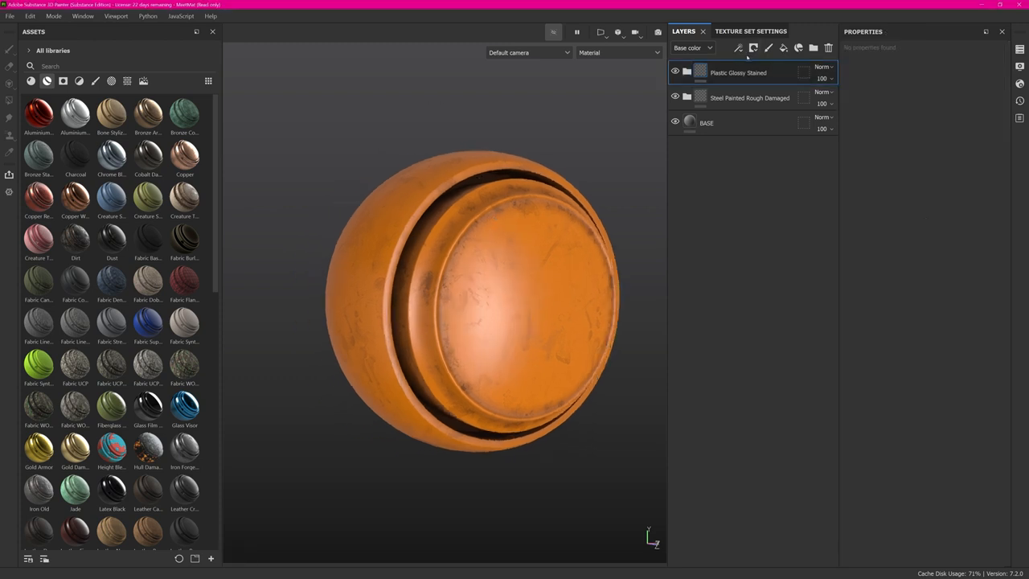
pyautogui.click(754, 47)
pyautogui.click(791, 73)
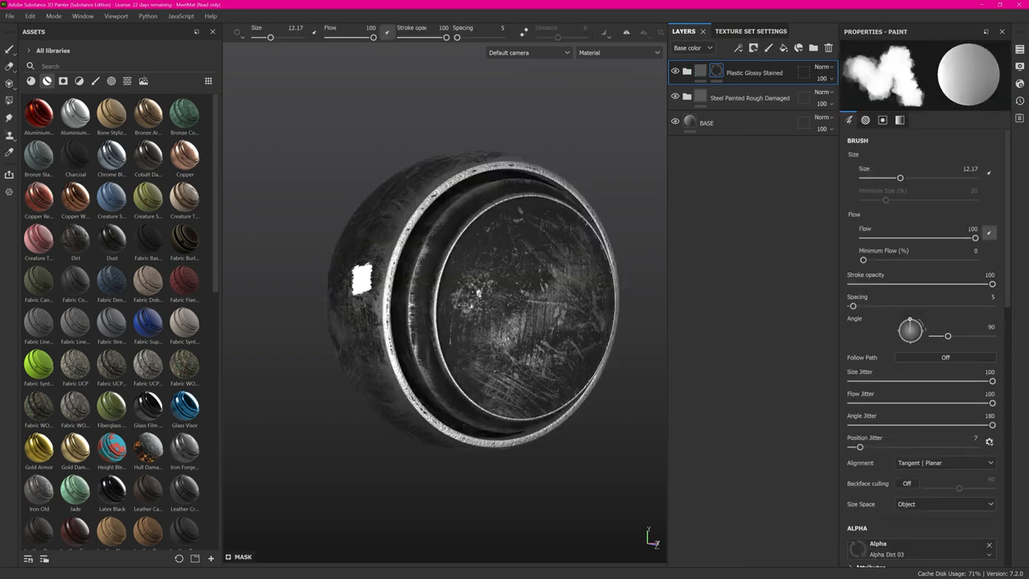
pyautogui.rightClick(718, 70)
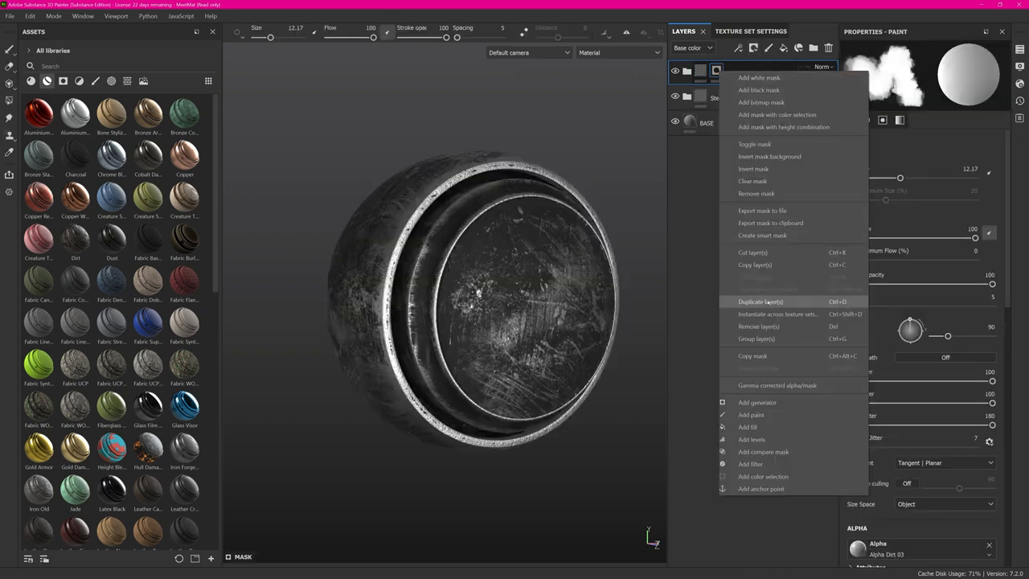
pyautogui.click(757, 402)
pyautogui.click(924, 68)
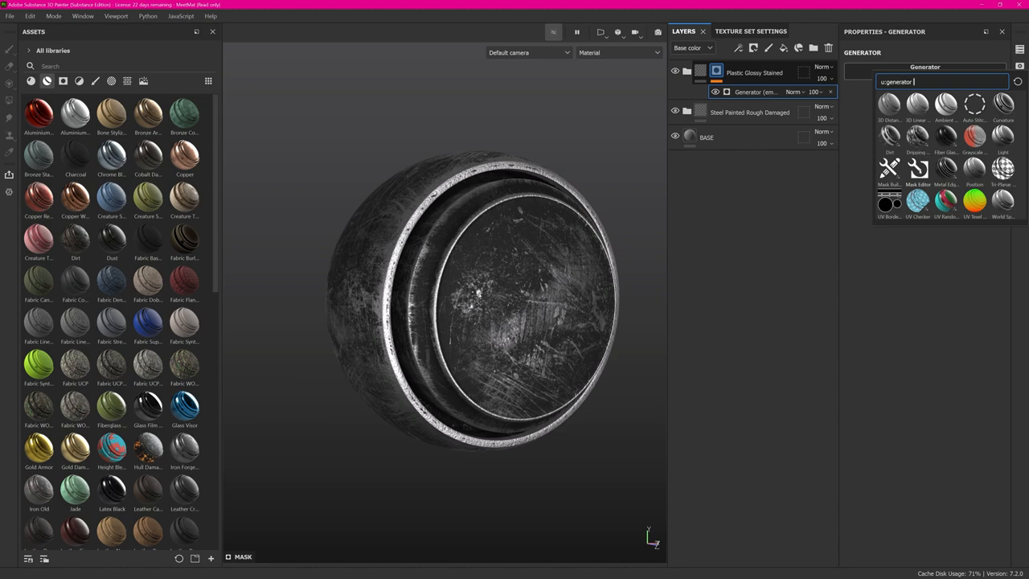
pyautogui.click(917, 169)
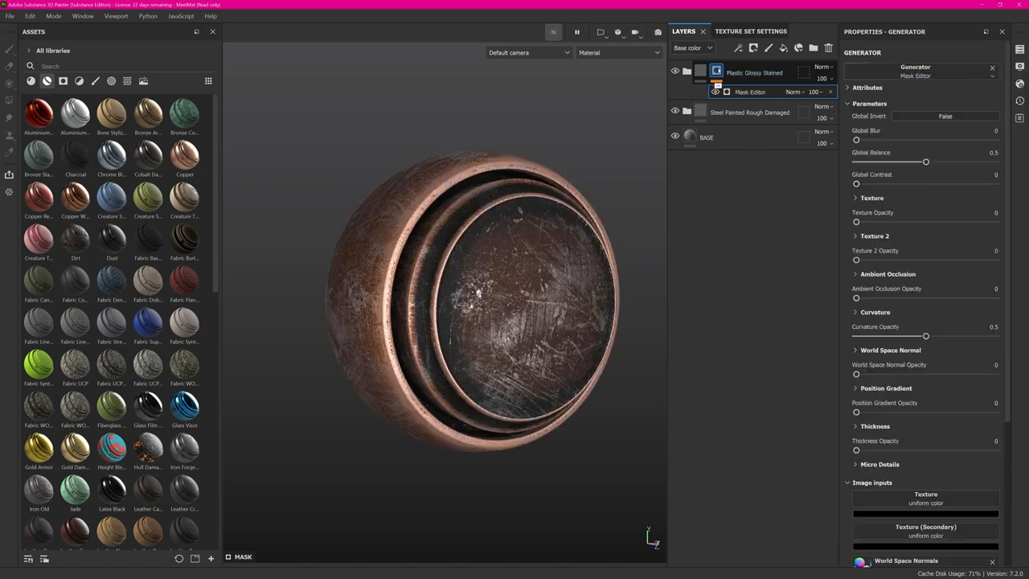
# - Display the folder's mask in the viewport and set the generator's Curvature Opacity to 1 and curvature contrast to 0.56
pyautogui.keyDown('alt'); pyautogui.click(717, 75); pyautogui.keyUp('alt')
pyautogui.click(751, 92)
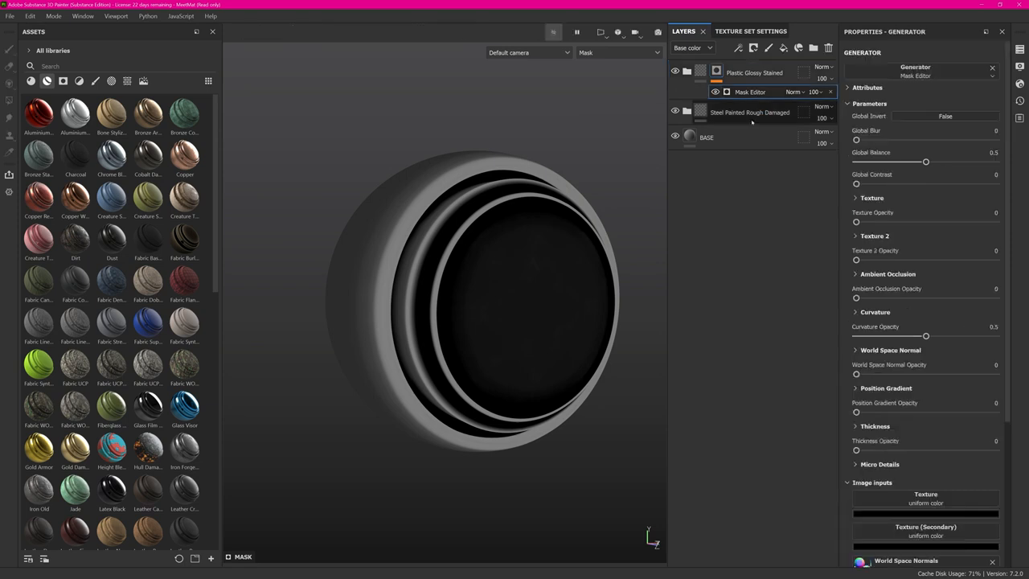
pyautogui.moveTo(926, 336); pyautogui.dragTo(996, 336)
pyautogui.keyDown('alt'); pyautogui.moveTo(596, 233); pyautogui.dragTo(511, 235); pyautogui.keyUp('alt')
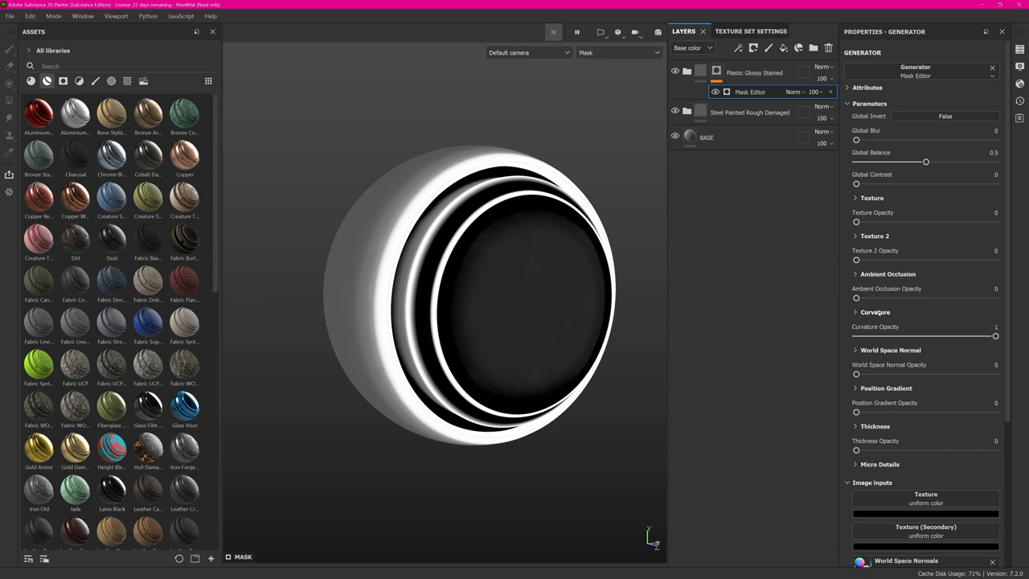
pyautogui.click(876, 312)
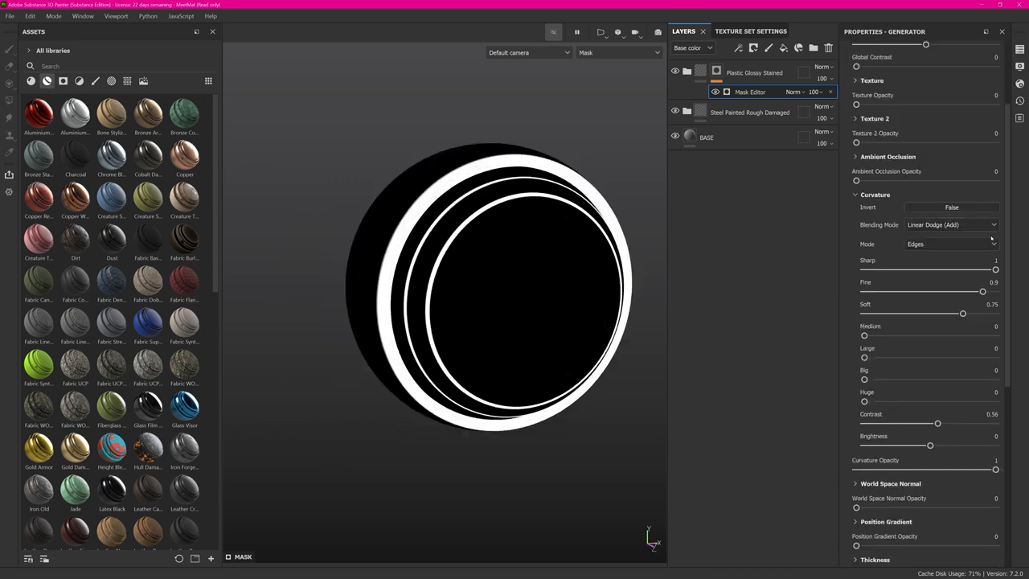
# - Find grunge textures and assign Grunge Map 013 to the generator's Texture input and Grunge Map 010 to Texture (Secondary)
pyautogui.scroll(-5, 992, 239)
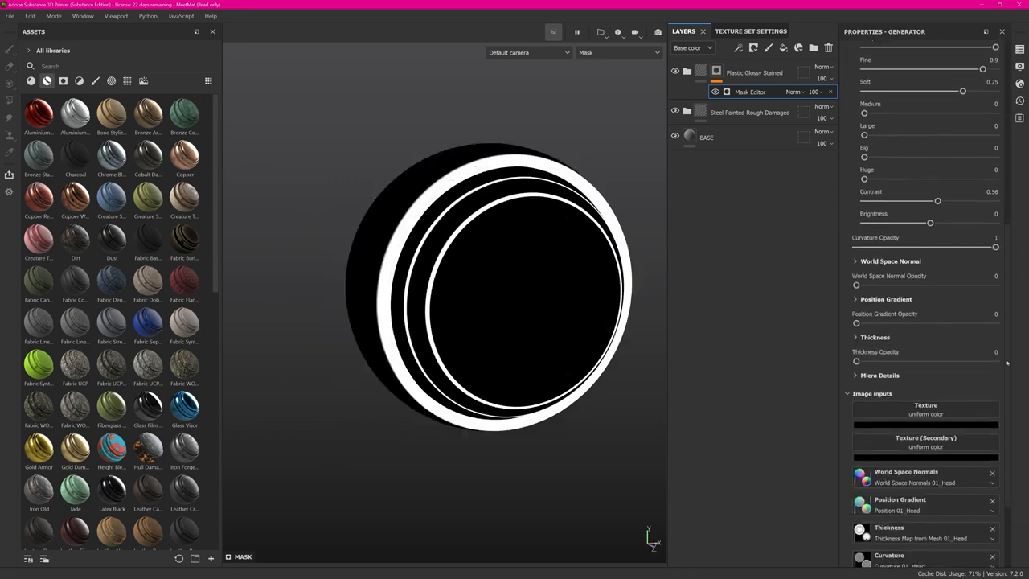
pyautogui.keyDown('alt'); pyautogui.moveTo(448, 197); pyautogui.dragTo(406, 224); pyautogui.keyUp('alt')
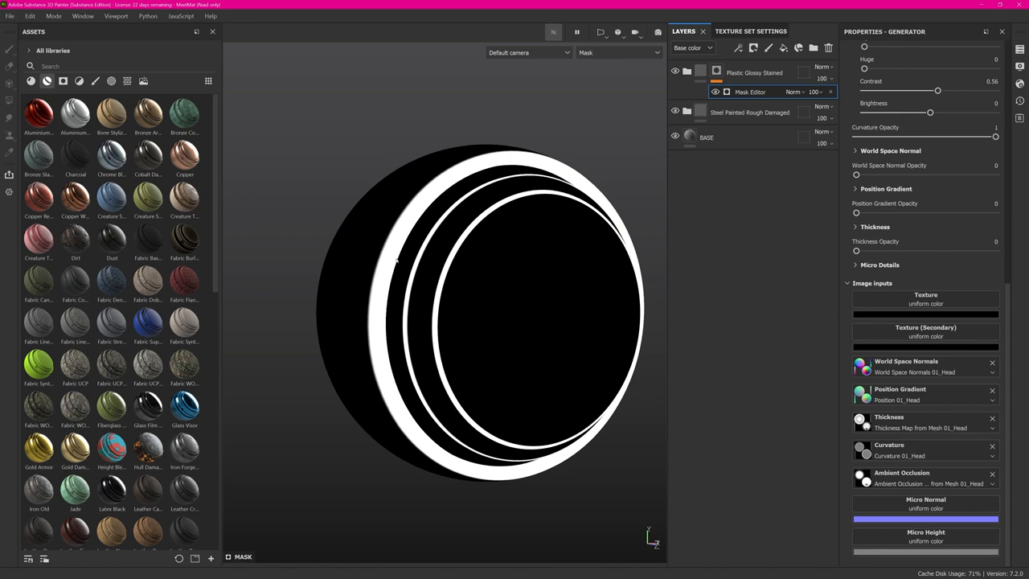
pyautogui.click(129, 83)
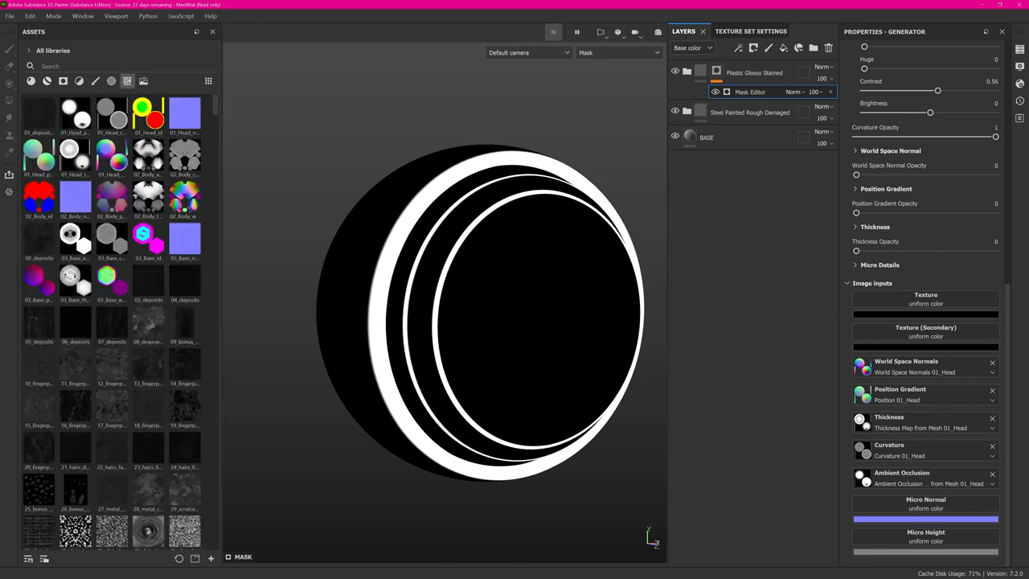
pyautogui.click(90, 67)
pyautogui.write('grunge')
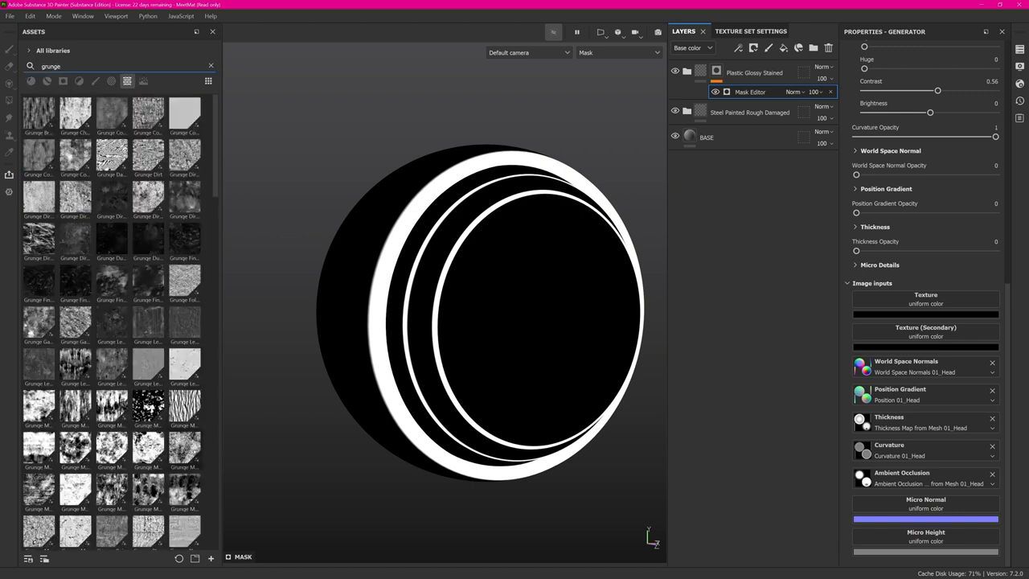
pyautogui.moveTo(112, 490); pyautogui.dragTo(925, 300)
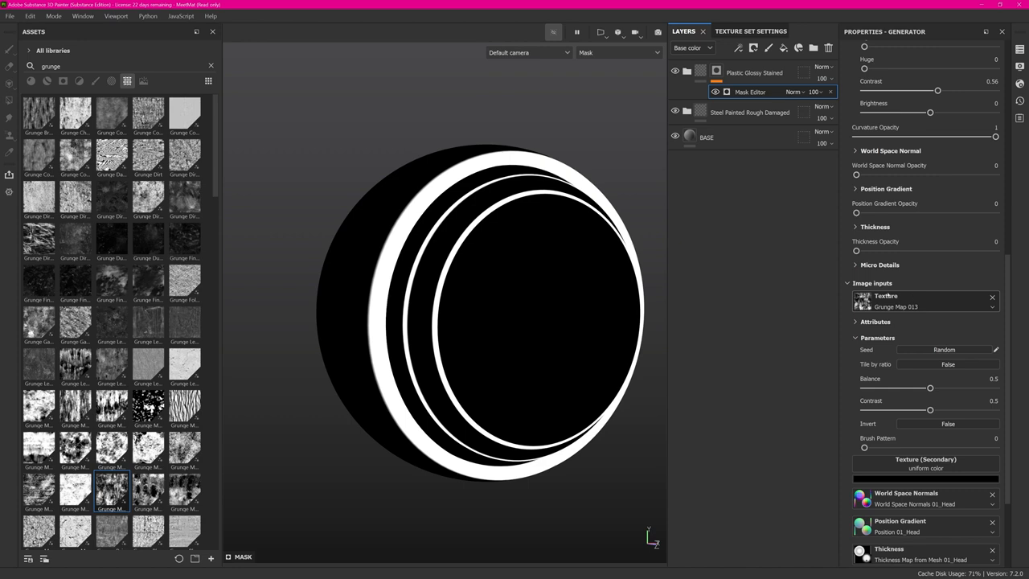
pyautogui.scroll(-3, 890, 295)
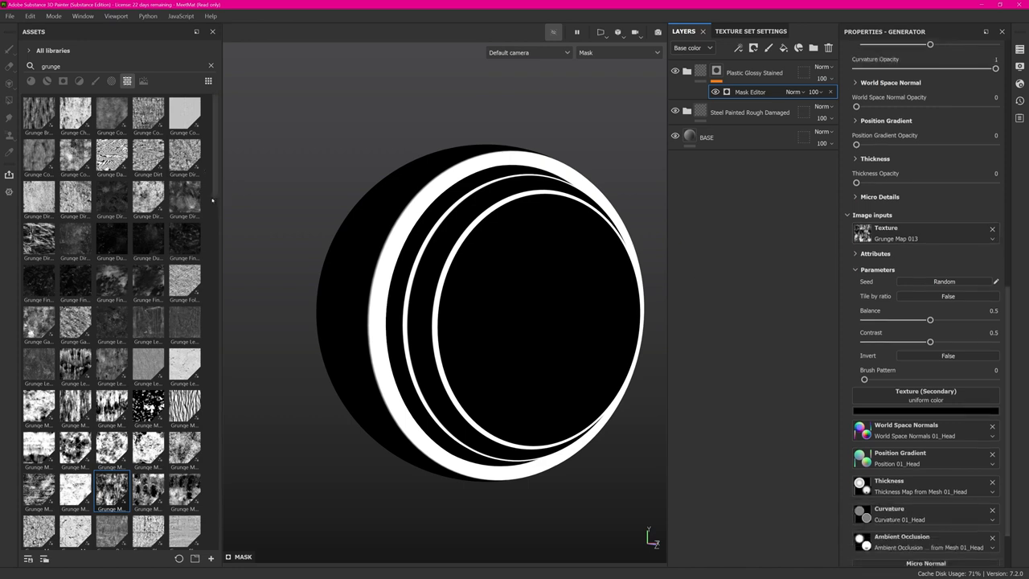
pyautogui.moveTo(185, 449); pyautogui.dragTo(920, 393)
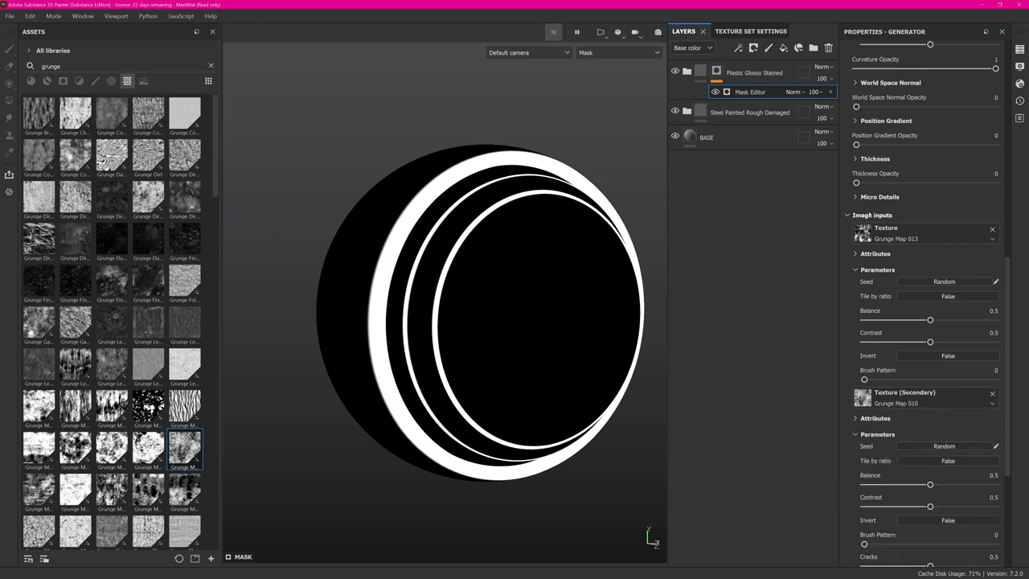
# - Set the generator's Texture Opacity to 1 and its first texture's blending mode to Multiply
pyautogui.click(872, 216)
pyautogui.moveTo(1009, 241); pyautogui.dragTo(1008, 101)
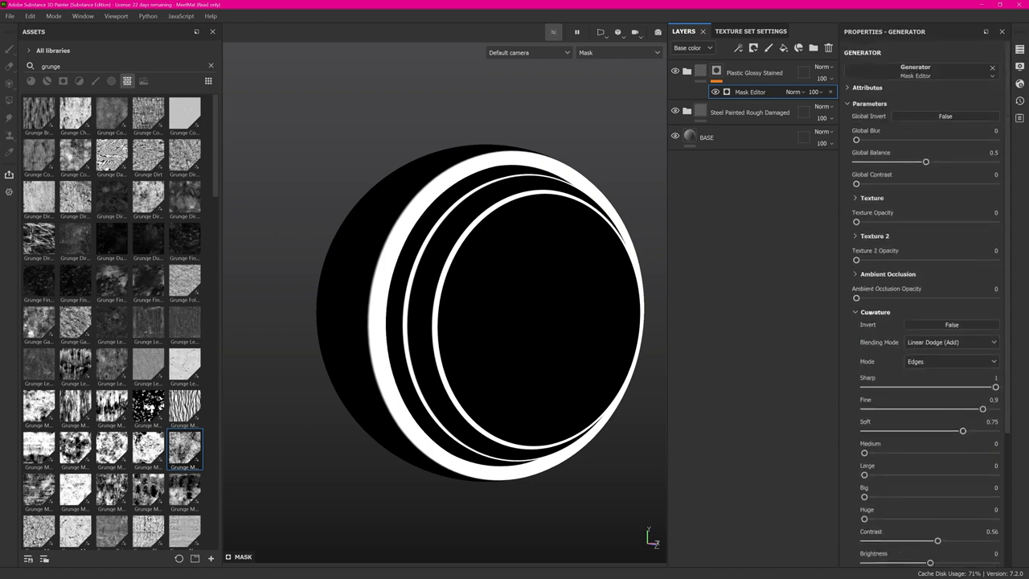
pyautogui.click(874, 312)
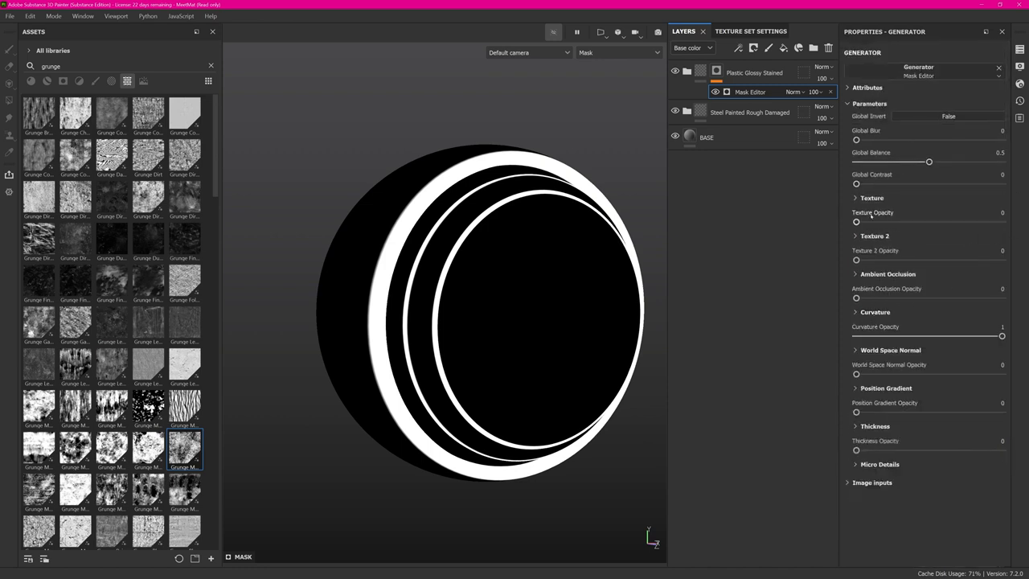
pyautogui.moveTo(856, 221); pyautogui.dragTo(1002, 222)
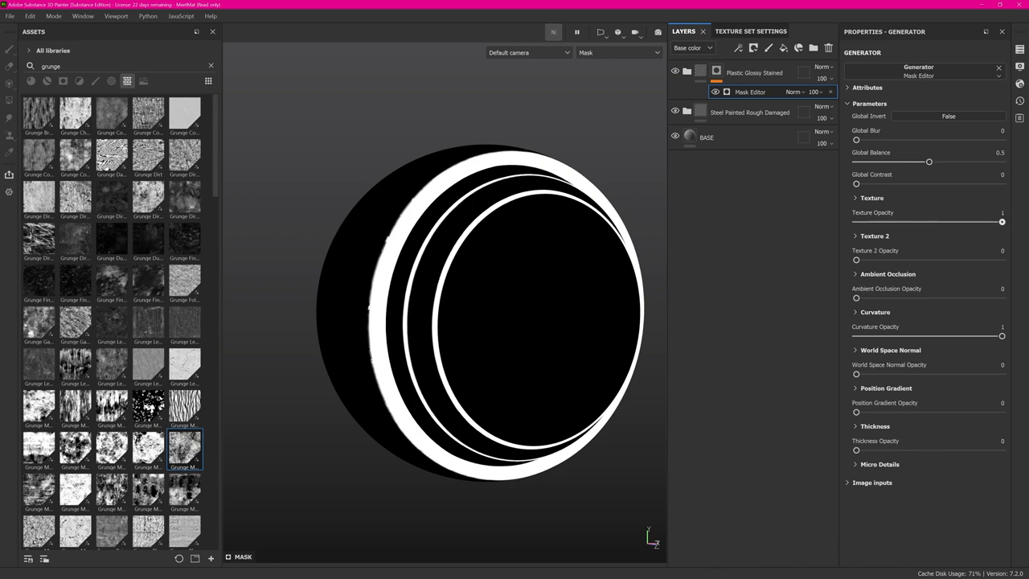
pyautogui.click(871, 199)
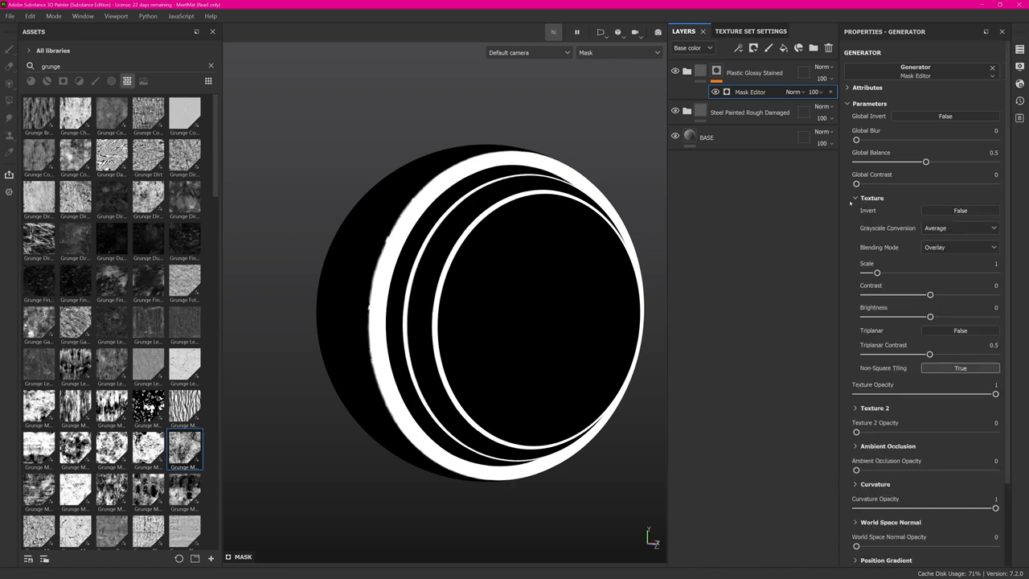
pyautogui.click(960, 247)
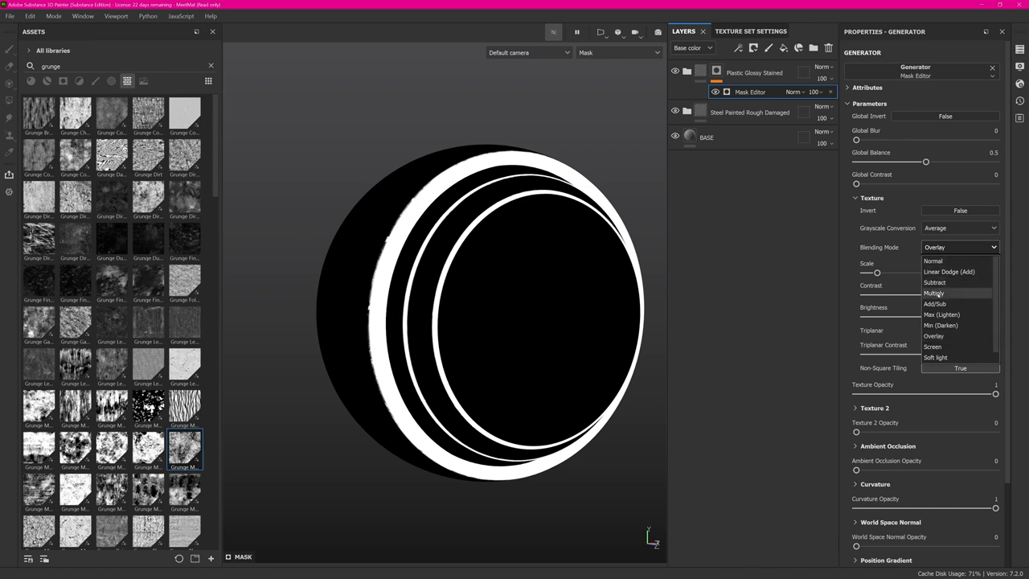
pyautogui.click(944, 292)
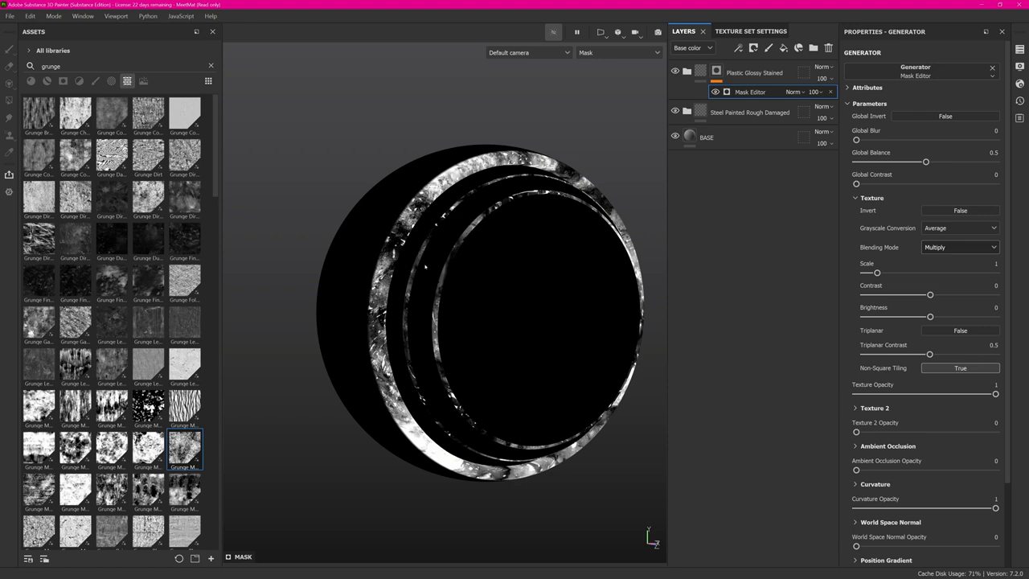
pyautogui.click(868, 198)
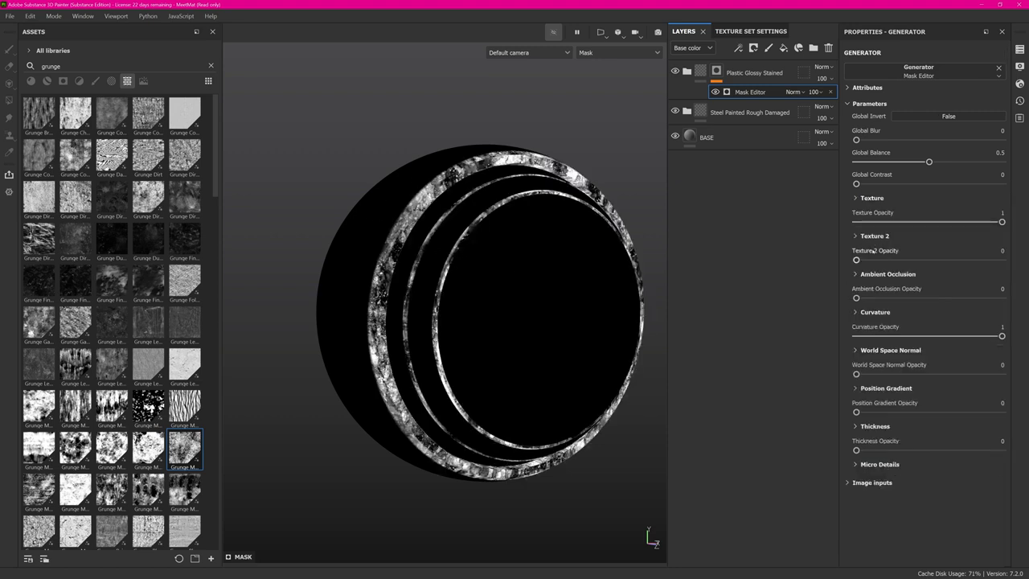
# - Set Texture 2 to opacity 1, Multiply blending, contrast 0.81 and scale 4.21, with triplanar projection enabled
pyautogui.moveTo(857, 259); pyautogui.dragTo(1002, 262)
pyautogui.click(872, 236)
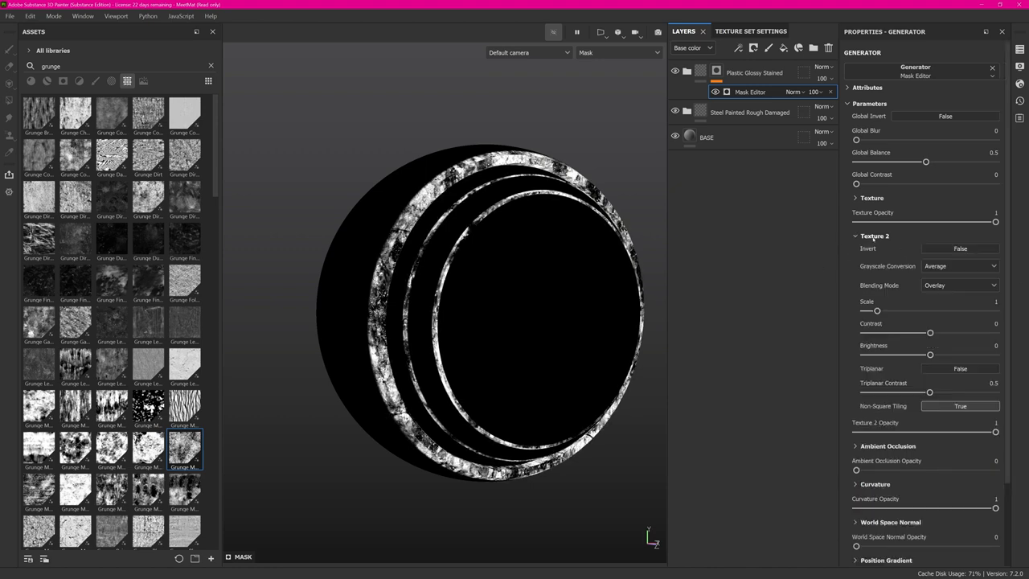
pyautogui.click(953, 286)
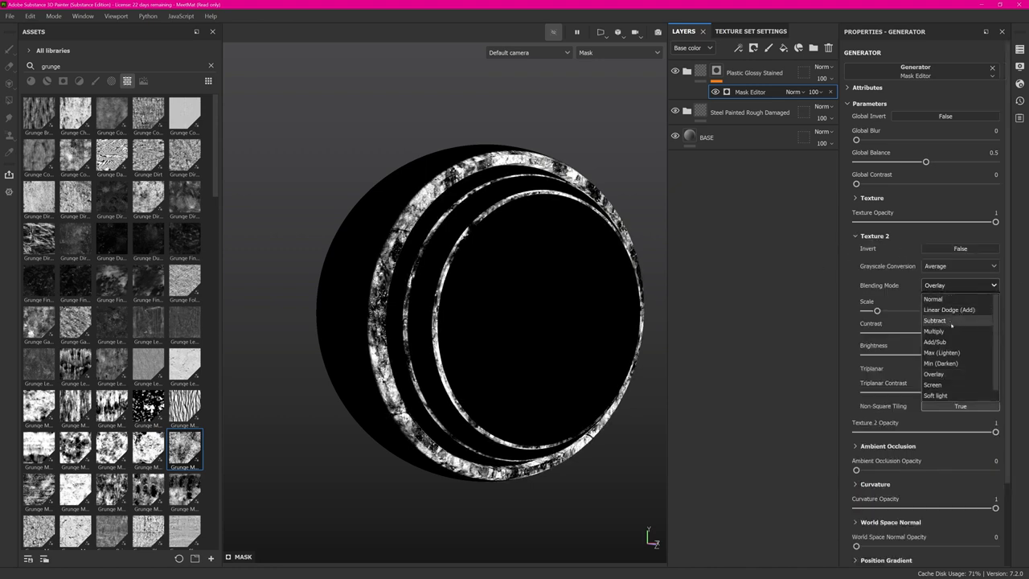
pyautogui.click(943, 330)
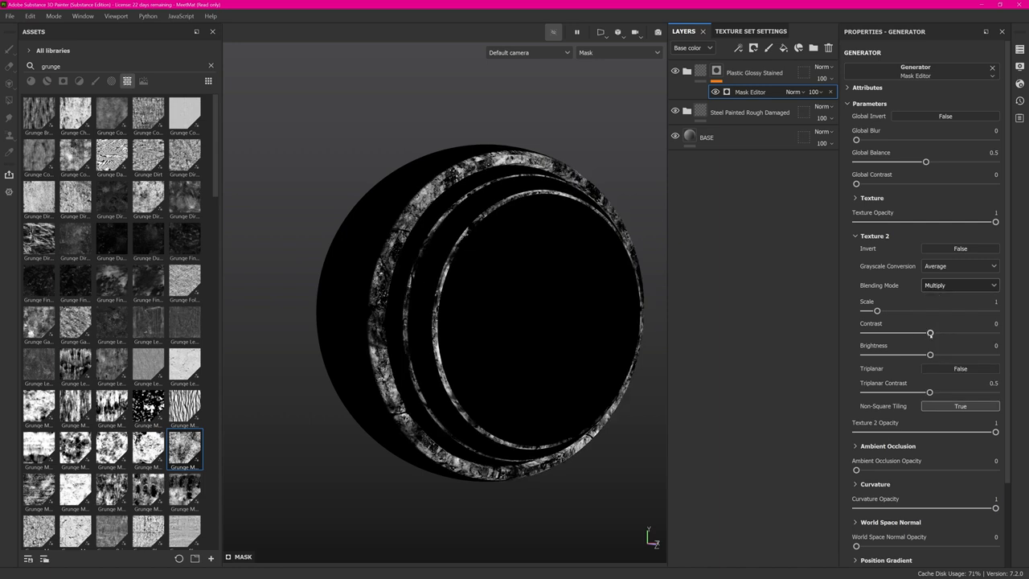
pyautogui.moveTo(930, 332); pyautogui.dragTo(983, 333)
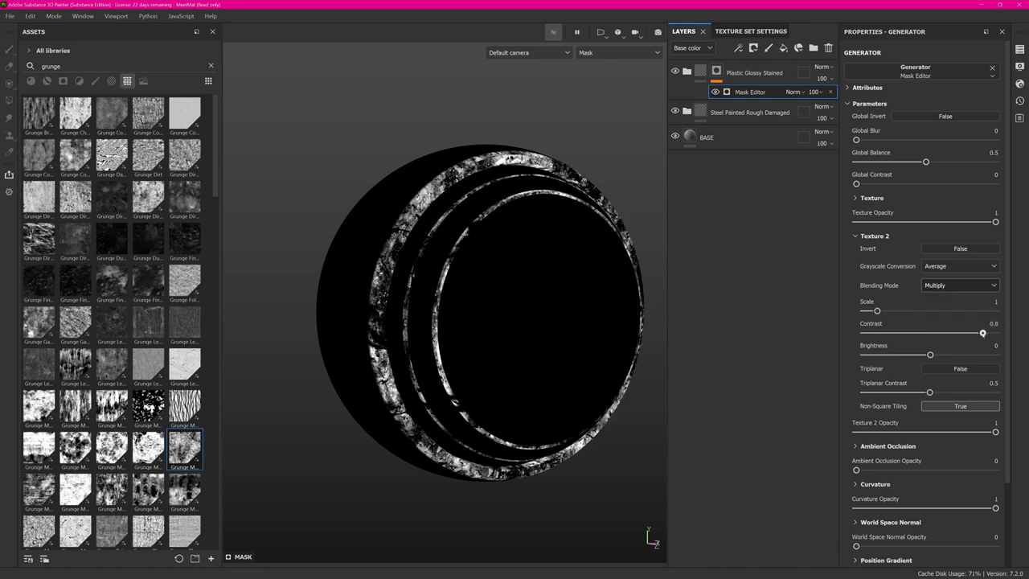
pyautogui.click(956, 369)
pyautogui.moveTo(877, 310); pyautogui.dragTo(920, 311)
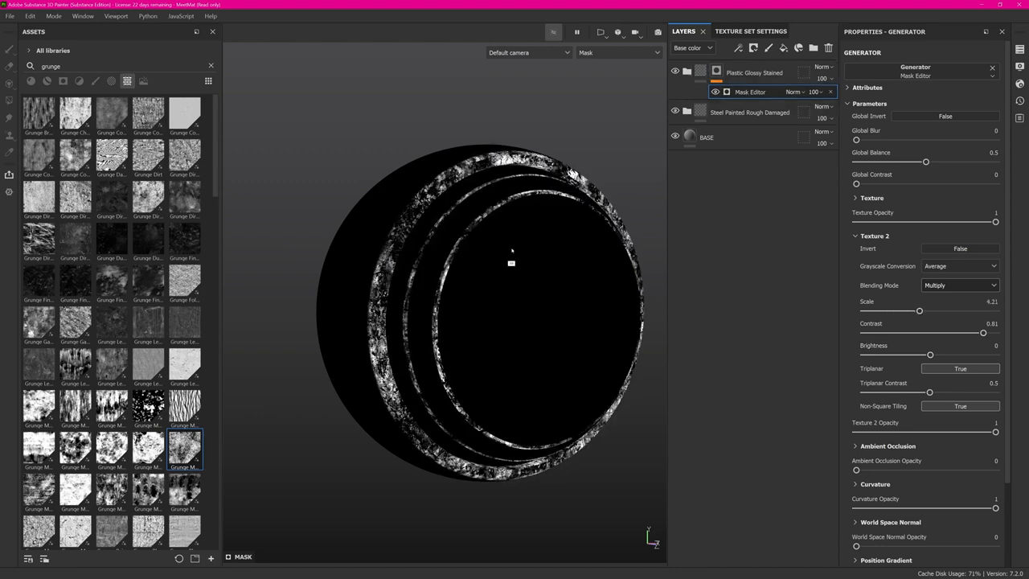
# - Return the viewport to the full material and enable Global Invert on the Mask Editor generator
pyautogui.press('m')
pyautogui.keyDown('alt'); pyautogui.moveTo(394, 292); pyautogui.dragTo(402, 351); pyautogui.keyUp('alt')
pyautogui.keyDown('alt'); pyautogui.moveTo(486, 202); pyautogui.dragTo(481, 212); pyautogui.keyUp('alt')
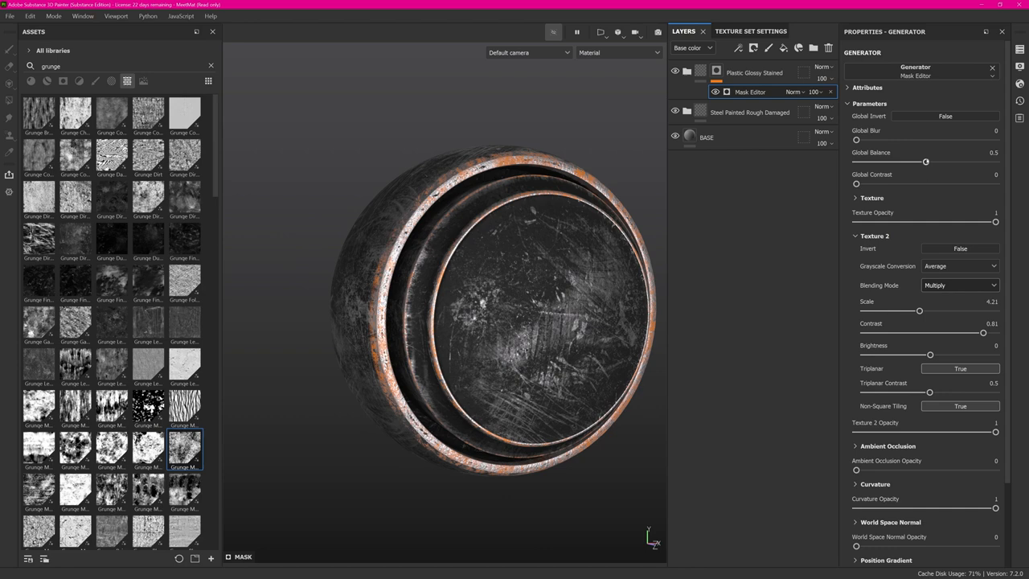
pyautogui.click(942, 116)
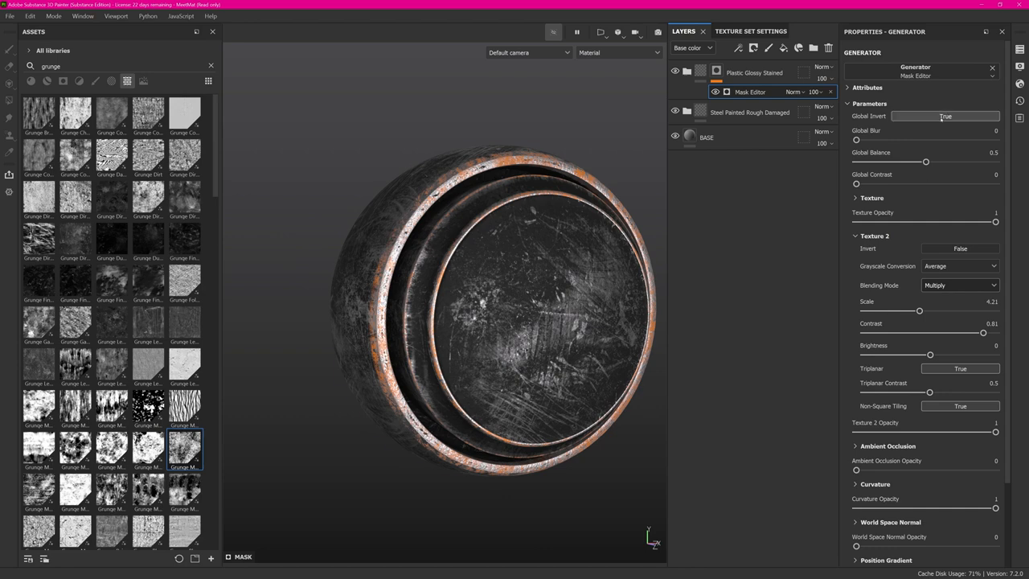
pyautogui.keyDown('alt'); pyautogui.moveTo(466, 258); pyautogui.dragTo(437, 290); pyautogui.keyUp('alt')
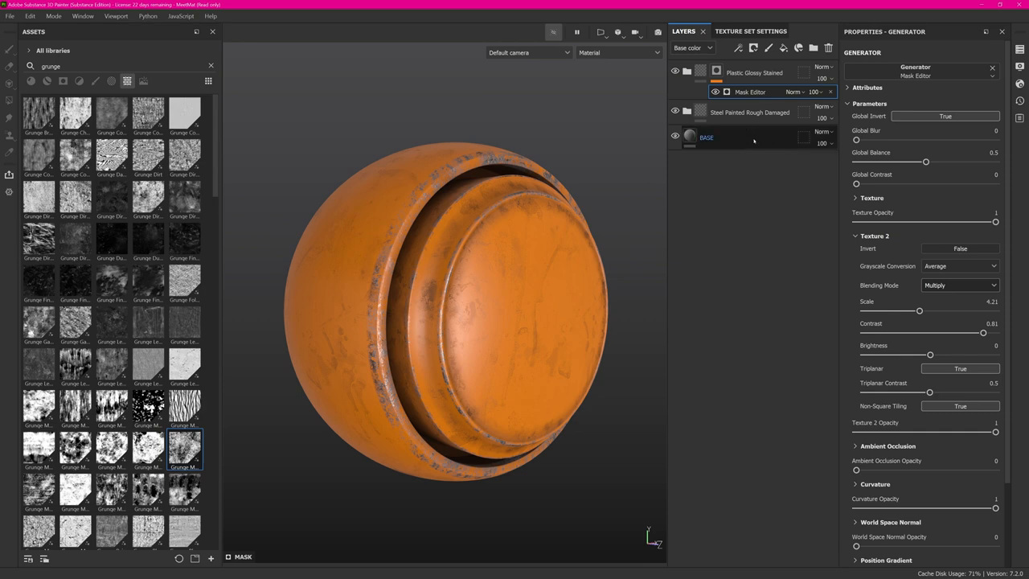
# - Set the generator's Global Contrast to 0.26 and Global Balance to 0.81 in mask view and display the full material
pyautogui.press('c')
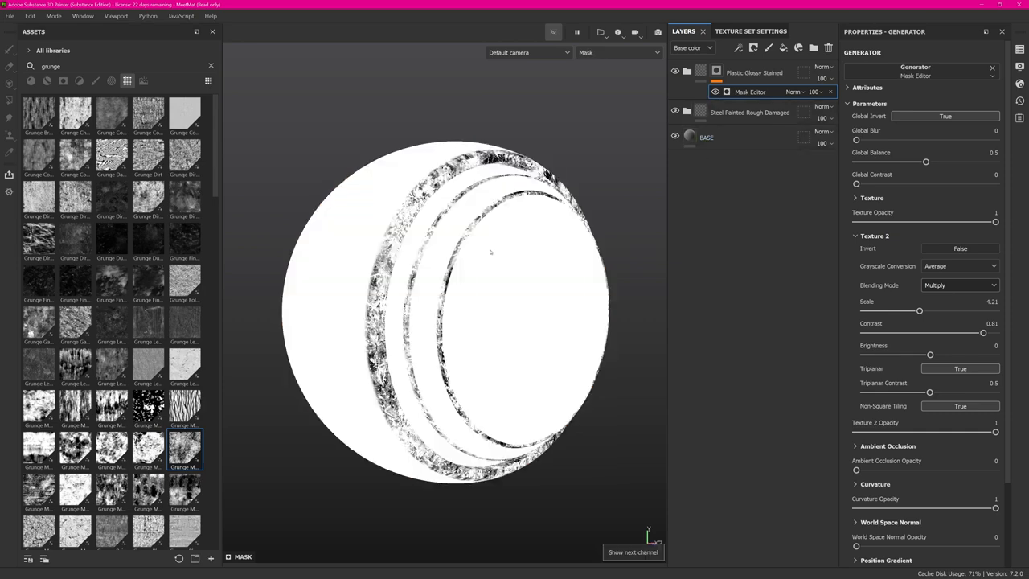
pyautogui.keyDown('alt'); pyautogui.moveTo(468, 288); pyautogui.dragTo(461, 296); pyautogui.keyUp('alt')
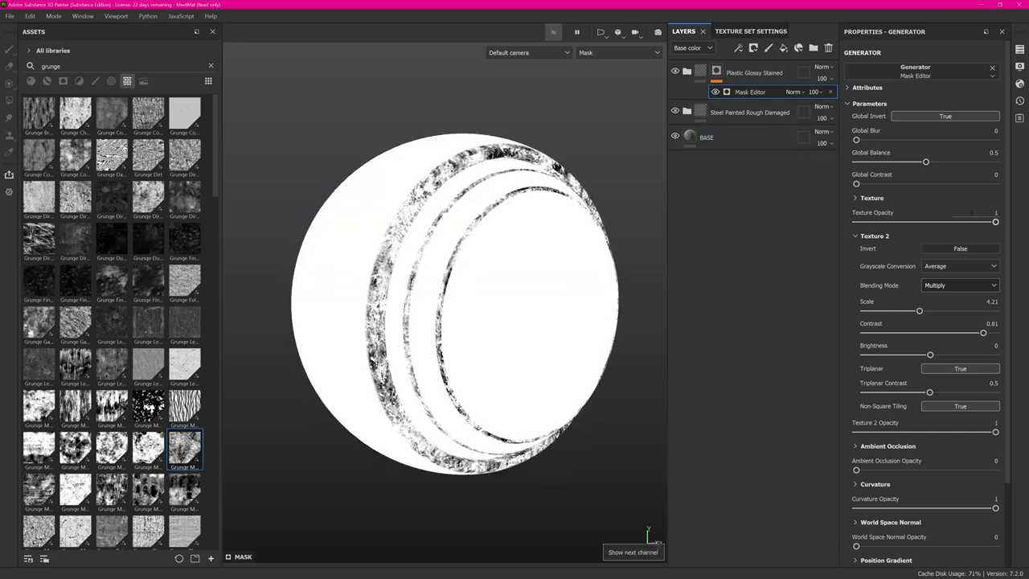
pyautogui.moveTo(859, 183); pyautogui.dragTo(968, 161)
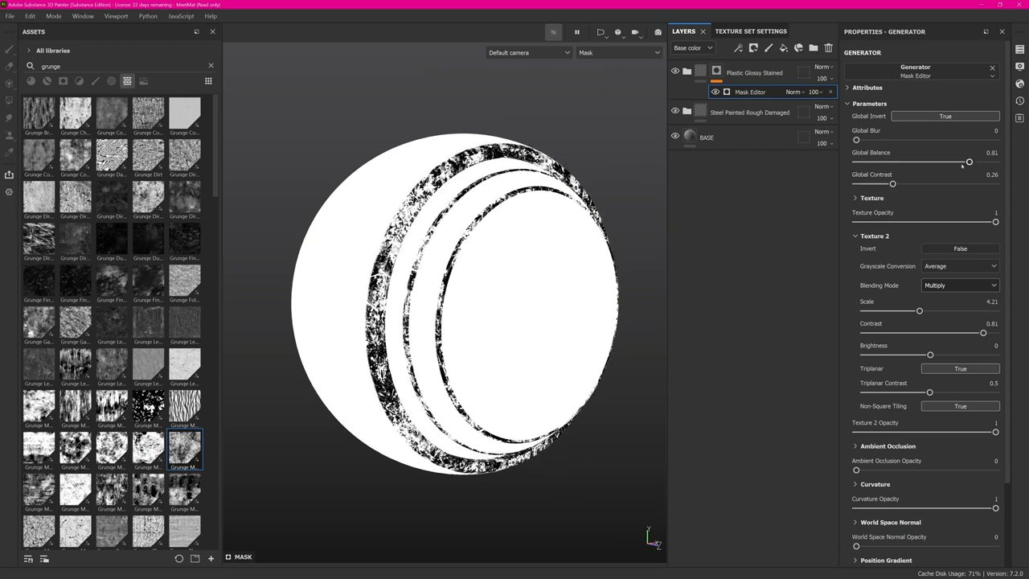
pyautogui.moveTo(892, 183)
pyautogui.mouseDown()
pyautogui.moveTo(967, 184)
pyautogui.moveTo(857, 184)
pyautogui.moveTo(892, 184)
pyautogui.mouseUp()
pyautogui.keyDown('alt'); pyautogui.moveTo(466, 262); pyautogui.dragTo(448, 266); pyautogui.keyUp('alt')
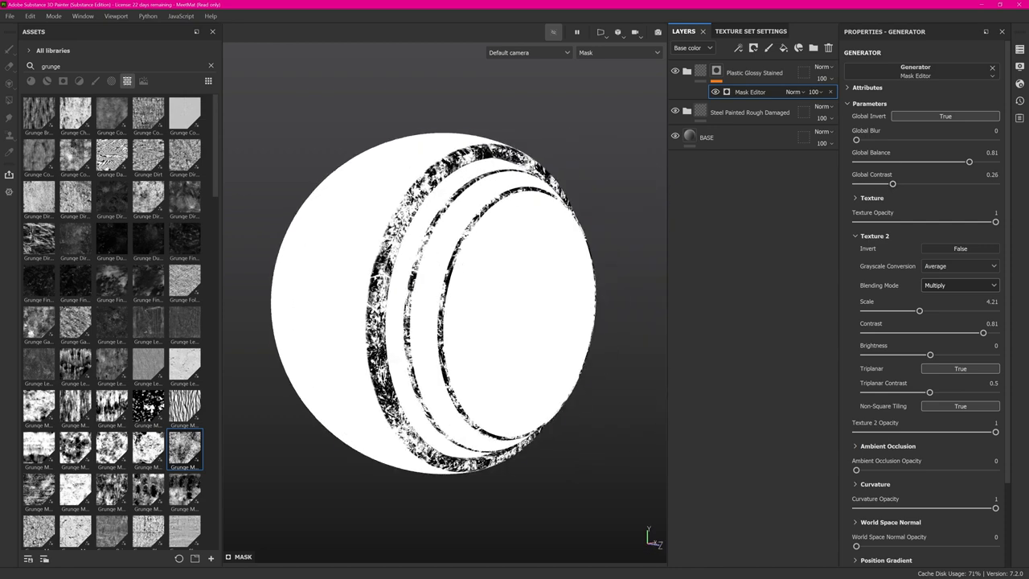
pyautogui.press('m')
pyautogui.moveTo(403, 297)
pyautogui.keyDown('alt'); pyautogui.mouseDown()
pyautogui.moveTo(385, 185)
pyautogui.moveTo(392, 288)
pyautogui.mouseUp(); pyautogui.keyUp('alt')
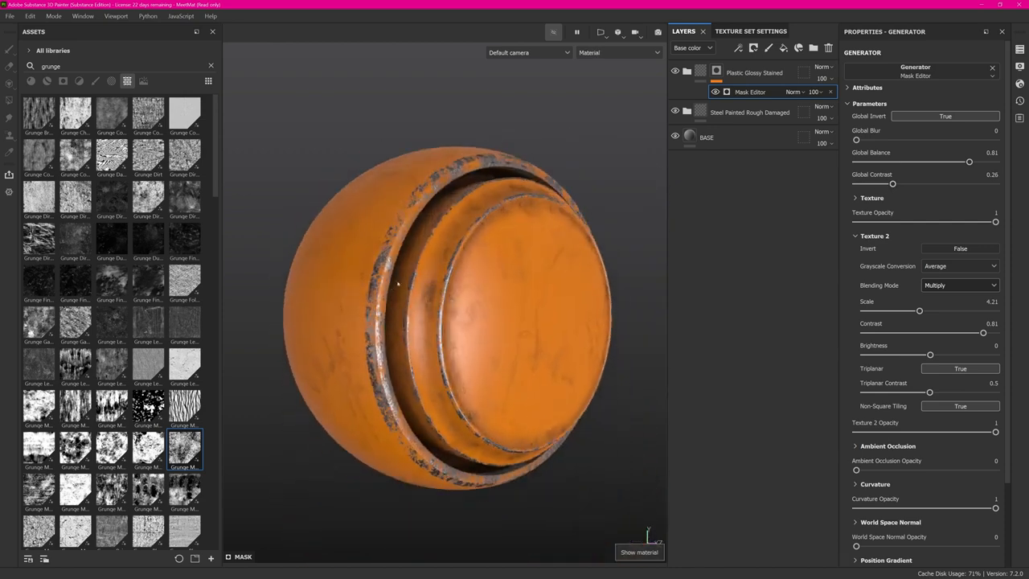
# - Add a Warp filter above the Mask Editor on the Plastic Glossy Stained mask and display the mask in the viewport
pyautogui.rightClick(770, 91)
pyautogui.click(828, 282)
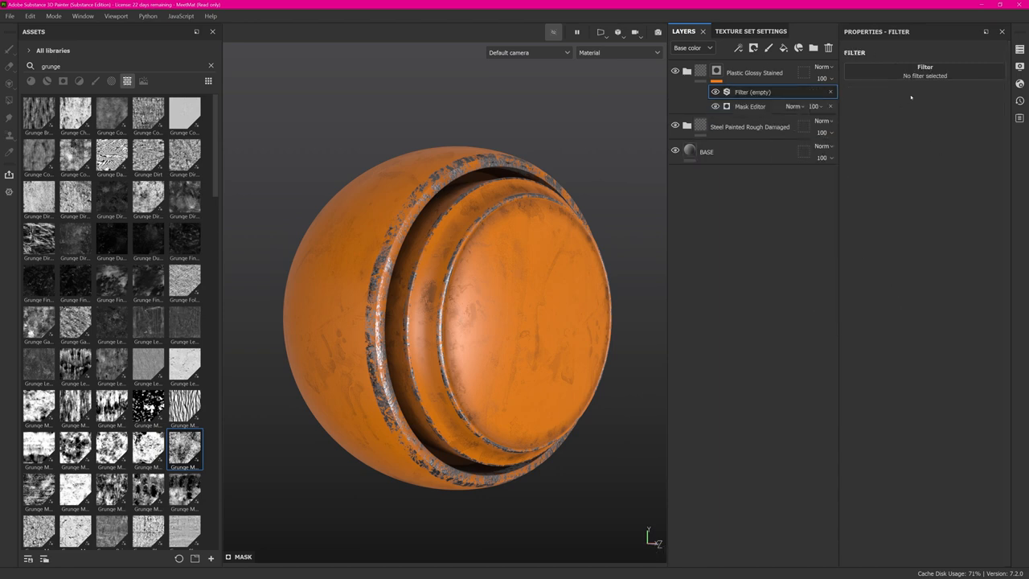
pyautogui.click(925, 66)
pyautogui.click(889, 201)
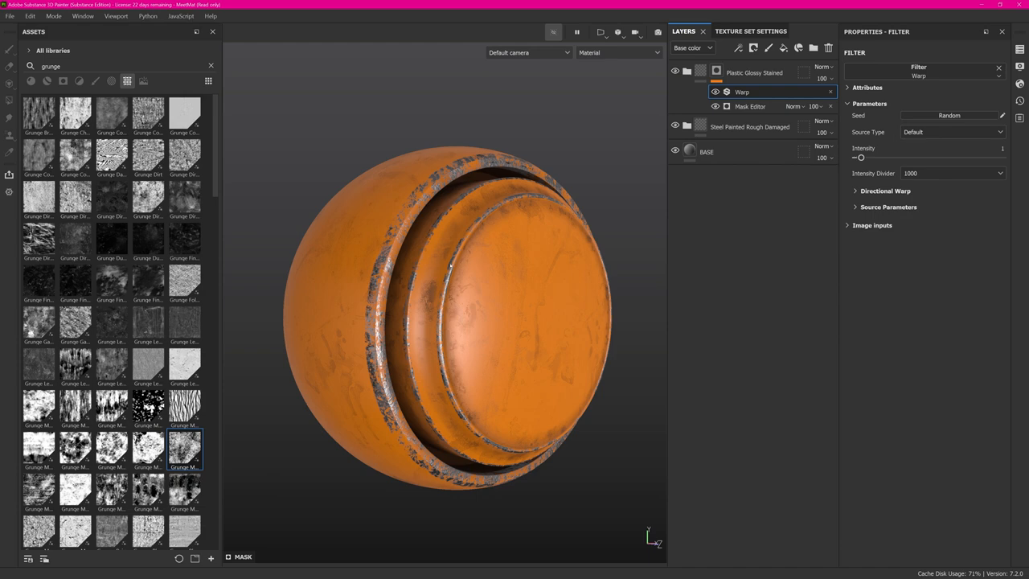
pyautogui.press('m')
pyautogui.scroll(3, 598, 200)
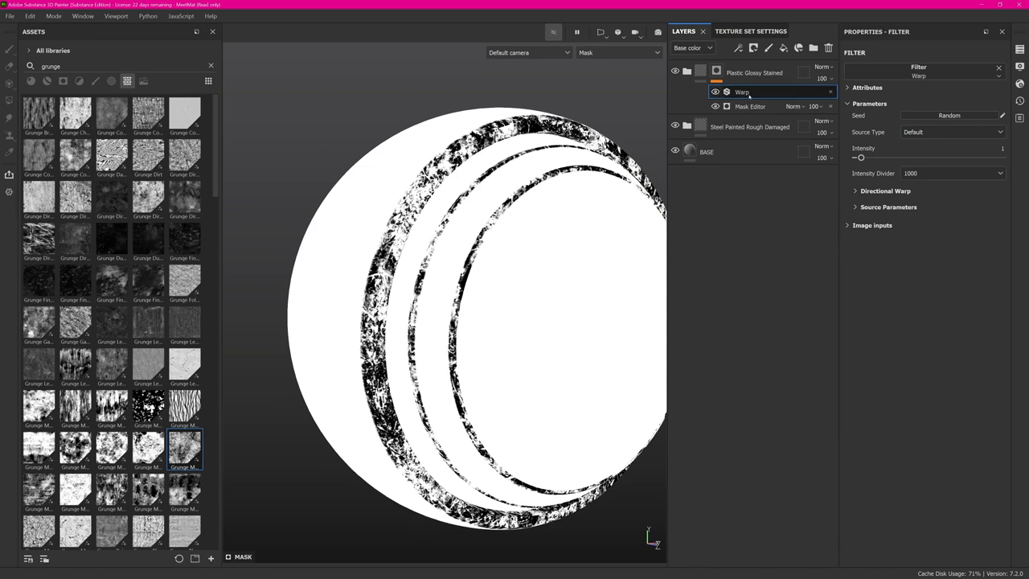
# - Set the Warp filter's Source Tiling to 1.44 and its Intensity to 7.29
pyautogui.click(870, 208)
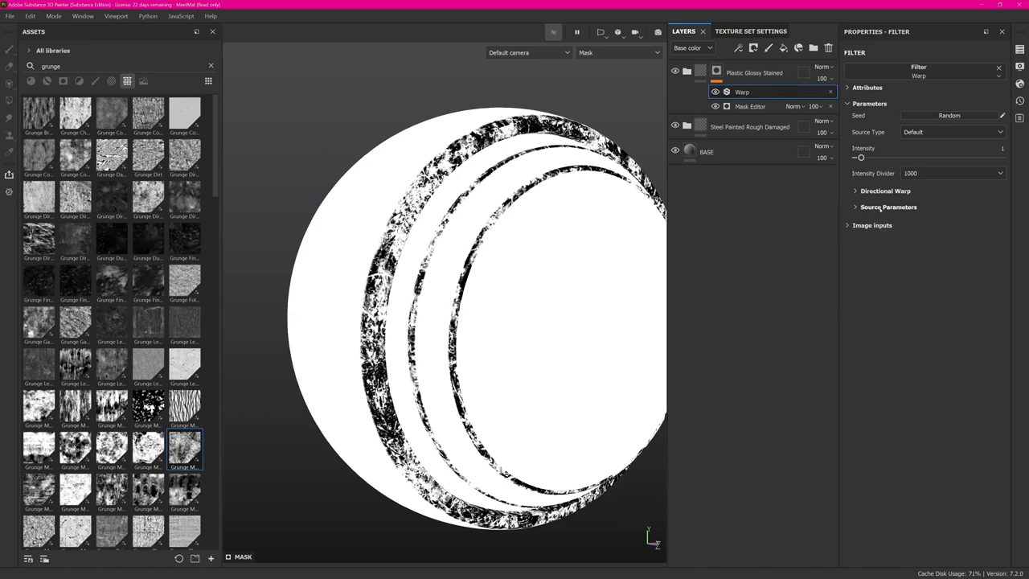
pyautogui.moveTo(872, 294); pyautogui.dragTo(876, 294)
pyautogui.moveTo(861, 158); pyautogui.dragTo(890, 157)
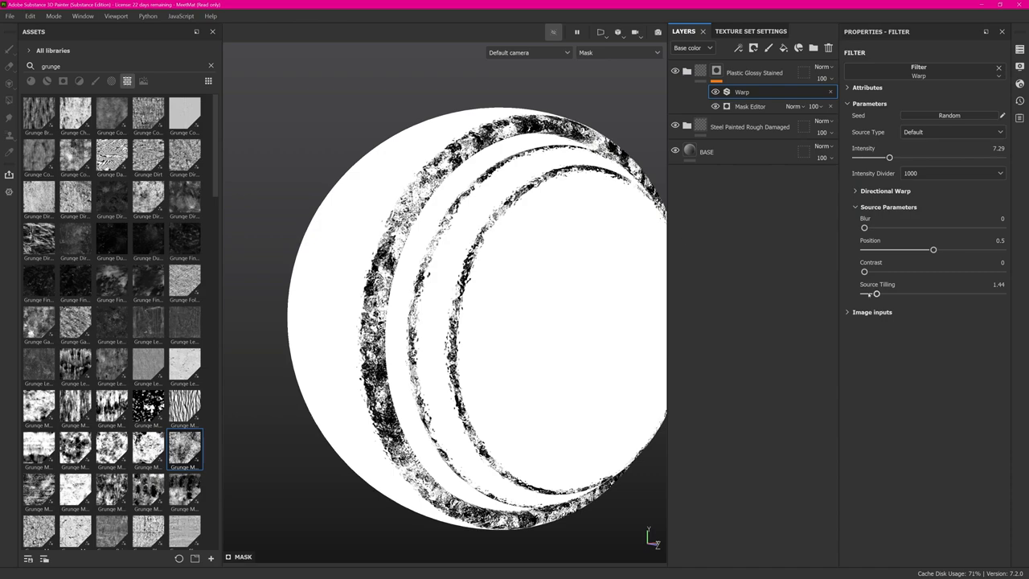
# - Add a Blur Slope filter above the Warp filter and raise its Intensity to 2.94
pyautogui.rightClick(760, 92)
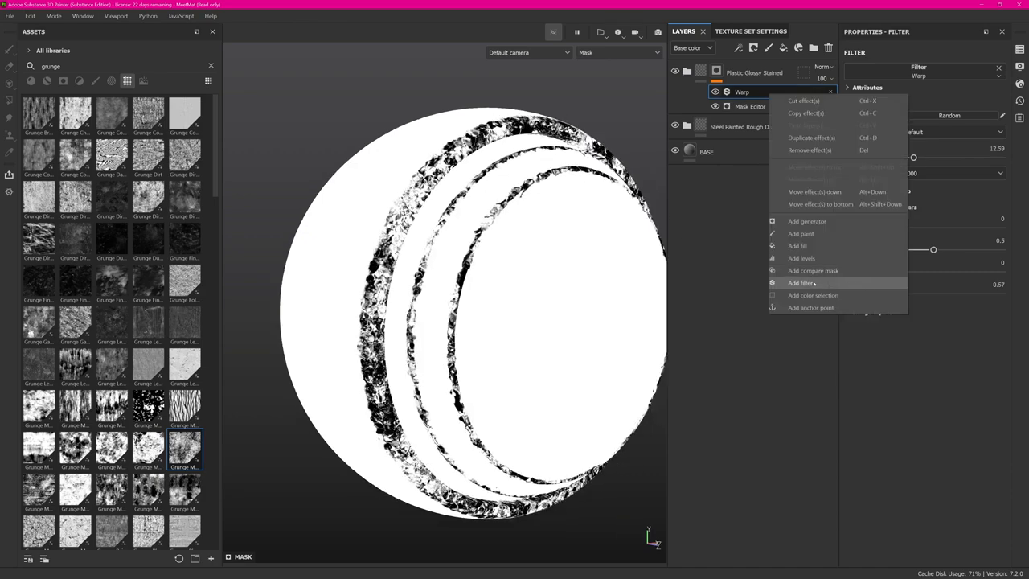
pyautogui.click(804, 280)
pyautogui.click(924, 75)
pyautogui.click(889, 145)
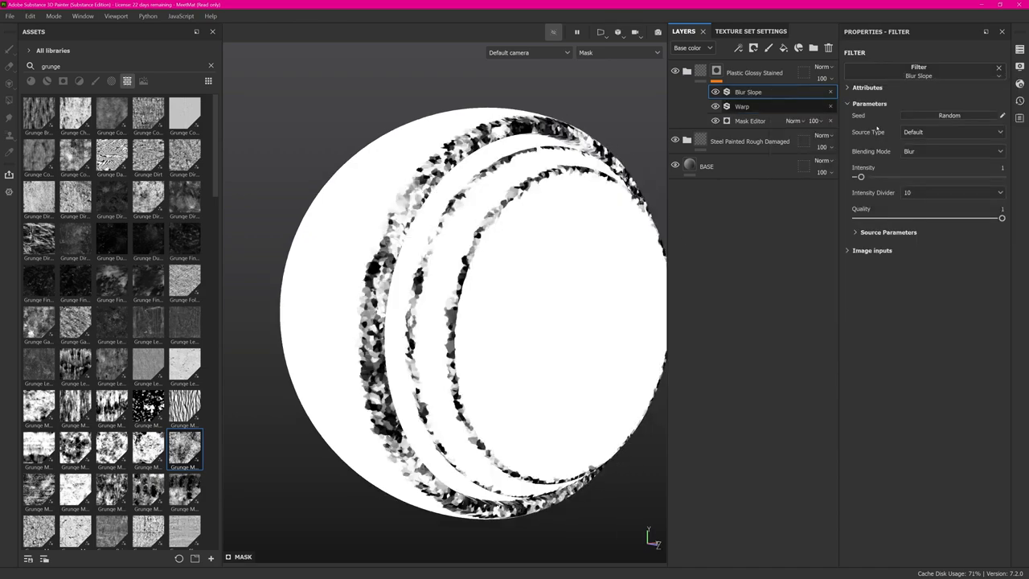
pyautogui.moveTo(861, 176); pyautogui.dragTo(869, 176)
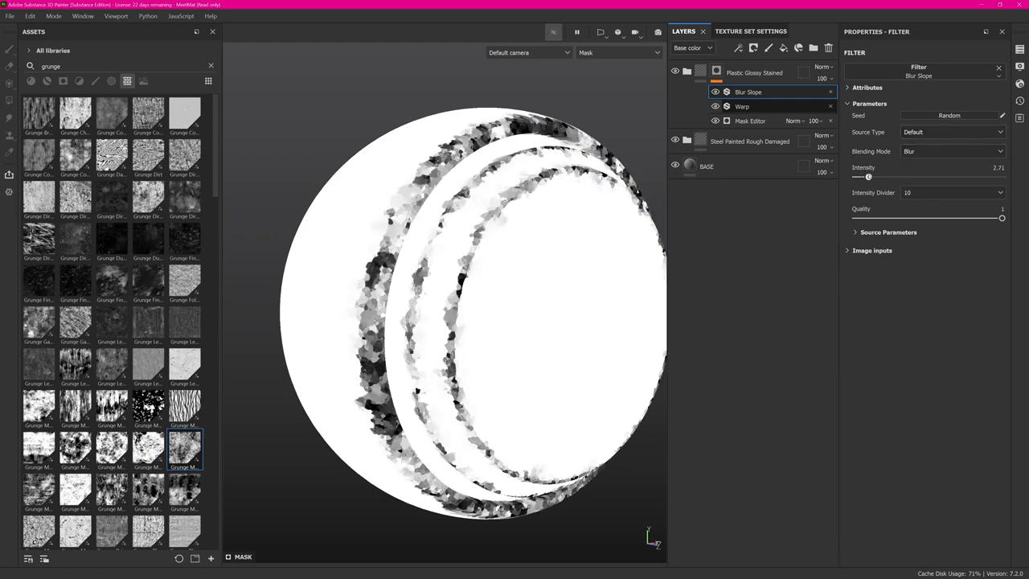
# - Set the Blur Slope filter's blending mode to Min, expand its source parameters and check the worn edges on the sphere
pyautogui.click(923, 152)
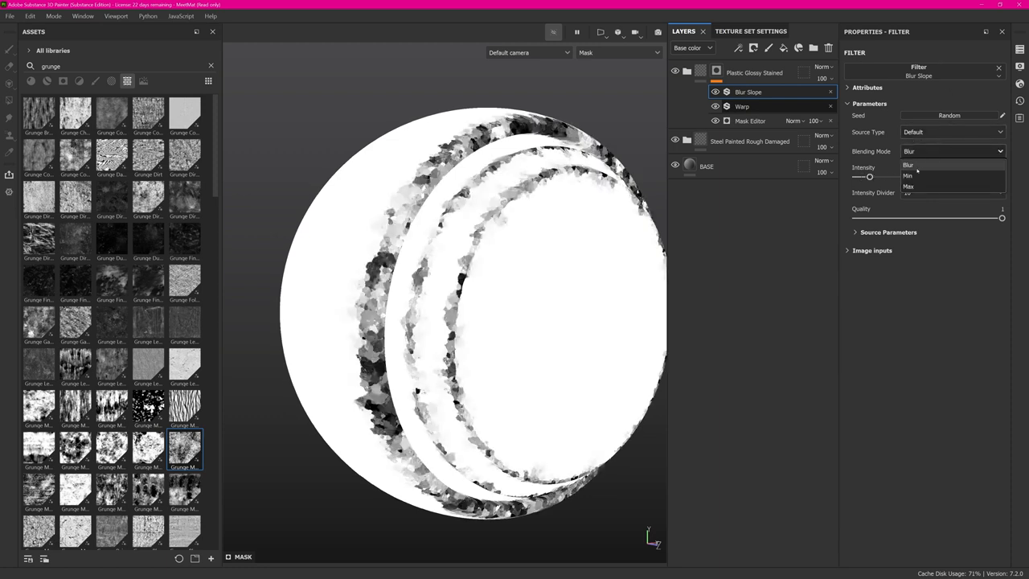
pyautogui.click(908, 175)
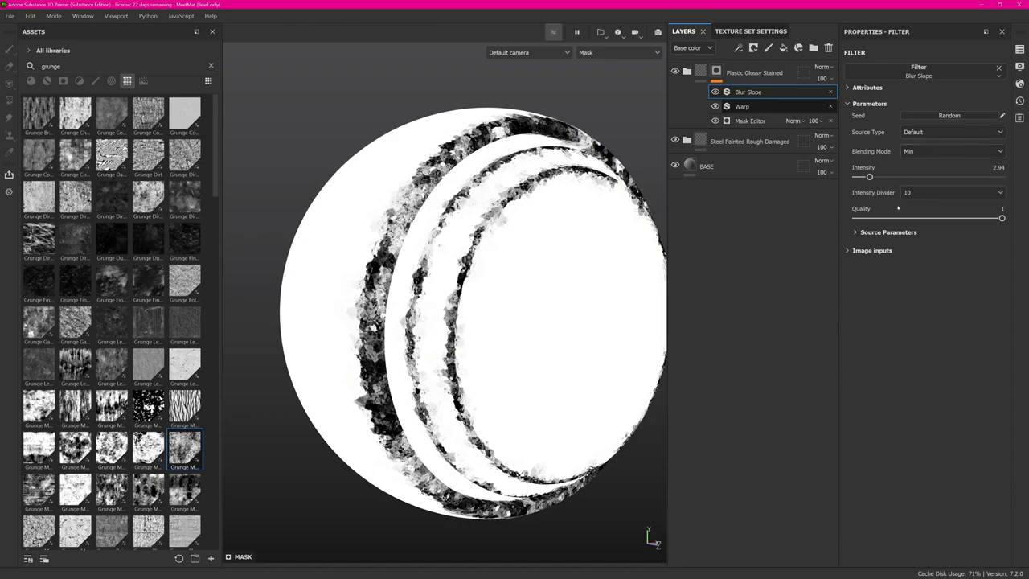
pyautogui.click(884, 233)
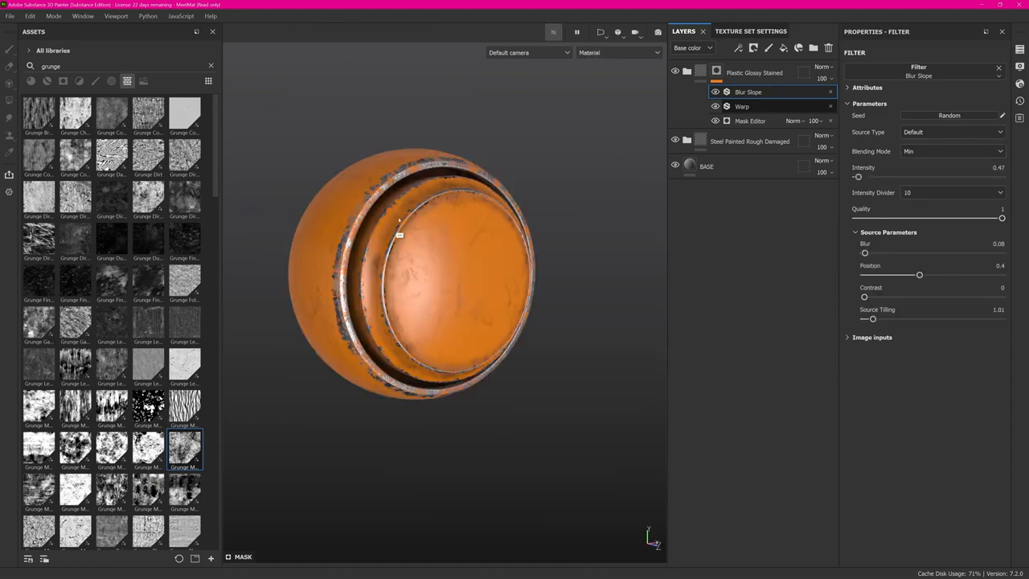
pyautogui.moveTo(348, 252)
pyautogui.keyDown('alt'); pyautogui.mouseDown()
pyautogui.moveTo(421, 258)
pyautogui.moveTo(427, 281)
pyautogui.moveTo(421, 265)
pyautogui.moveTo(367, 256)
pyautogui.moveTo(395, 268)
pyautogui.mouseUp(); pyautogui.keyUp('alt')
# - Add a fill effect on top of the Plastic Glossy Stained mask stack and show the mask with that fill selected
pyautogui.click(716, 70)
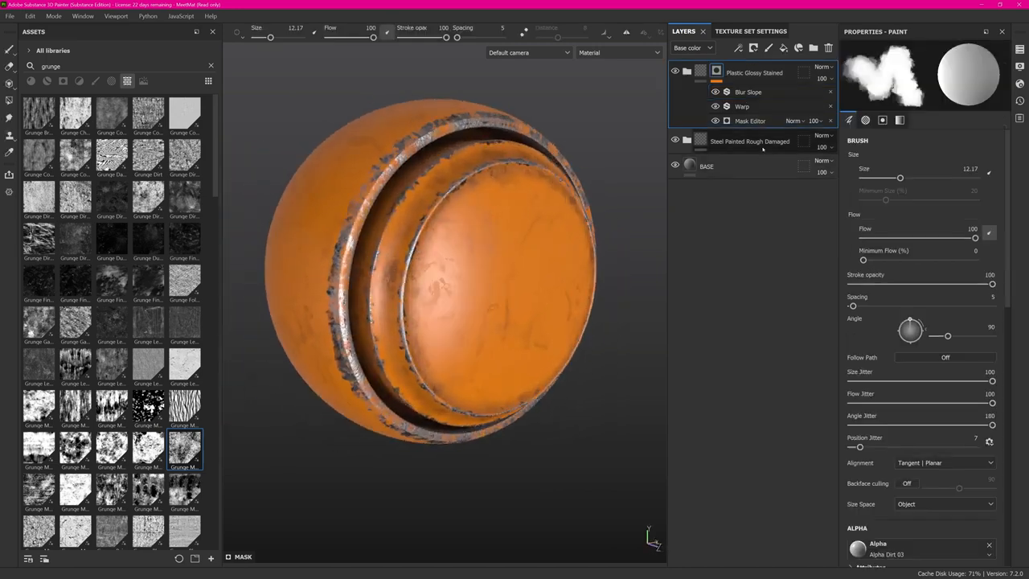
pyautogui.click(738, 48)
pyautogui.click(764, 87)
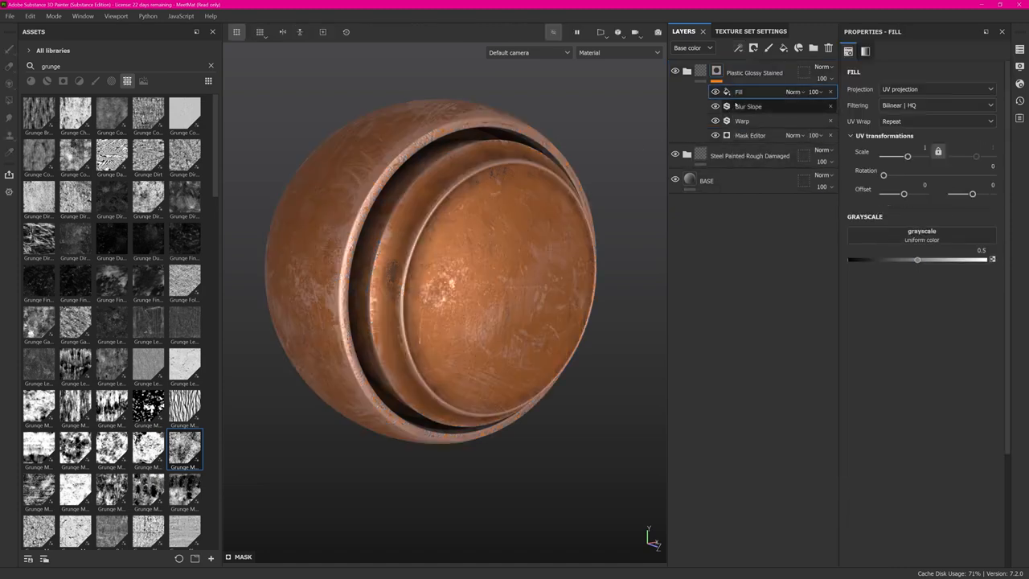
pyautogui.keyDown('alt'); pyautogui.click(718, 73); pyautogui.keyUp('alt')
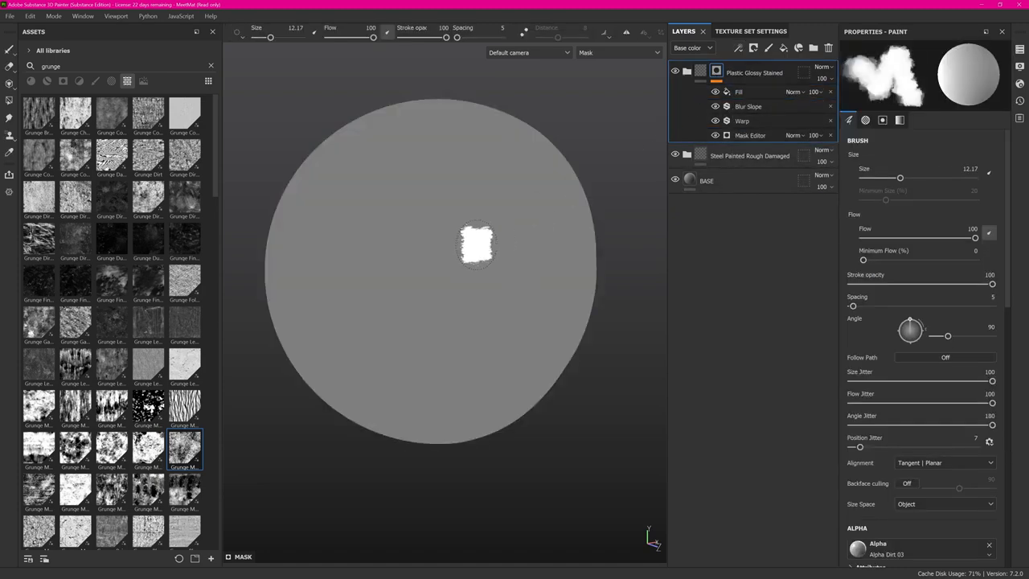
pyautogui.click(752, 94)
pyautogui.keyDown('alt'); pyautogui.moveTo(446, 233); pyautogui.dragTo(428, 231); pyautogui.keyUp('alt')
# - Search the assets for "scrat" and assign Grunge Scratches Rough to the fill's grayscale input
pyautogui.click(87, 67)
pyautogui.write('scra')
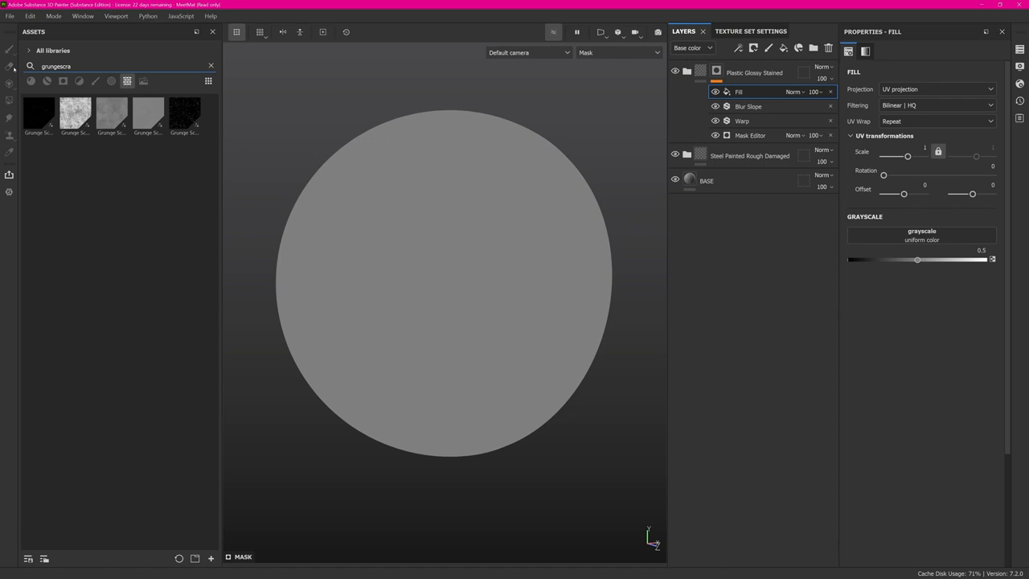
pyautogui.write('t')
pyautogui.moveTo(59, 66); pyautogui.dragTo(13, 69)
pyautogui.press('BackSpace')
pyautogui.moveTo(40, 323); pyautogui.dragTo(908, 236)
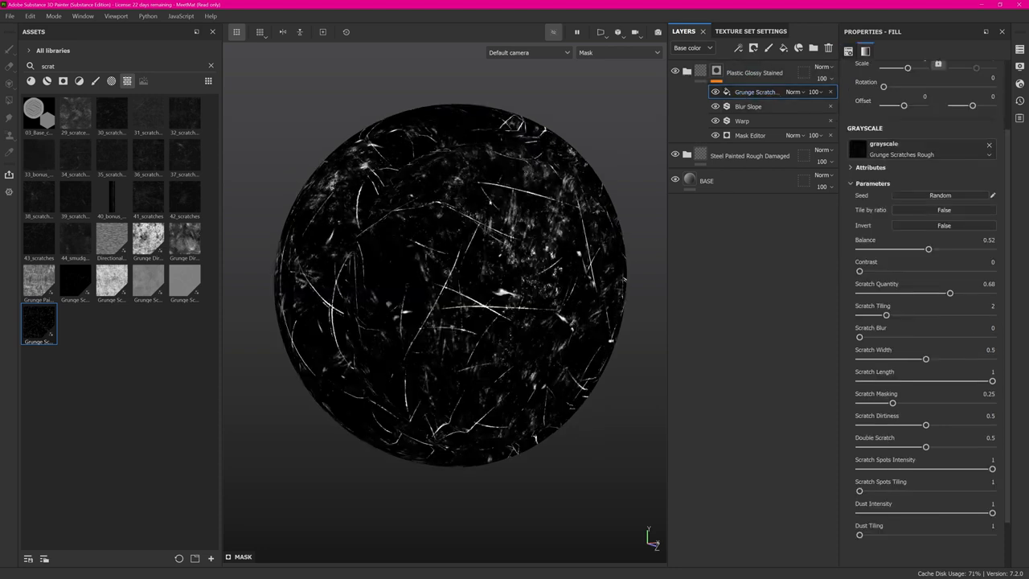
# - Compare Subtract and Difference blending on the scratches fill, keep Difference, and display the full material
pyautogui.click(715, 91)
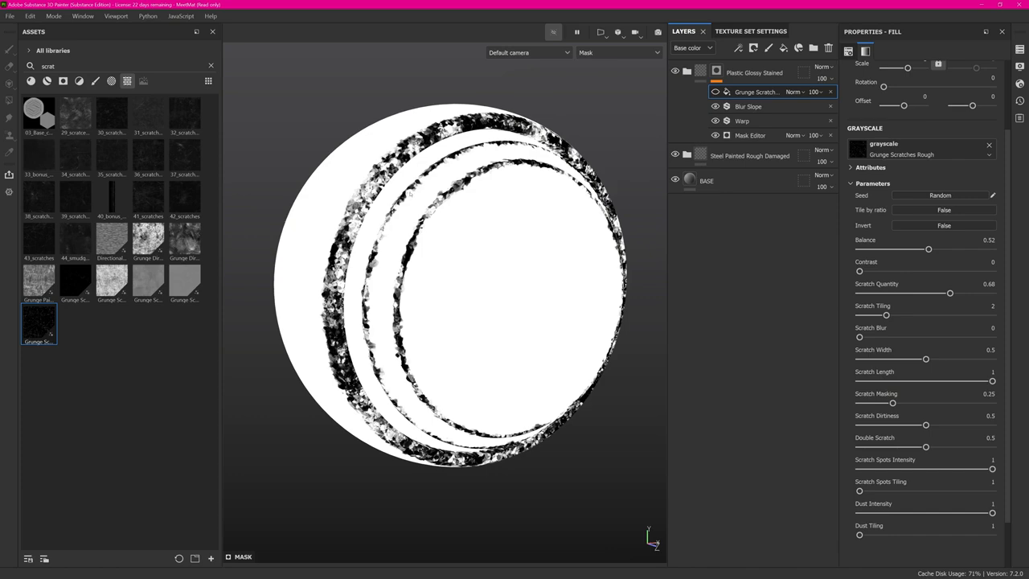
pyautogui.click(715, 92)
pyautogui.click(794, 92)
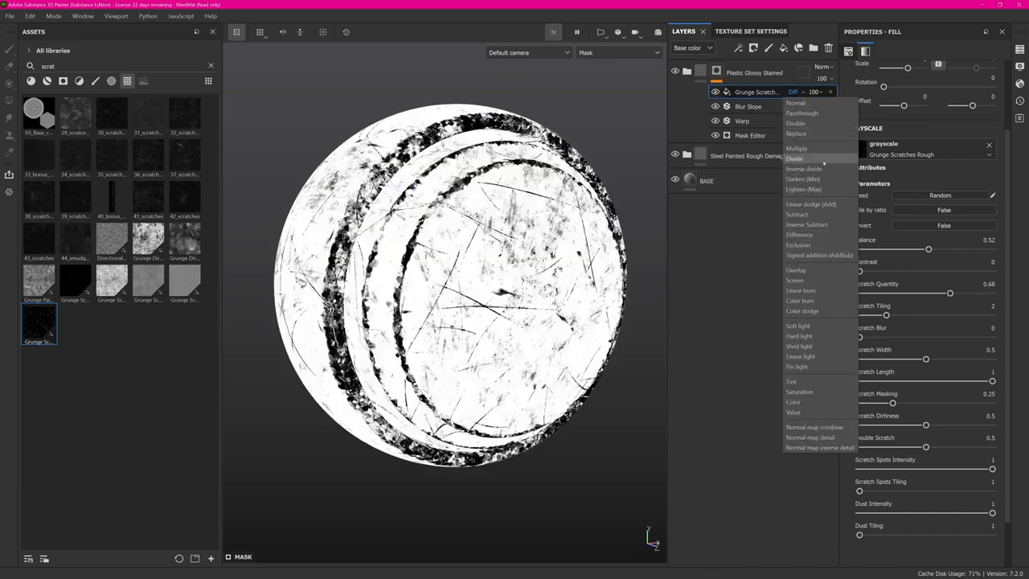
pyautogui.click(819, 215)
pyautogui.click(795, 91)
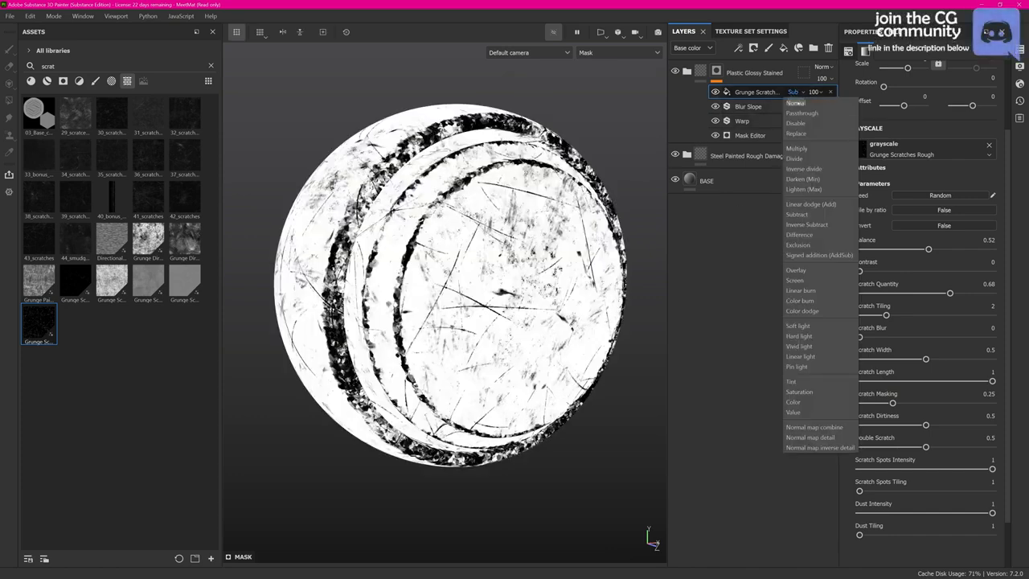
pyautogui.click(819, 234)
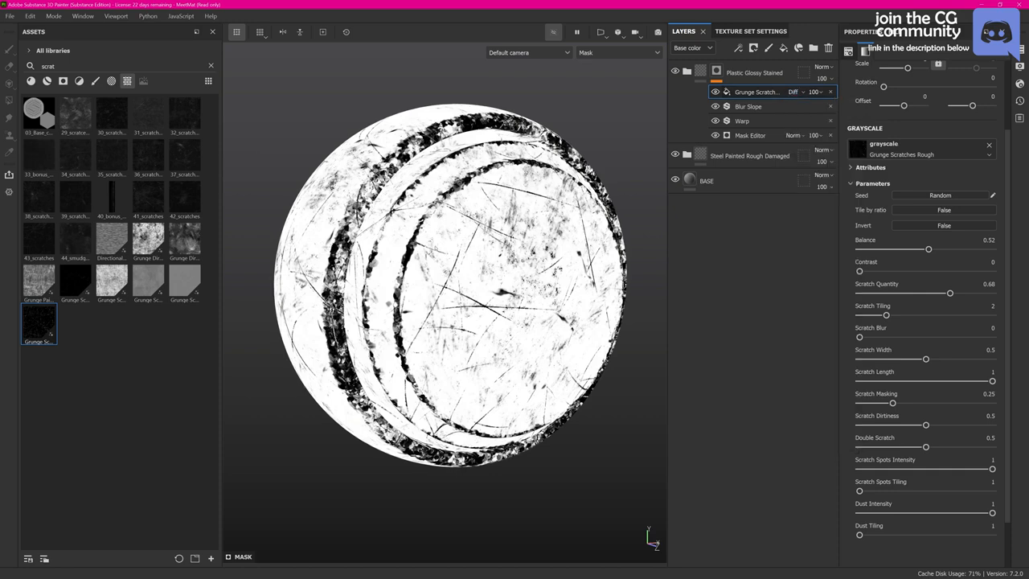
pyautogui.moveTo(506, 251)
pyautogui.keyDown('alt'); pyautogui.mouseDown()
pyautogui.moveTo(441, 262)
pyautogui.moveTo(533, 239)
pyautogui.moveTo(468, 214)
pyautogui.moveTo(598, 265)
pyautogui.moveTo(482, 265)
pyautogui.moveTo(500, 260)
pyautogui.mouseUp(); pyautogui.keyUp('alt')
pyautogui.press('m')
pyautogui.keyDown('alt'); pyautogui.moveTo(750, 204); pyautogui.dragTo(563, 257); pyautogui.keyUp('alt')
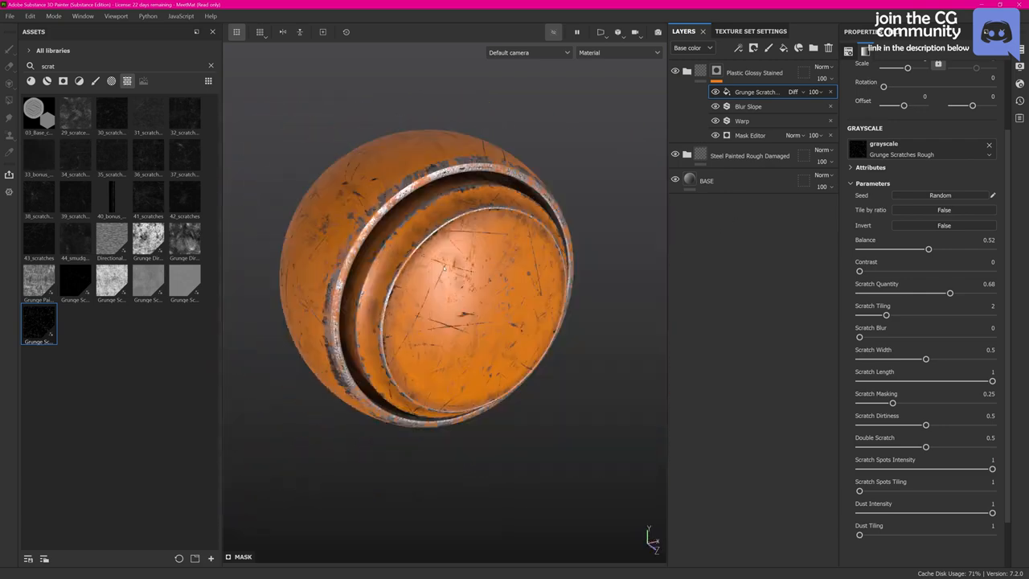
pyautogui.keyDown('alt'); pyautogui.moveTo(403, 260); pyautogui.dragTo(438, 135); pyautogui.keyUp('alt')
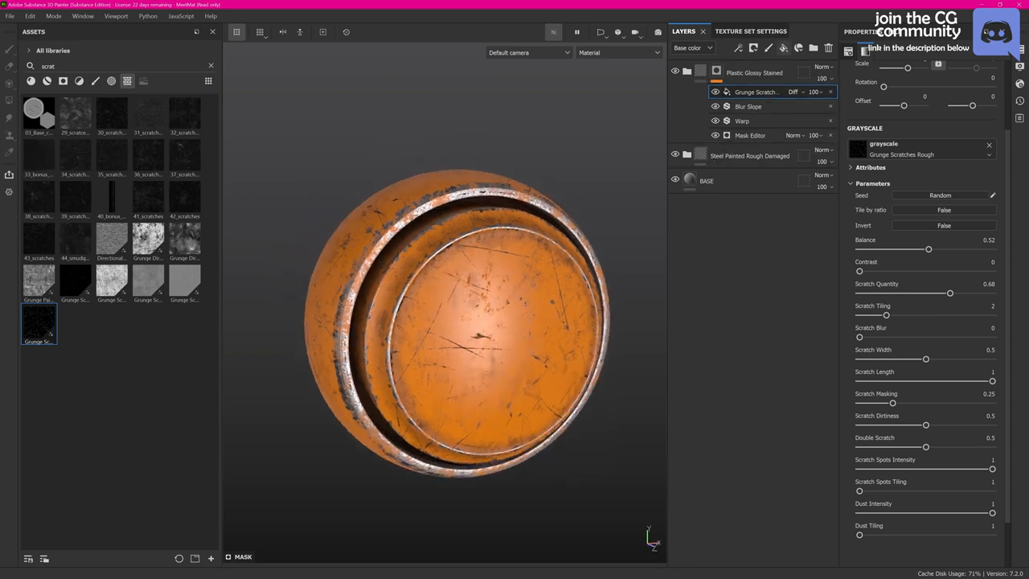
# - Add a fill layer named Dust at the top of the stack and disable its height and normal channels
pyautogui.click(783, 48)
pyautogui.doubleClick(733, 73)
pyautogui.write('Dust')
pyautogui.press('Return')
pyautogui.click(890, 144)
pyautogui.click(985, 144)
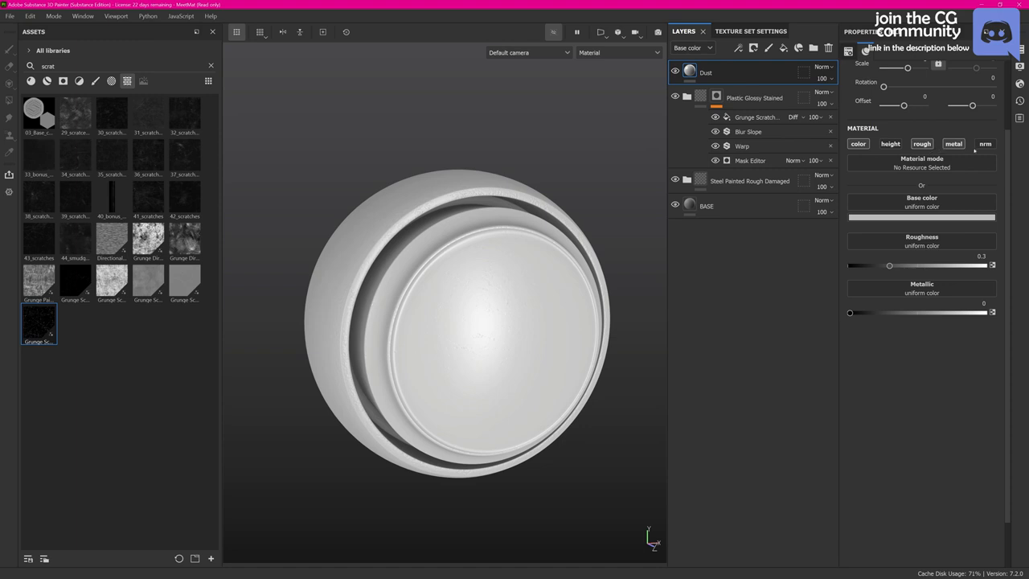
# - Give the Dust layer a dark brown base color and raise its roughness to about 0.87
pyautogui.click(904, 216)
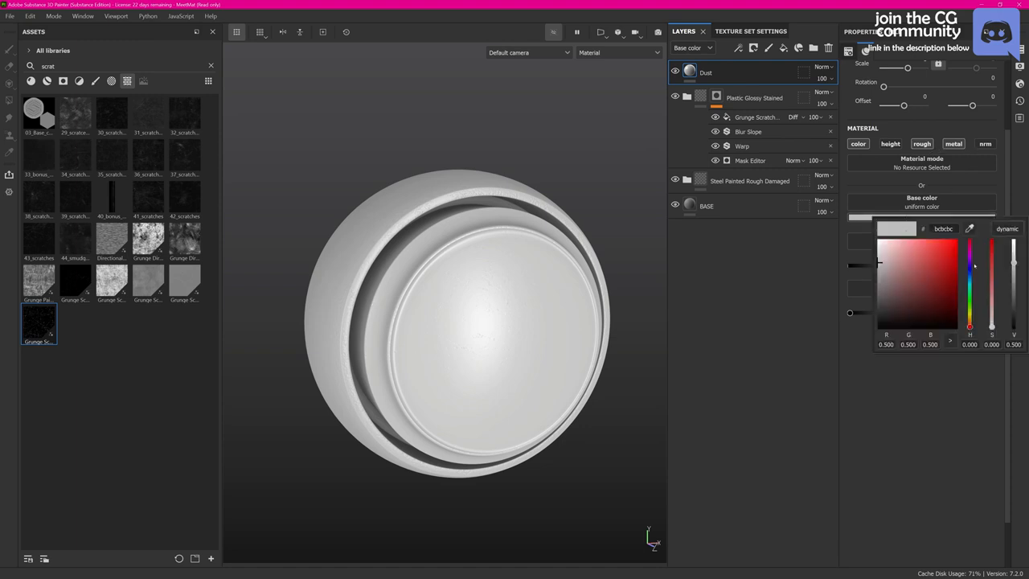
pyautogui.click(969, 320)
pyautogui.moveTo(992, 304); pyautogui.dragTo(991, 306)
pyautogui.moveTo(1014, 263); pyautogui.dragTo(1013, 322)
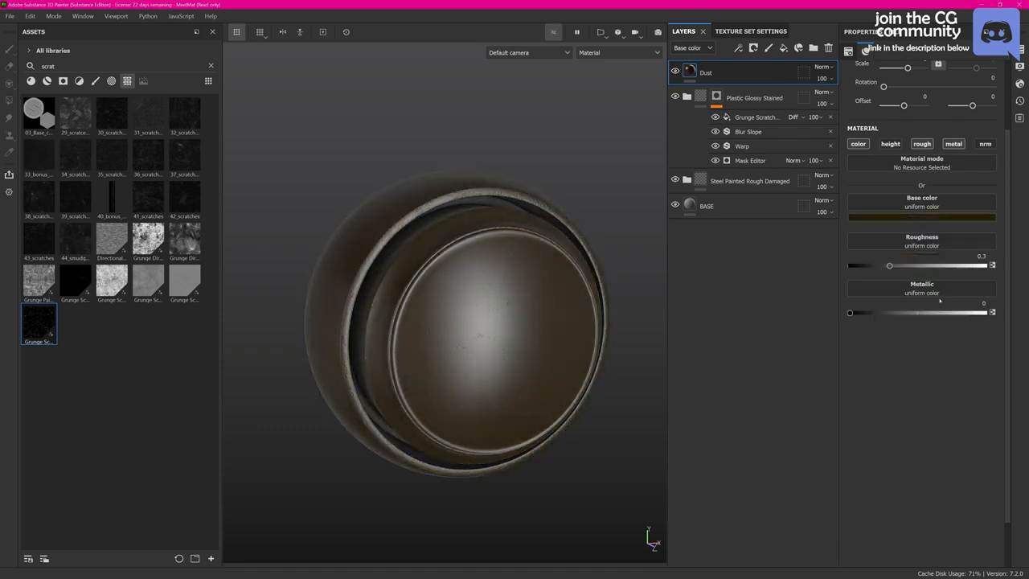
pyautogui.moveTo(890, 266); pyautogui.dragTo(969, 270)
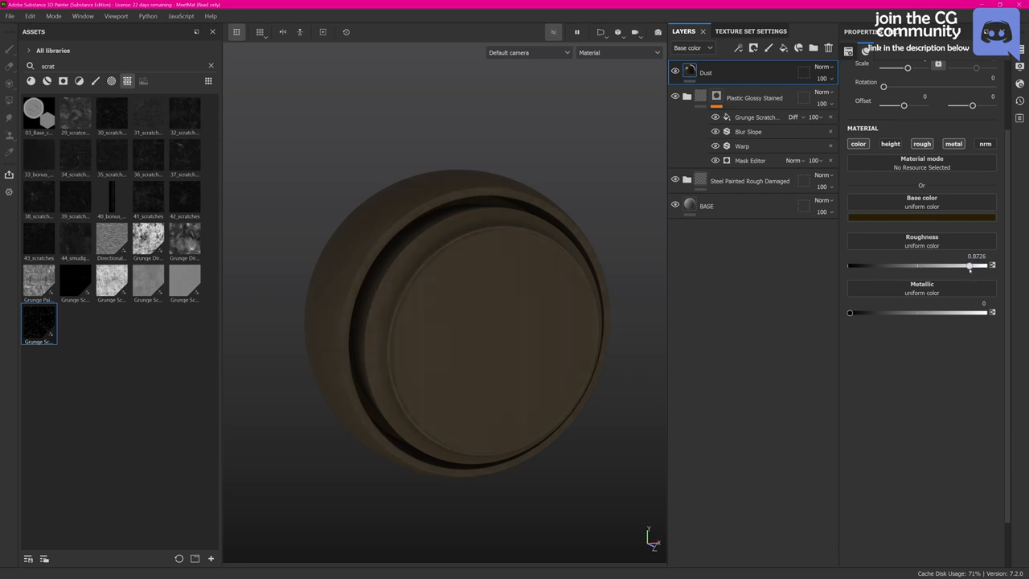
pyautogui.keyDown('alt'); pyautogui.moveTo(344, 296); pyautogui.dragTo(352, 276); pyautogui.keyUp('alt')
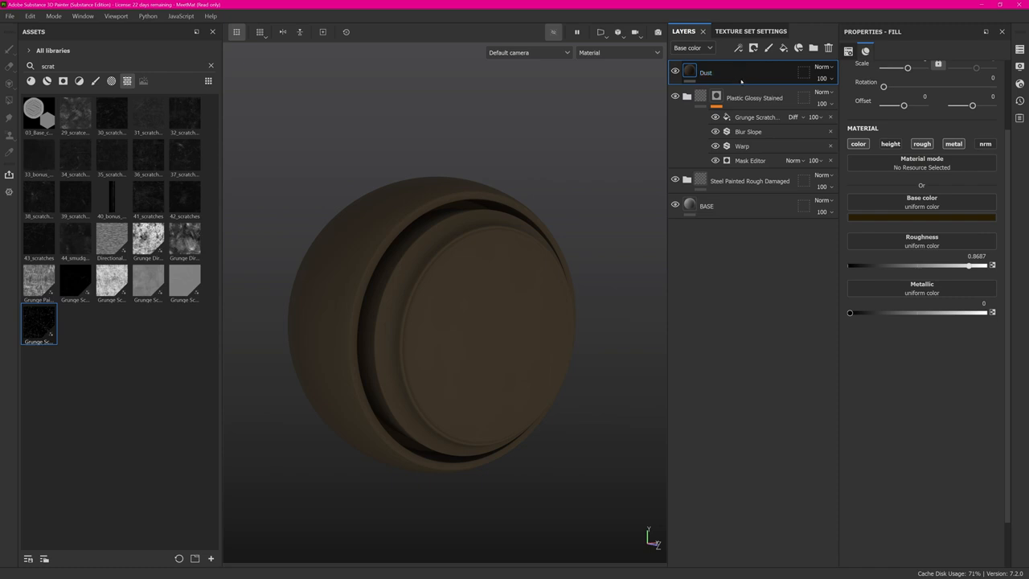
# - Add a black mask to the Dust layer
pyautogui.click(739, 49)
pyautogui.click(752, 49)
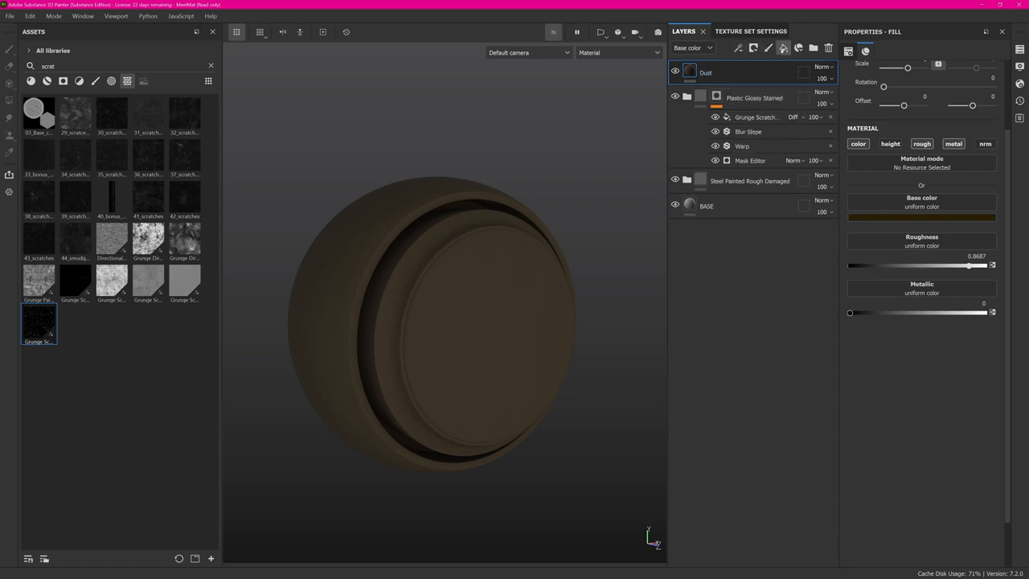
pyautogui.click(753, 49)
pyautogui.click(784, 74)
# - Add a World Space Normals generator to the Dust layer's mask
pyautogui.rightClick(706, 71)
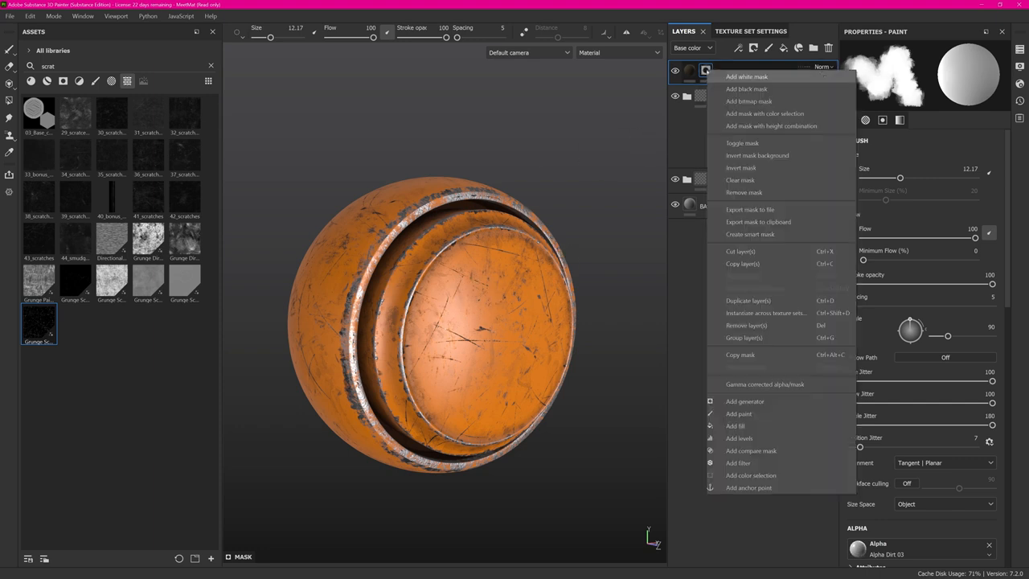
pyautogui.click(765, 402)
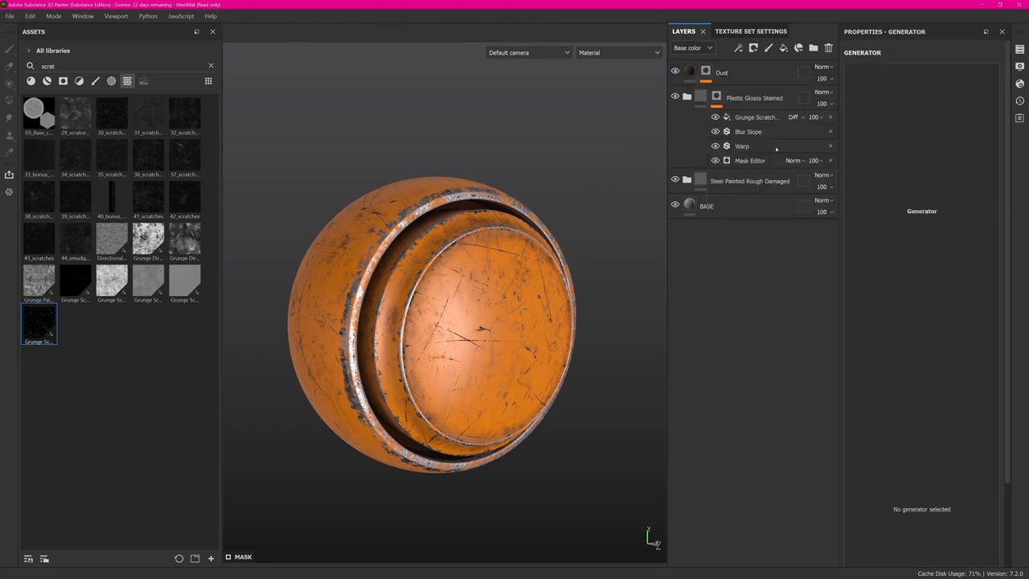
pyautogui.click(925, 67)
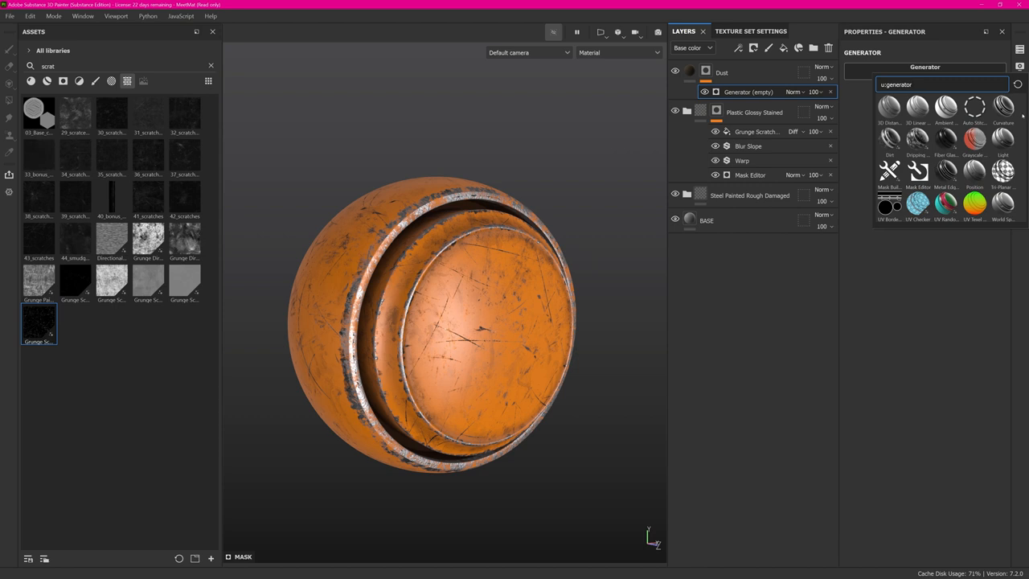
pyautogui.click(1004, 210)
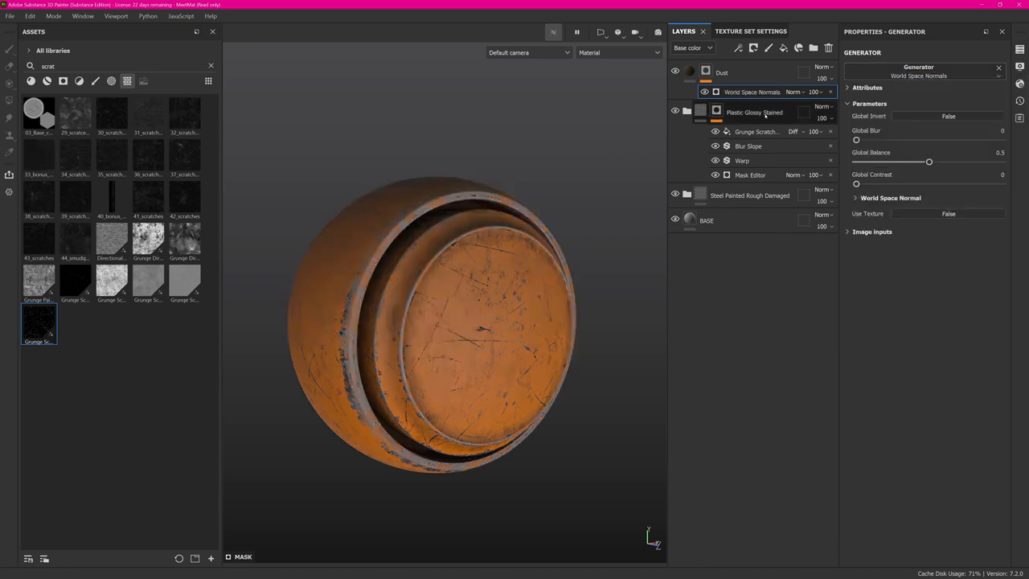
# - Display the Dust mask and set the World Space Normals generator's Top To Bottom value to 1
pyautogui.keyDown('alt'); pyautogui.click(706, 71); pyautogui.keyUp('alt')
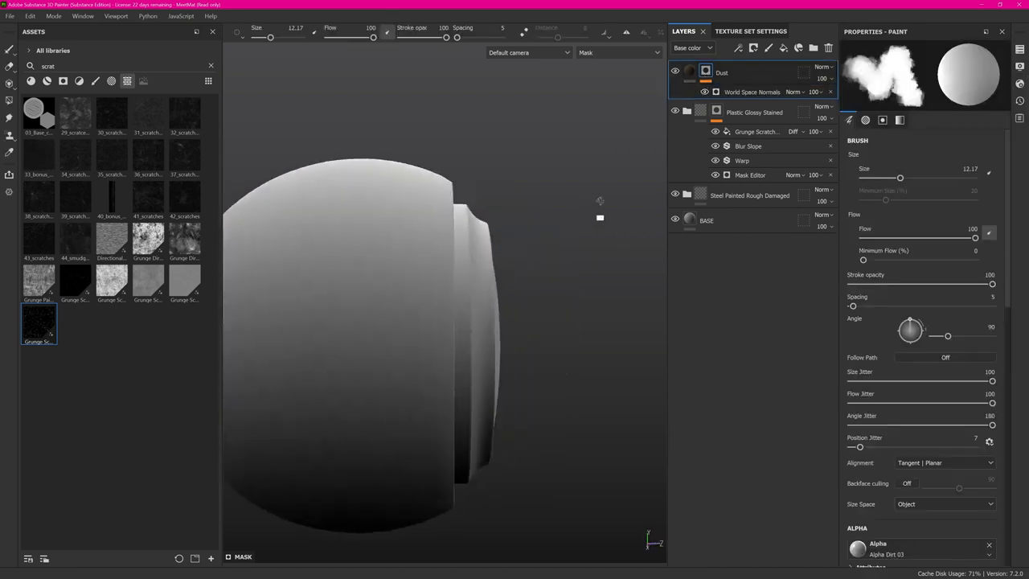
pyautogui.click(759, 94)
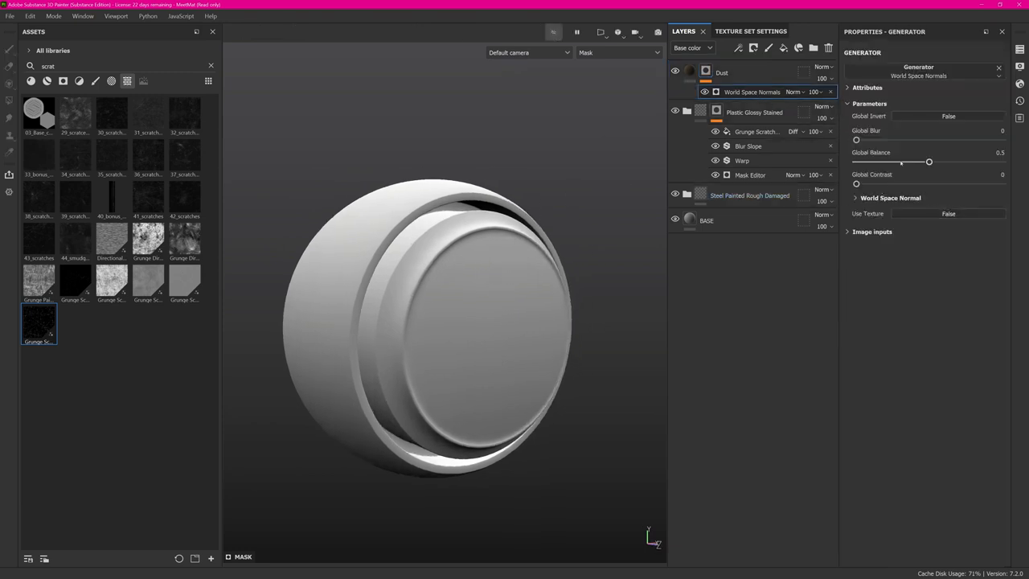
pyautogui.click(872, 198)
pyautogui.moveTo(963, 375); pyautogui.dragTo(1007, 376)
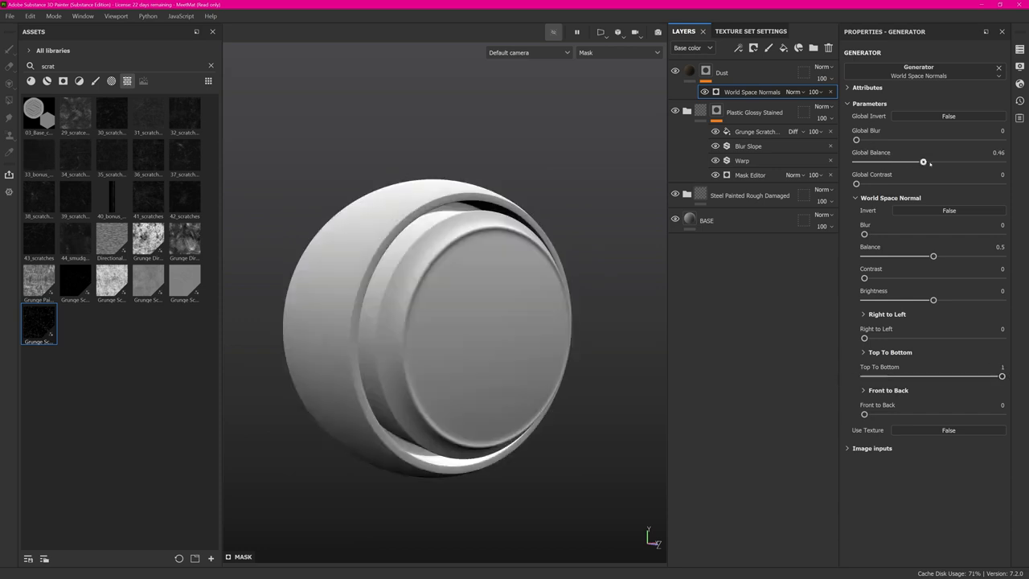
# - Set the World Space Normals generator's Global Balance to 0.24 and its Global Blur to 1.18
pyautogui.moveTo(929, 161); pyautogui.dragTo(906, 162)
pyautogui.moveTo(856, 140); pyautogui.dragTo(891, 161)
pyautogui.moveTo(536, 407)
pyautogui.keyDown('alt'); pyautogui.mouseDown()
pyautogui.moveTo(520, 297)
pyautogui.moveTo(496, 342)
pyautogui.moveTo(496, 452)
pyautogui.moveTo(496, 352)
pyautogui.moveTo(477, 399)
pyautogui.moveTo(484, 471)
pyautogui.moveTo(488, 349)
pyautogui.moveTo(490, 366)
pyautogui.moveTo(404, 381)
pyautogui.moveTo(391, 324)
pyautogui.moveTo(479, 381)
pyautogui.moveTo(506, 435)
pyautogui.moveTo(501, 531)
pyautogui.moveTo(496, 374)
pyautogui.moveTo(520, 403)
pyautogui.mouseUp(); pyautogui.keyUp('alt')
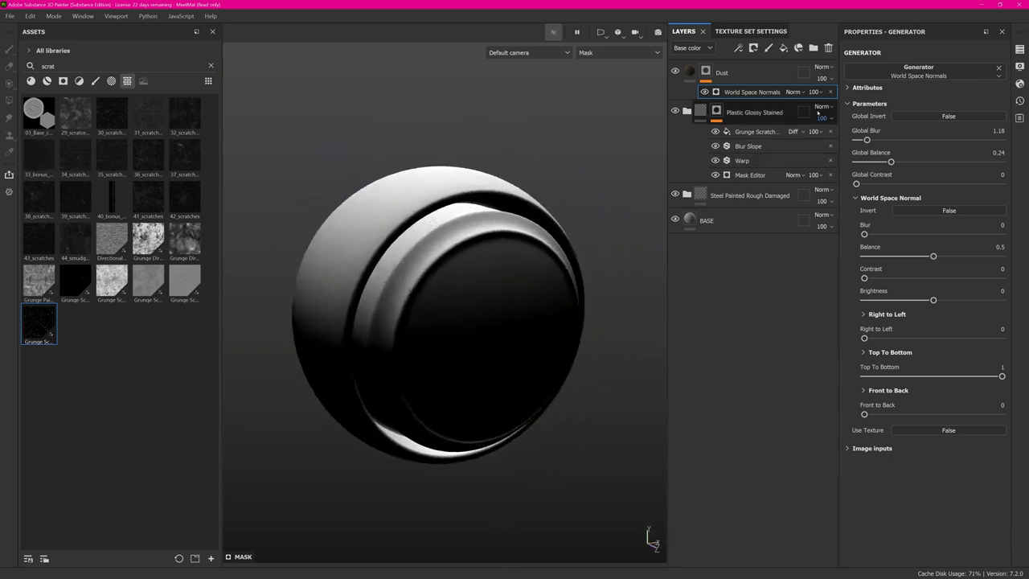
# - Add a second generator to the Dust layer's mask and assign it Ambient Occlusion
pyautogui.rightClick(749, 92)
pyautogui.click(787, 220)
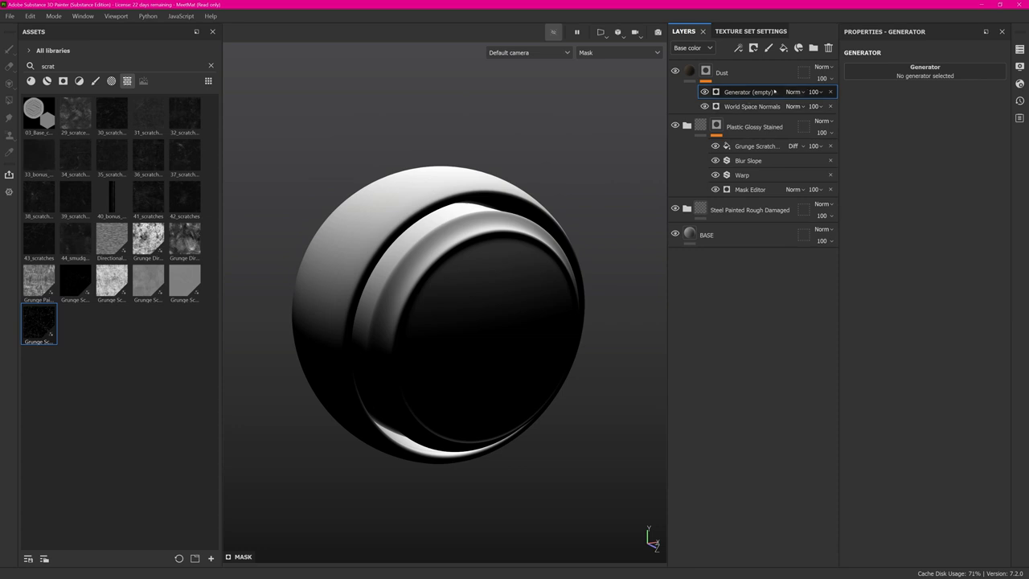
pyautogui.click(916, 72)
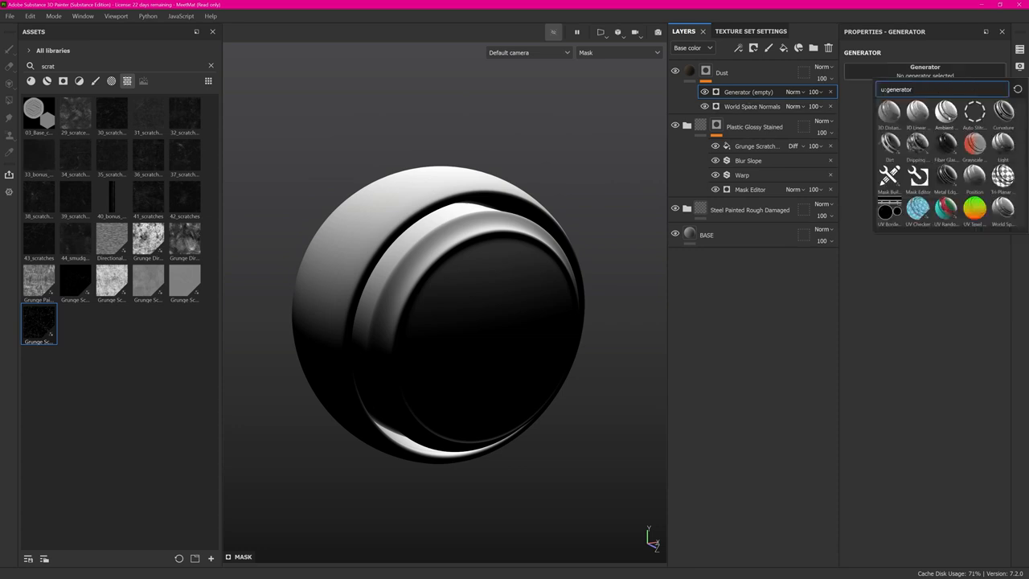
pyautogui.click(948, 117)
pyautogui.keyDown('alt'); pyautogui.moveTo(492, 238); pyautogui.dragTo(523, 209); pyautogui.keyUp('alt')
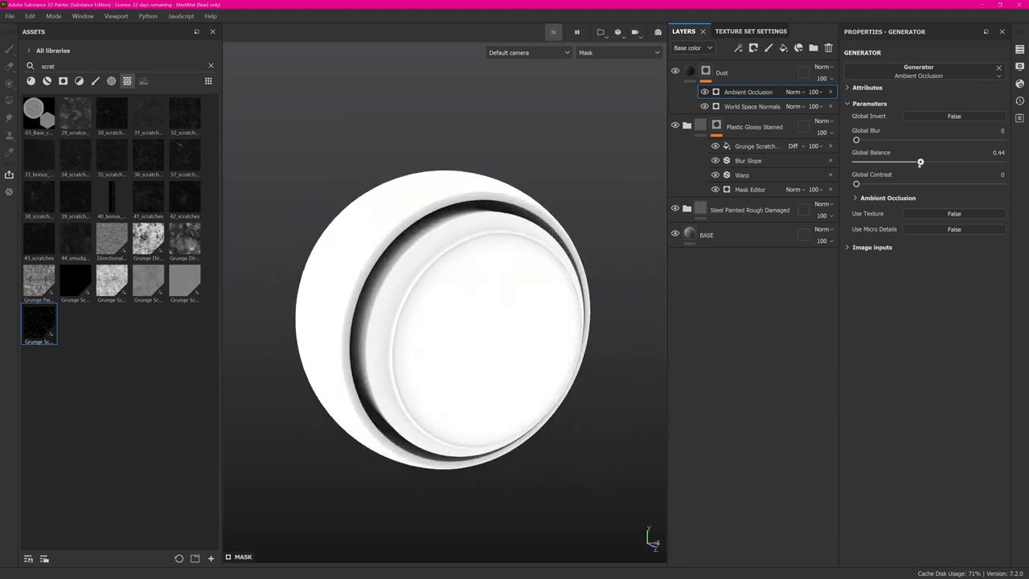
# - Set the Ambient Occlusion generator's Global Balance to 0.15 and Global Contrast to 0.23, and change its blending mode to Multiply
pyautogui.moveTo(868, 183); pyautogui.dragTo(879, 162)
pyautogui.keyDown('alt'); pyautogui.moveTo(463, 368); pyautogui.dragTo(555, 296); pyautogui.keyUp('alt')
pyautogui.click(795, 92)
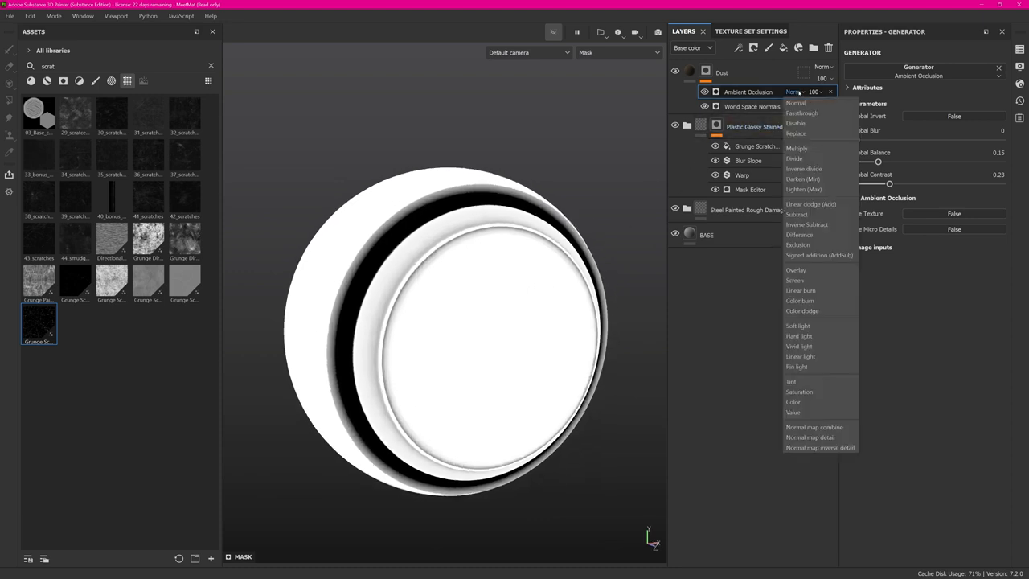
pyautogui.click(813, 148)
pyautogui.keyDown('alt'); pyautogui.moveTo(522, 238); pyautogui.dragTo(491, 274); pyautogui.keyUp('alt')
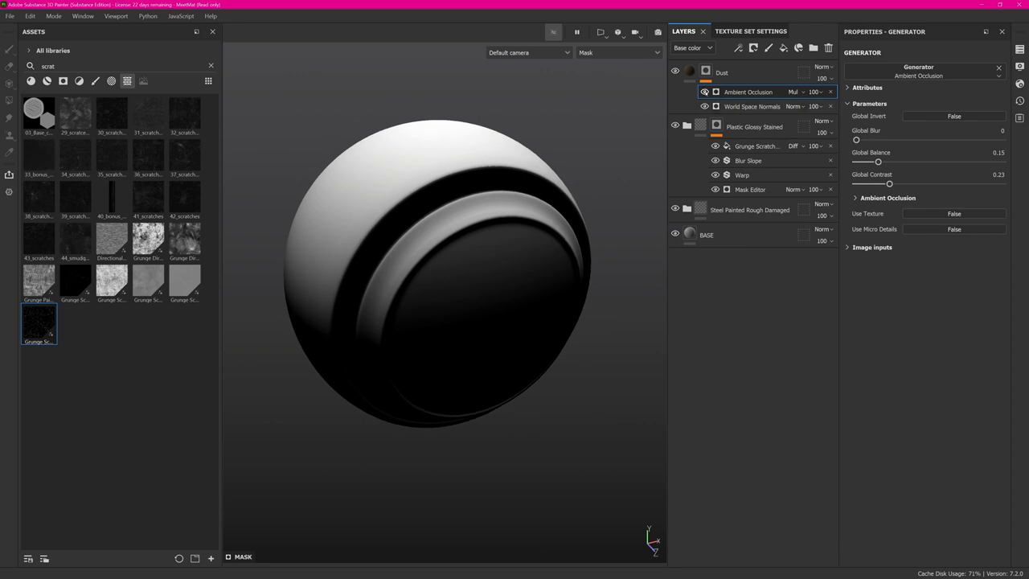
pyautogui.keyDown('alt'); pyautogui.moveTo(490, 241); pyautogui.dragTo(455, 263); pyautogui.keyUp('alt')
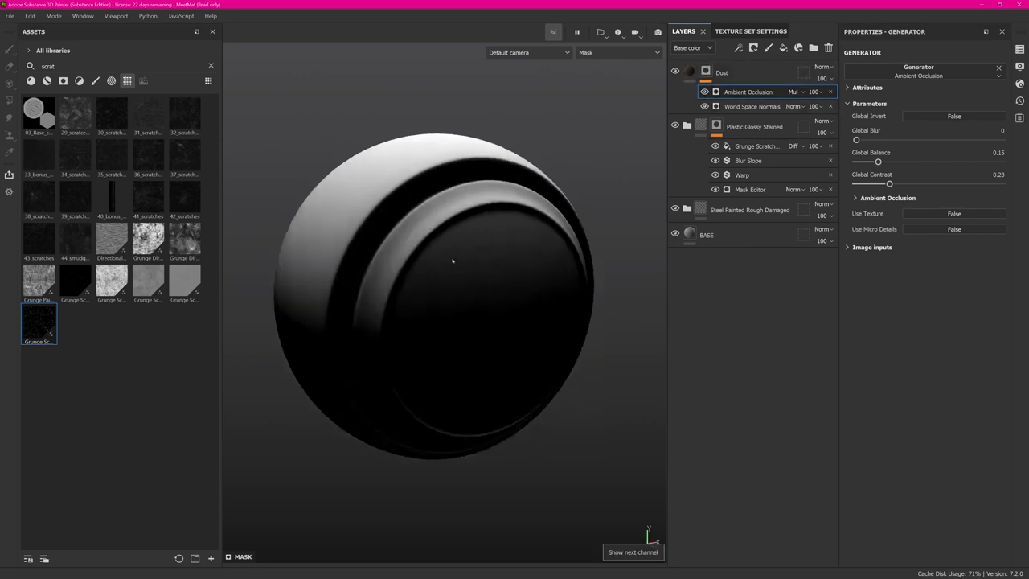
# - Display the full material again and raise the World Space Normals generator's Global Balance in the Dust mask
pyautogui.press('m')
pyautogui.keyDown('alt'); pyautogui.moveTo(468, 147); pyautogui.dragTo(431, 145); pyautogui.keyUp('alt')
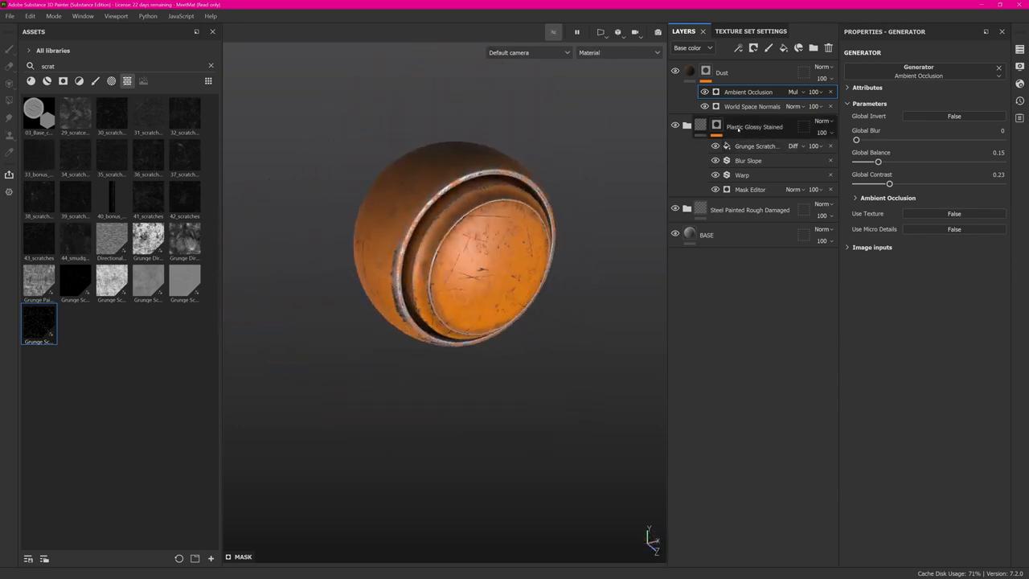
pyautogui.click(752, 106)
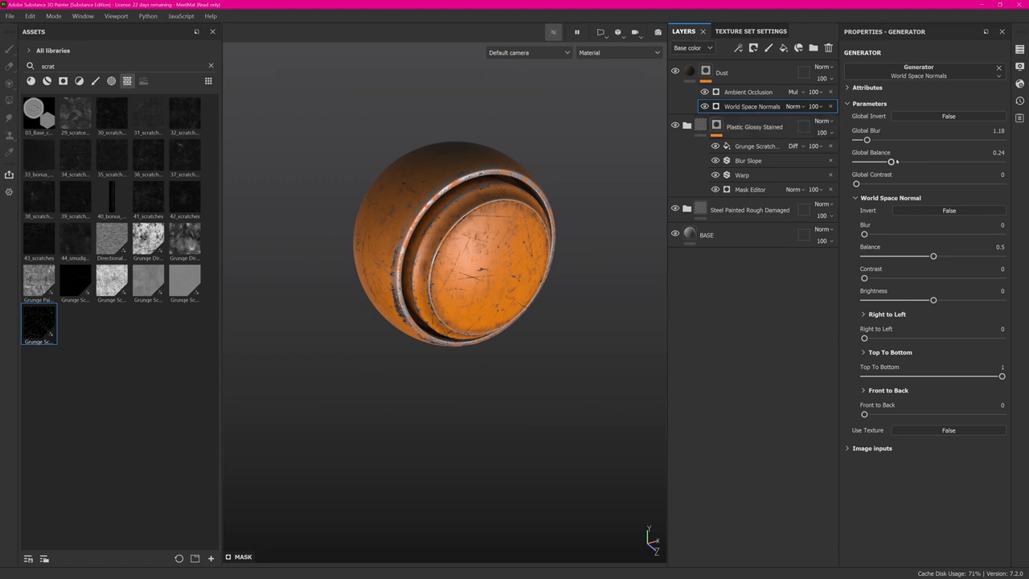
pyautogui.moveTo(927, 162); pyautogui.dragTo(908, 162)
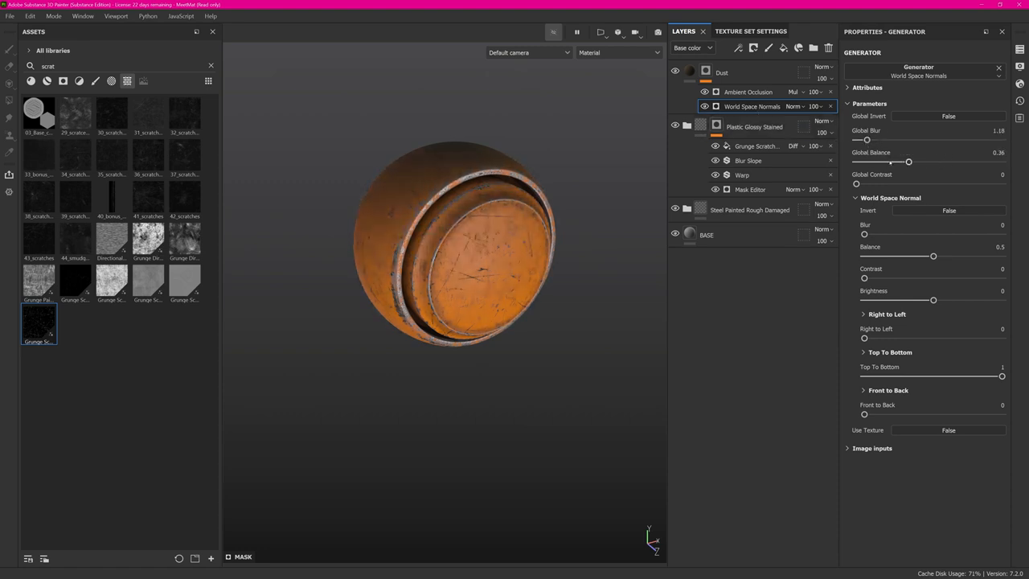
pyautogui.moveTo(958, 164); pyautogui.dragTo(946, 162)
# - Inspect the dust up close and toggle the Ambient Occlusion generator's visibility to compare its effect
pyautogui.scroll(3, 484, 155)
pyautogui.keyDown('alt'); pyautogui.moveTo(484, 154); pyautogui.dragTo(527, 202); pyautogui.keyUp('alt')
pyautogui.click(705, 92)
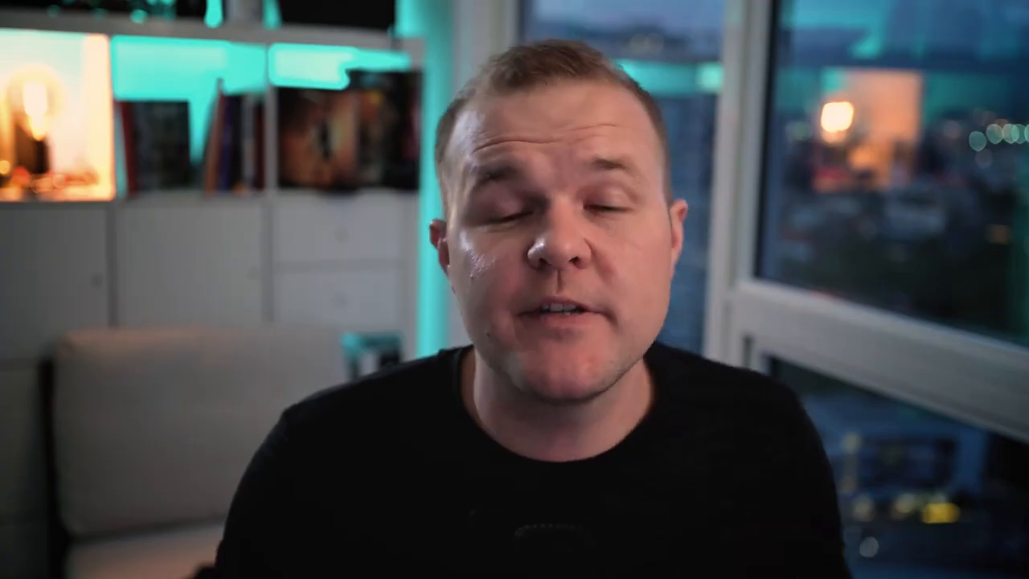